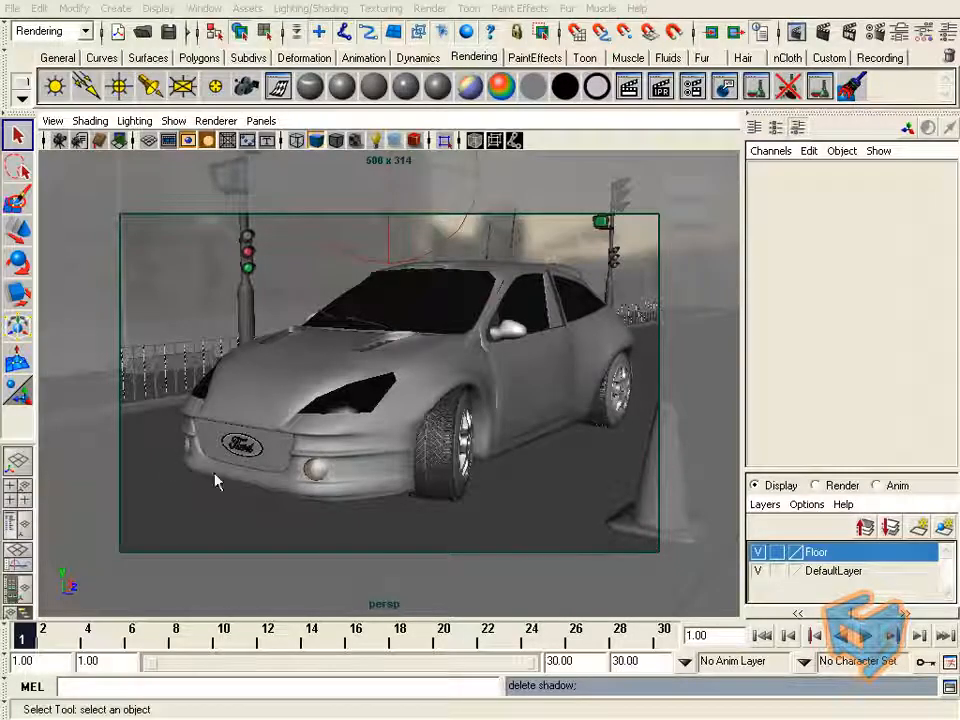
Step: Inspect the light attributes of spotLight1 and spotLight2 and return to the single perspective view with the channel box
click(20, 520)
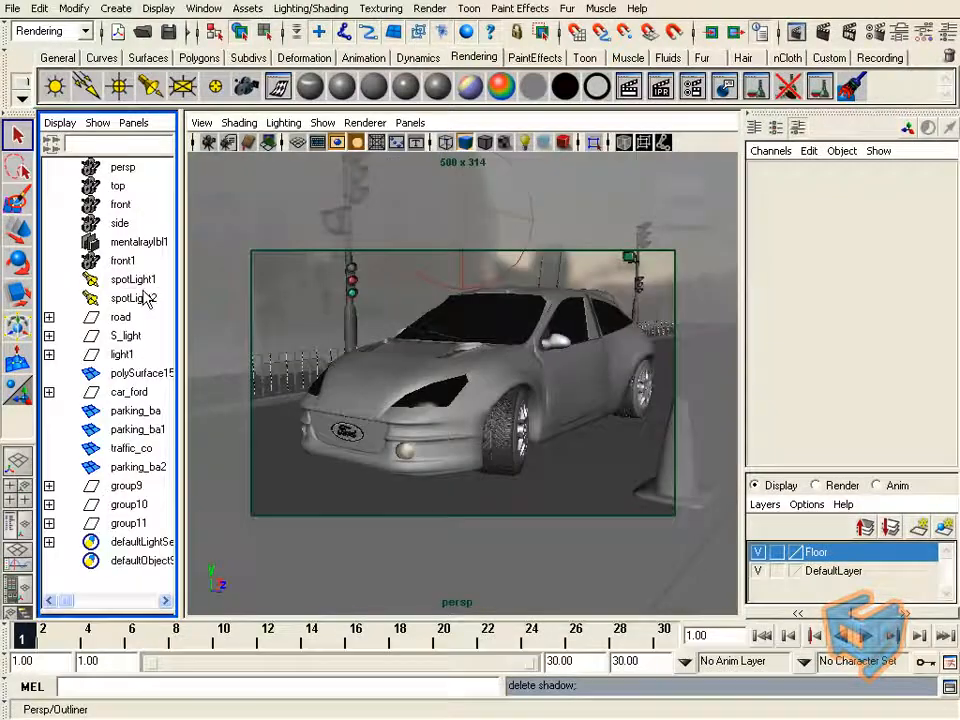
click(142, 281)
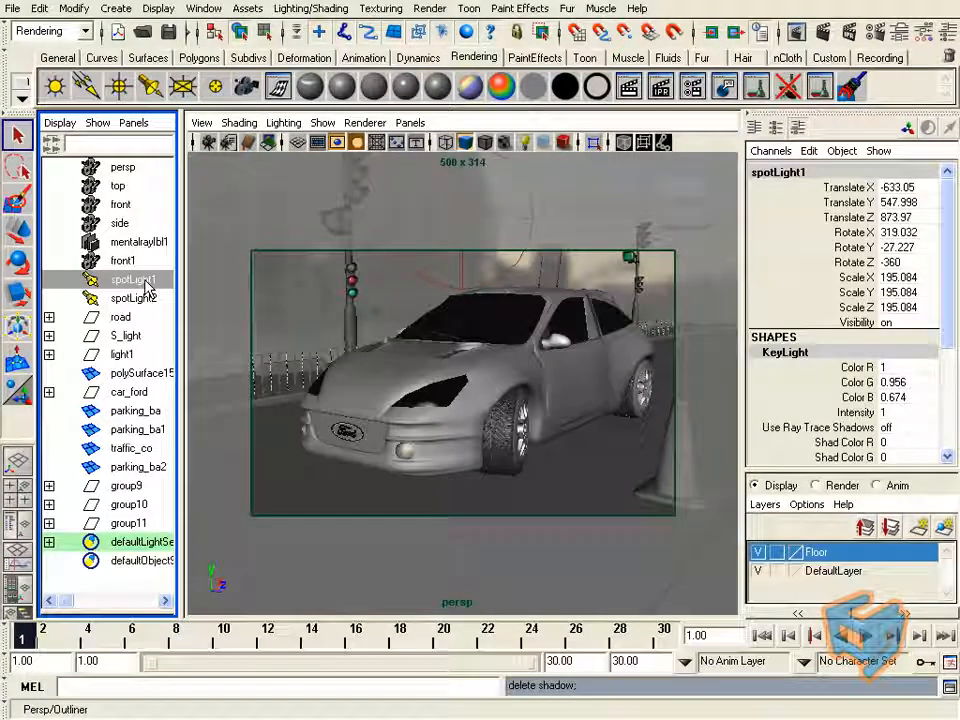
key(ctrl+a)
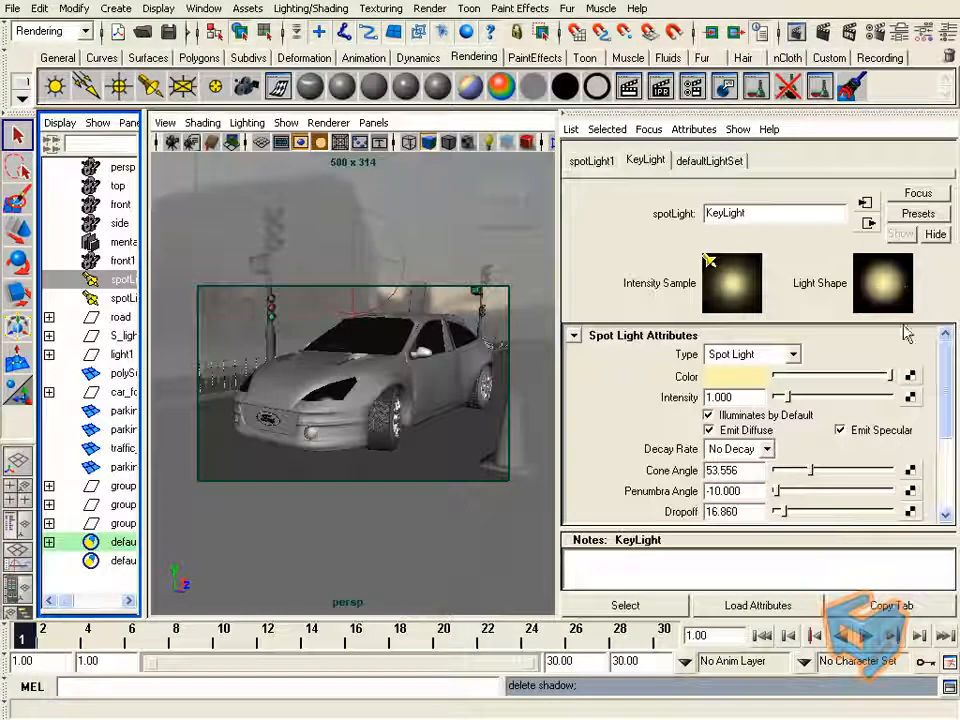
click(119, 302)
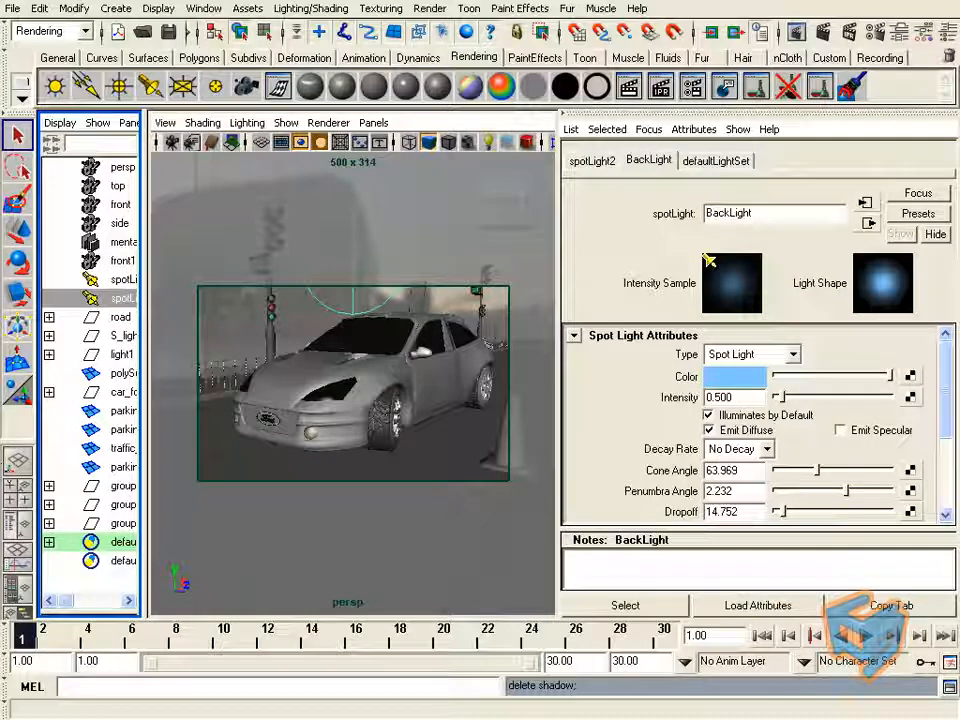
click(18, 463)
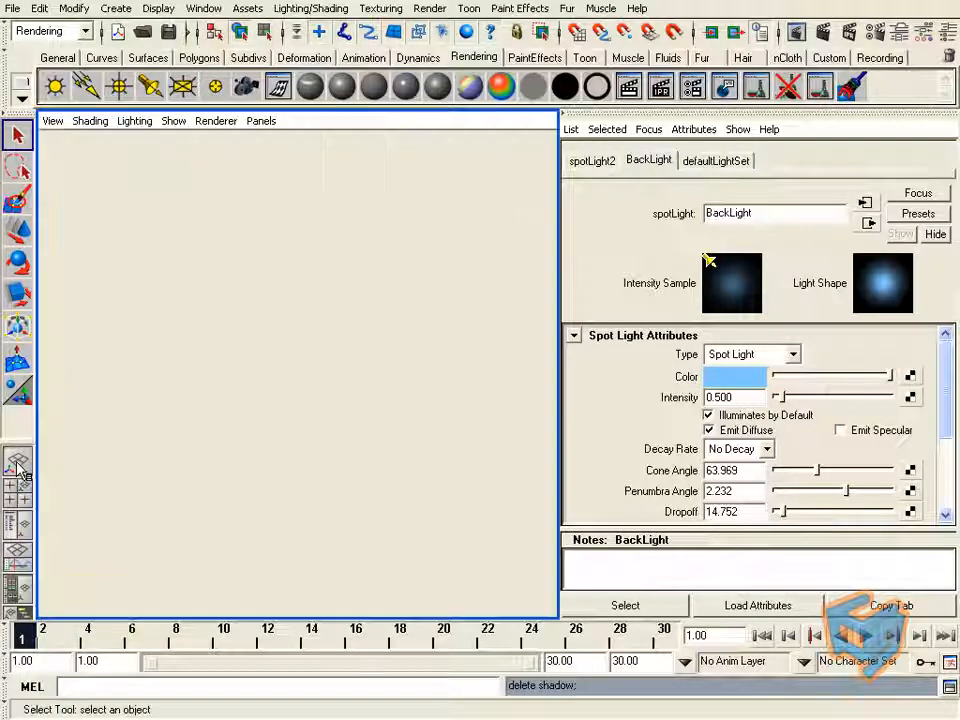
click(950, 35)
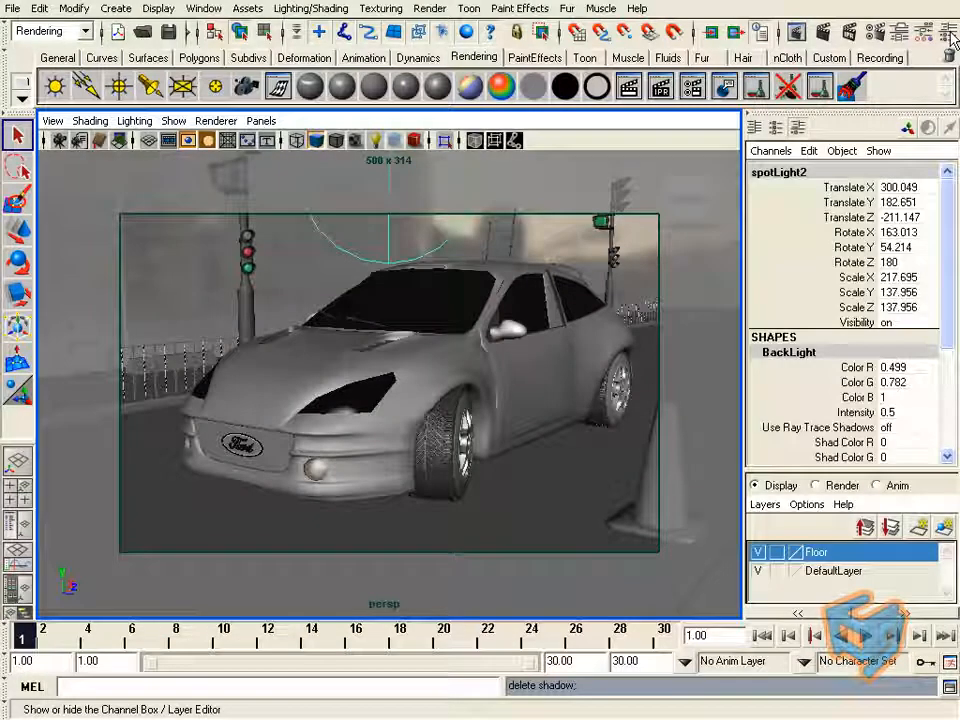
Step: Check the file name prefix in the render settings and open the dialog for creating render passes
click(848, 33)
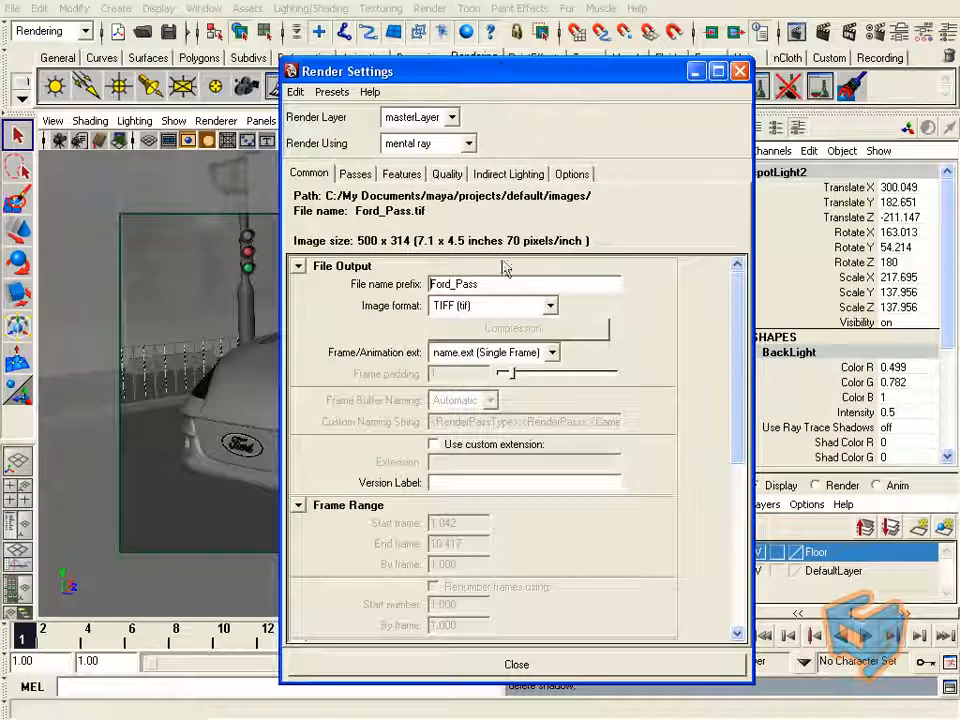
drag(490, 285, 428, 287)
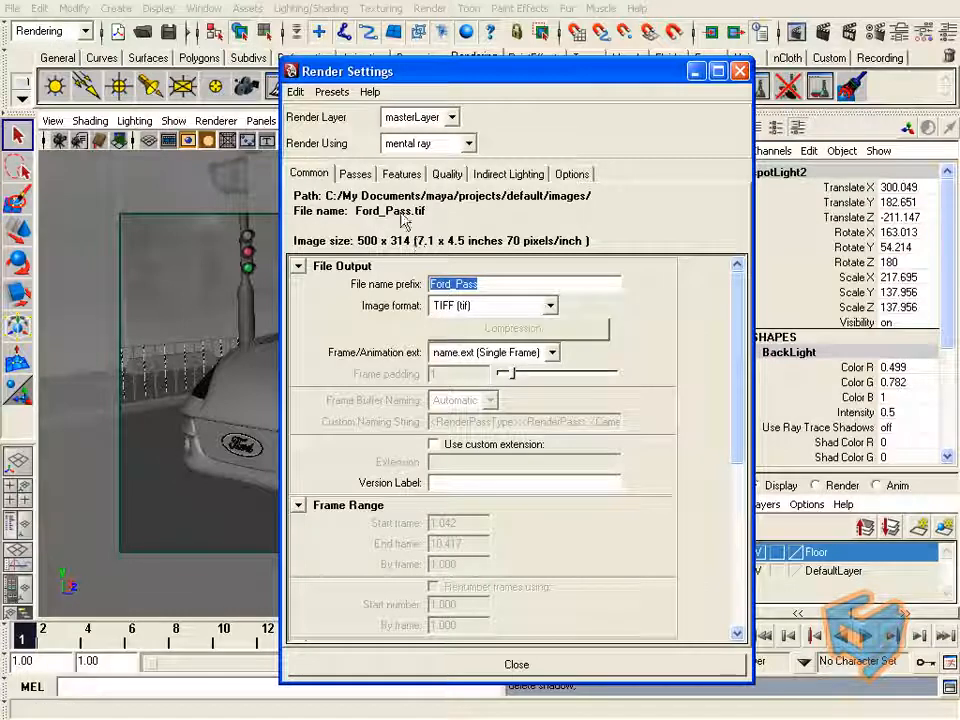
click(360, 177)
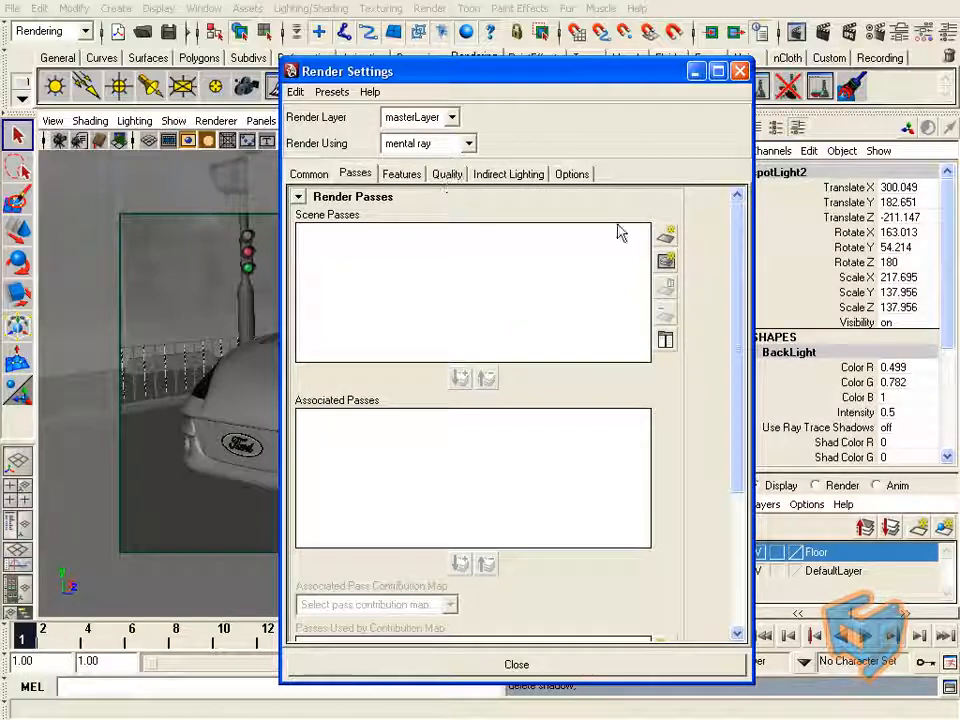
click(667, 238)
Step: Browse the pass list, read the render pass descriptions in the Maya online help in the browser, and return to Maya
drag(636, 294, 745, 181)
drag(863, 249, 836, 231)
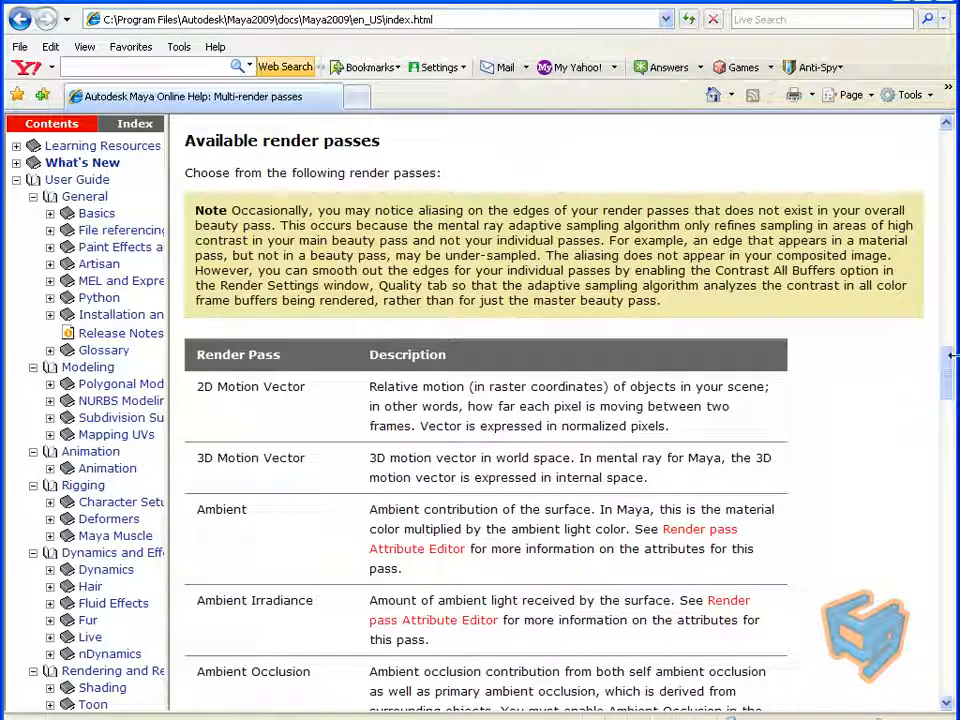
drag(945, 381, 948, 399)
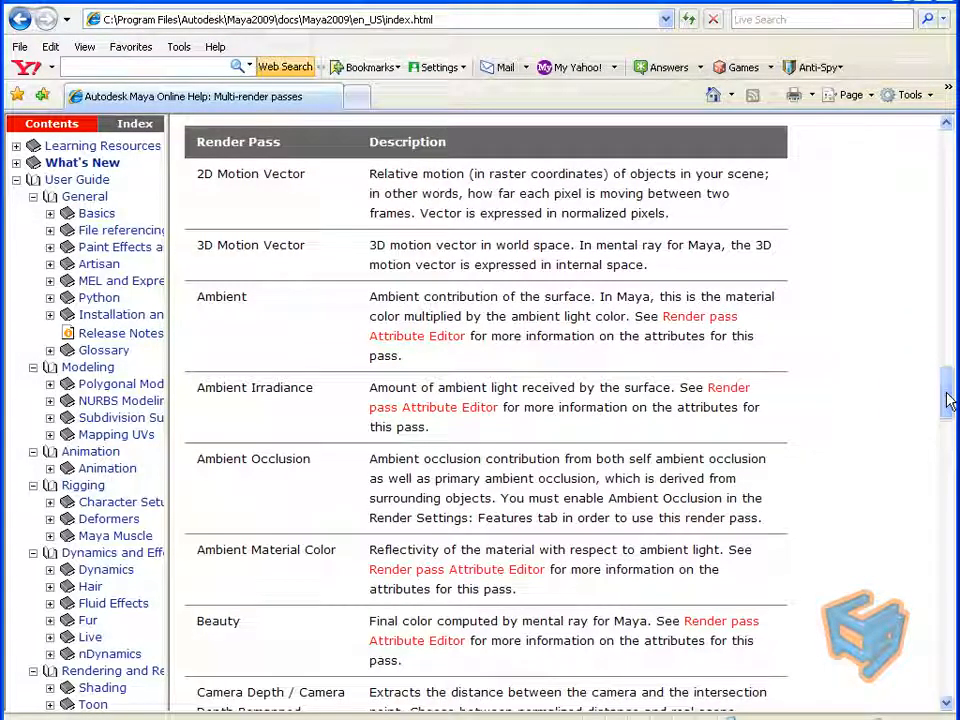
key(alt+Tab)
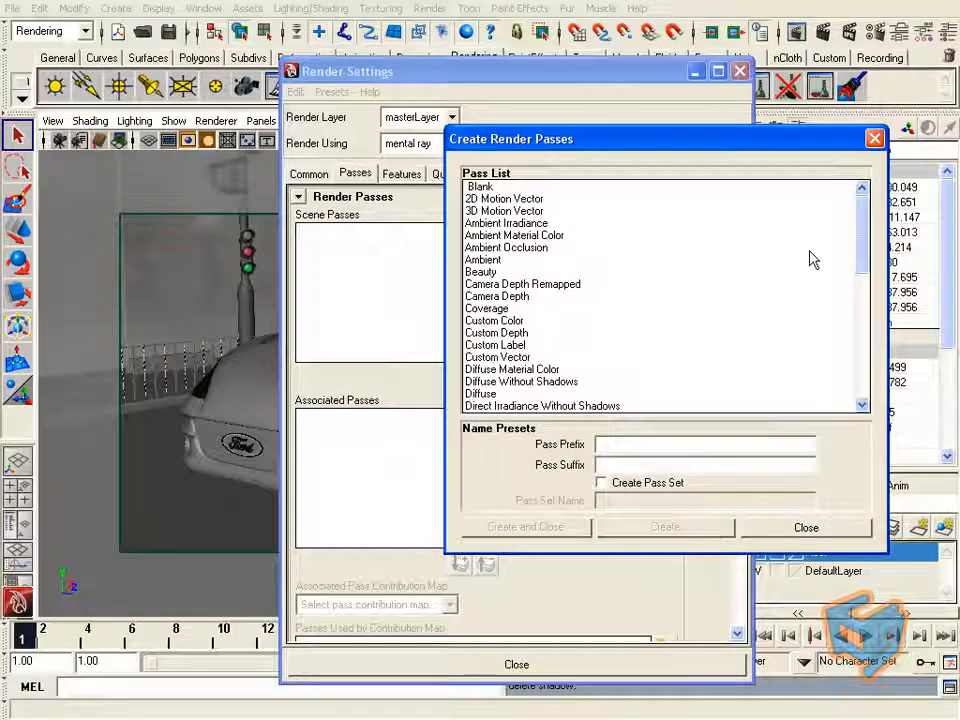
Step: Create scene passes for AO, beauty, coverage, depth, diffuse, direct irradiance, matte, world-space material normal, reflection, refraction and shadow
click(634, 272)
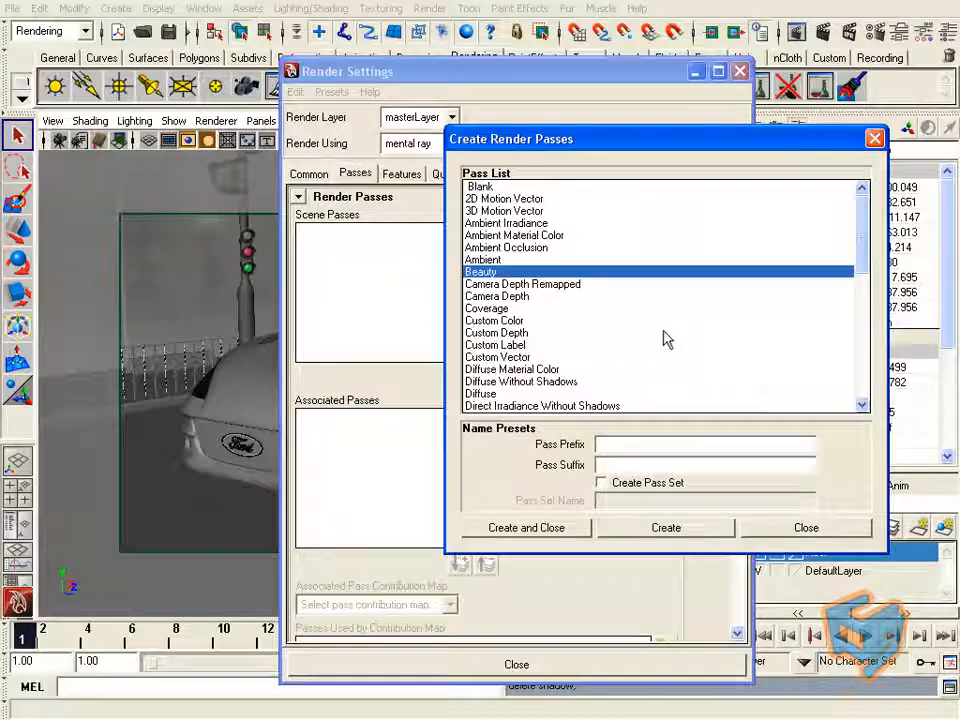
ctrl+click(511, 310)
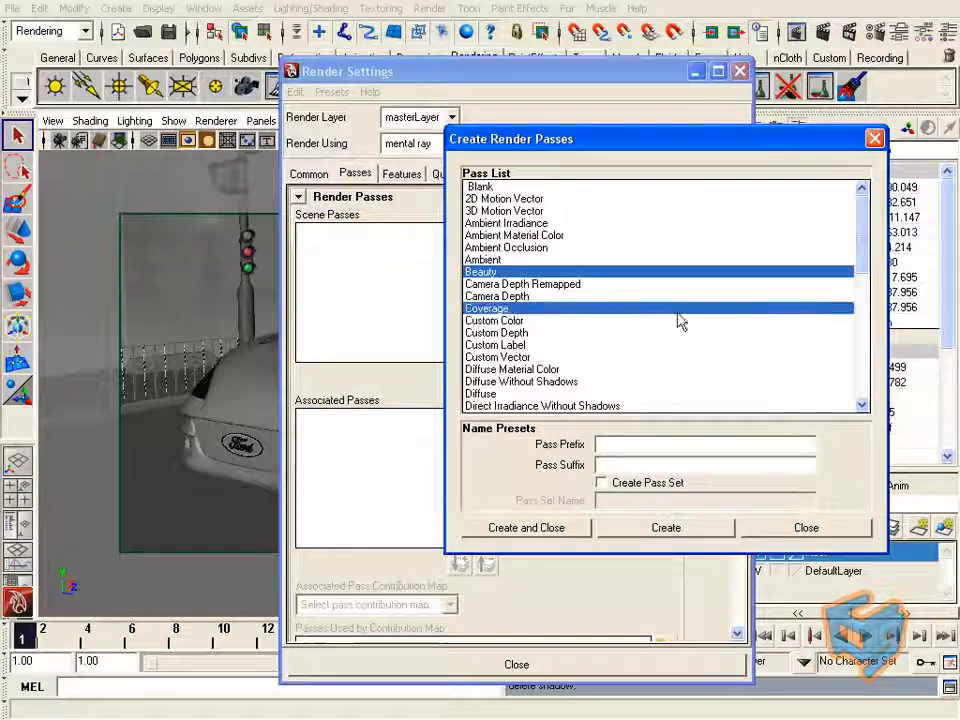
drag(864, 261, 864, 285)
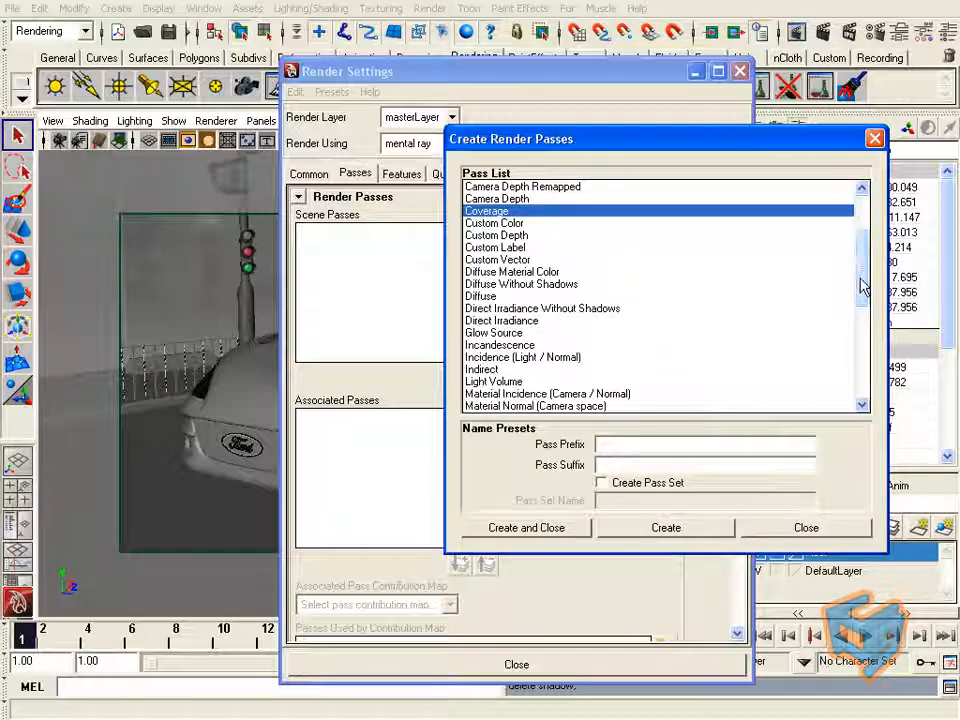
ctrl+click(494, 297)
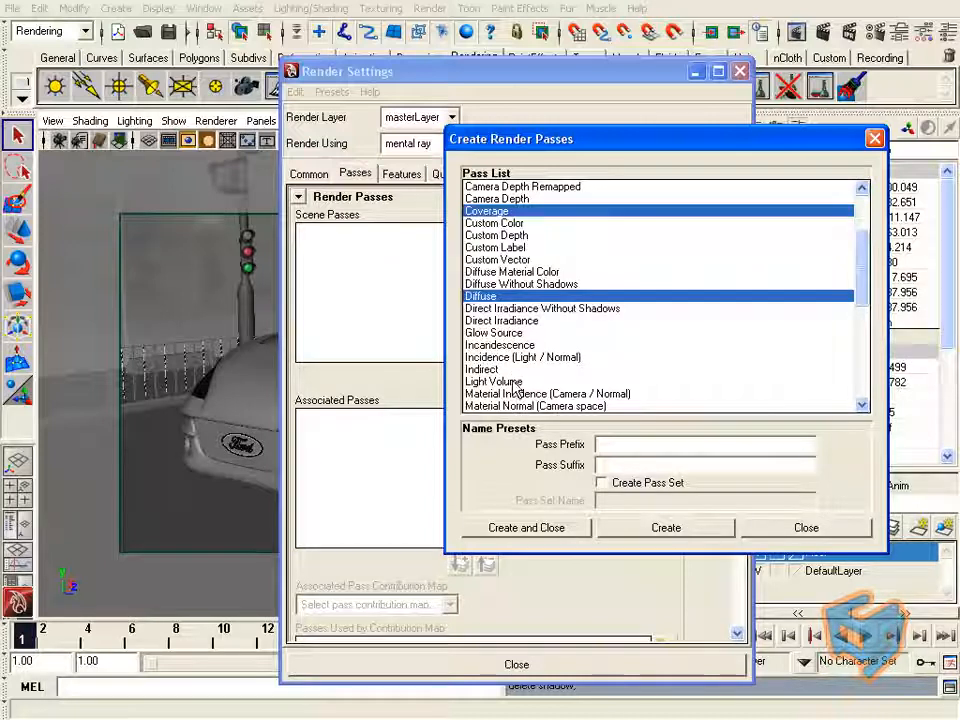
scroll(513, 383, up, 3)
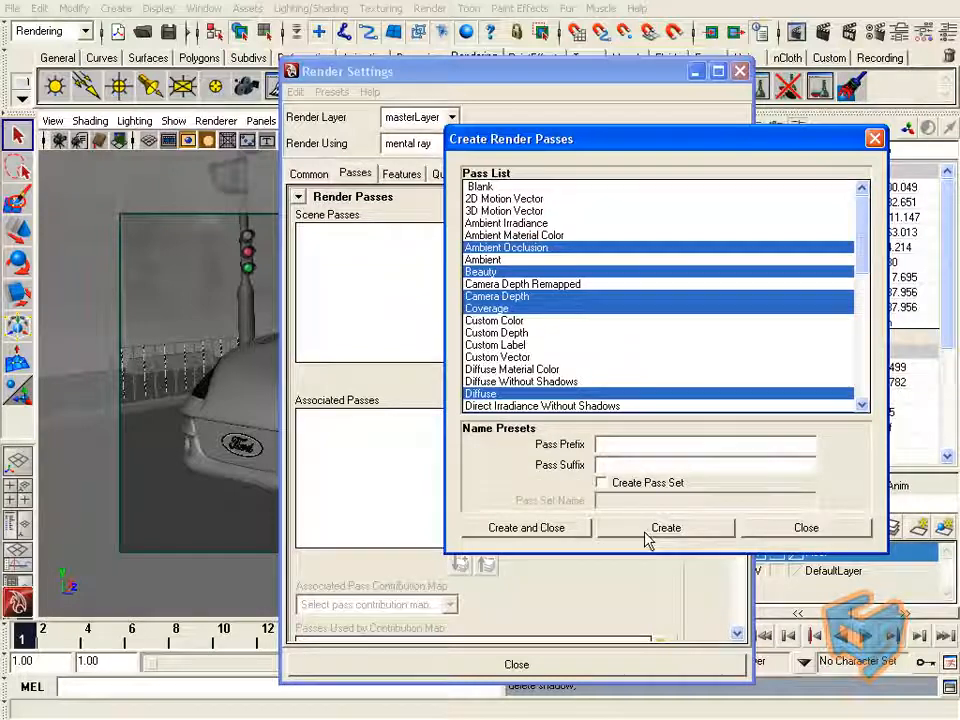
click(561, 532)
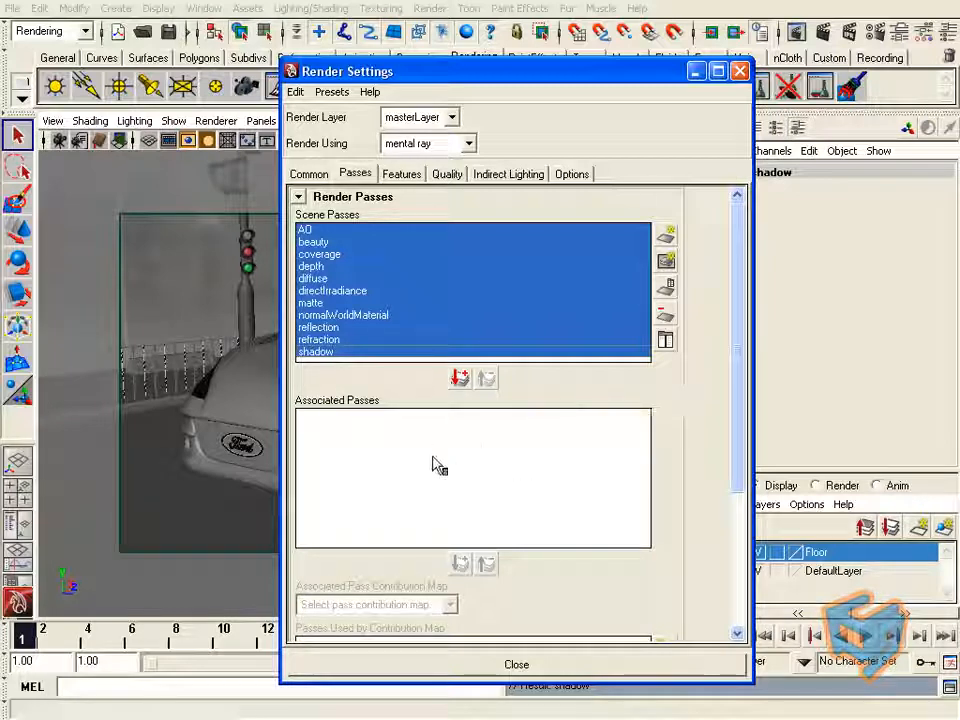
Step: Show the render layers and associate all the scene passes with masterLayer
click(815, 485)
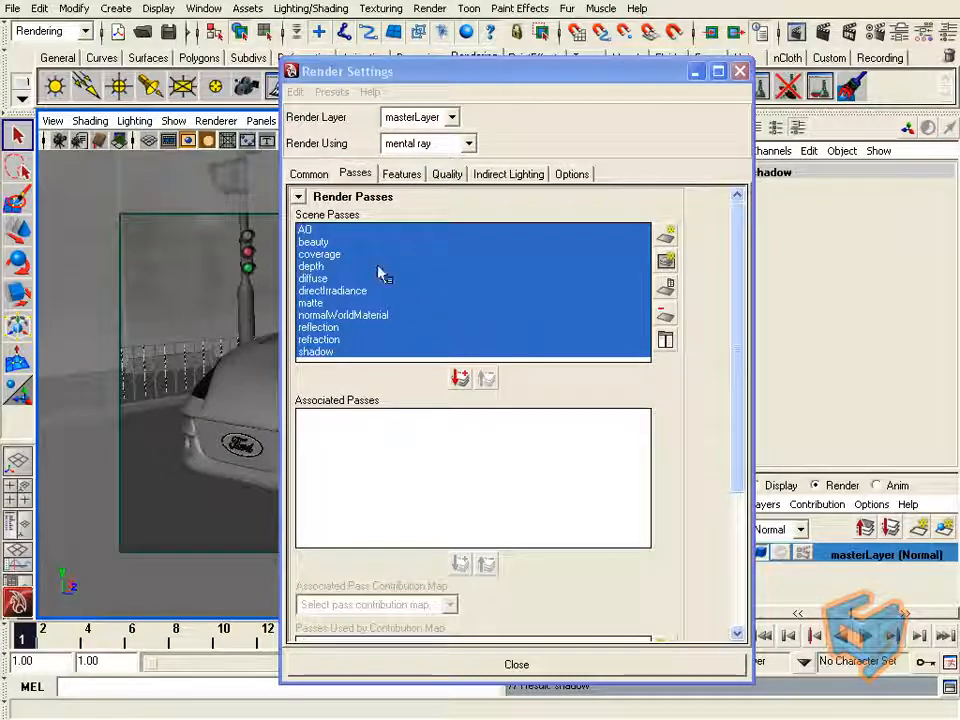
click(460, 378)
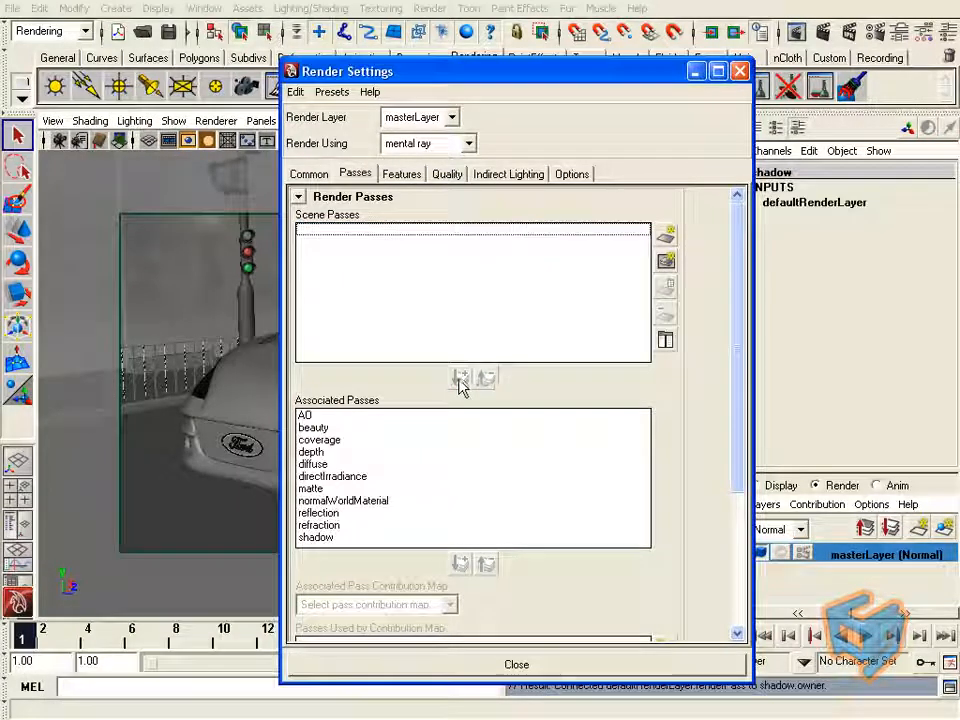
Step: De-associate the AO pass from masterLayer and associate it with the layer again
click(368, 417)
click(486, 379)
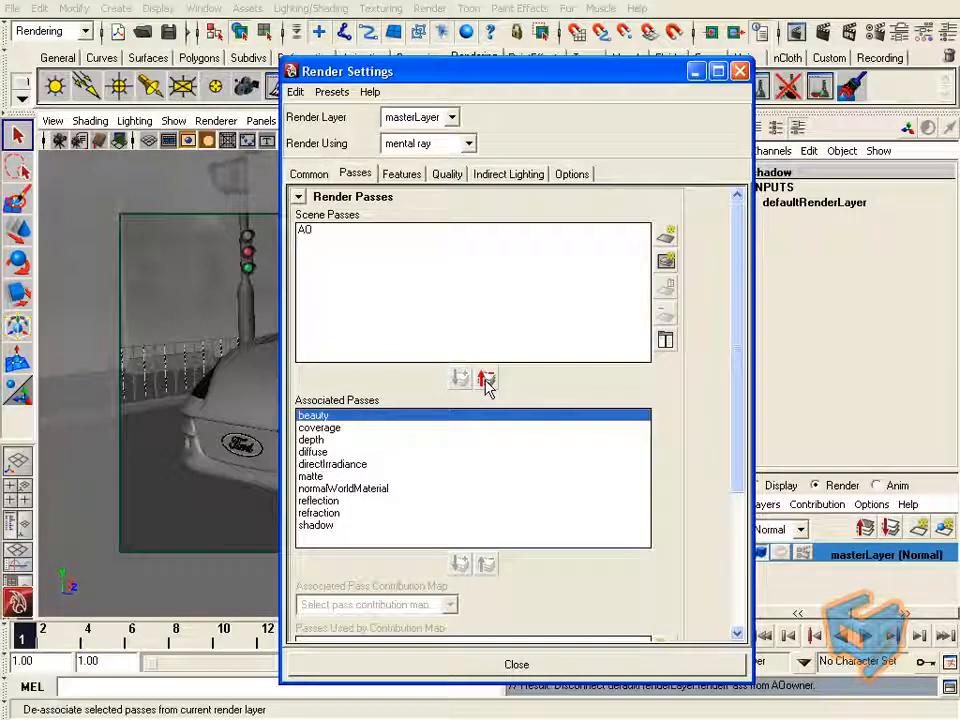
click(320, 231)
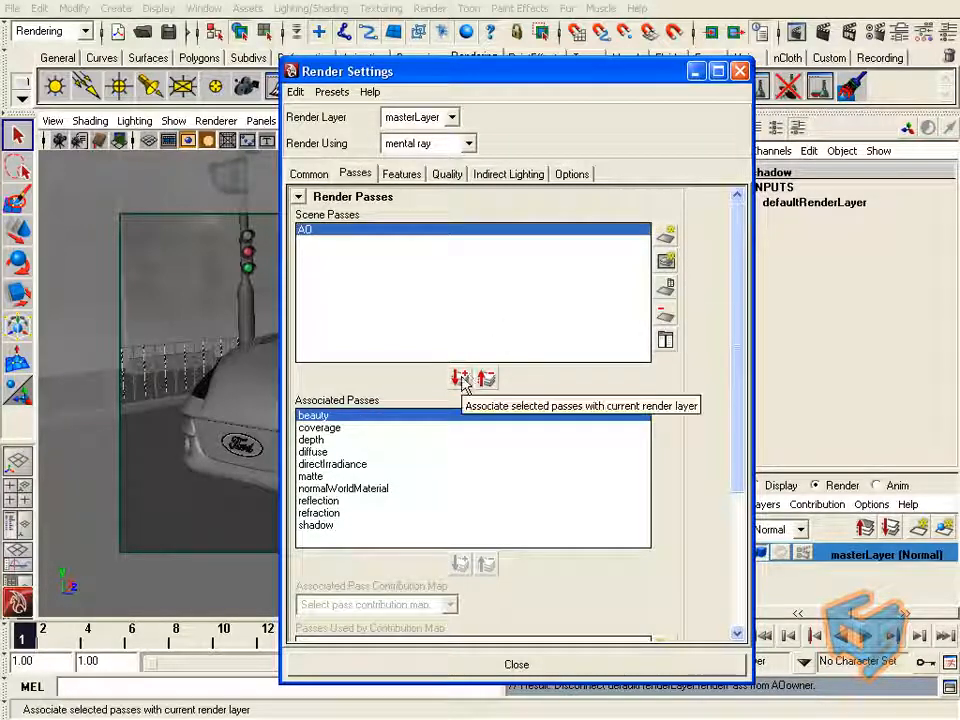
click(461, 378)
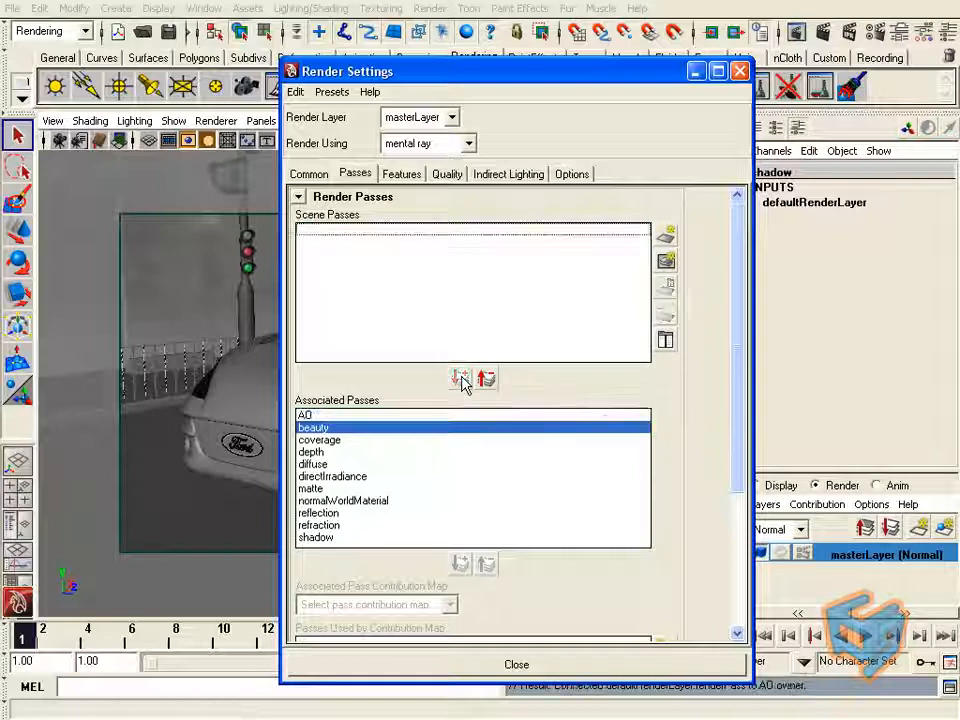
Step: Enable Ambient Occlusion in the indirect lighting settings for the AO pass, review the associated passes and close the render settings
click(316, 419)
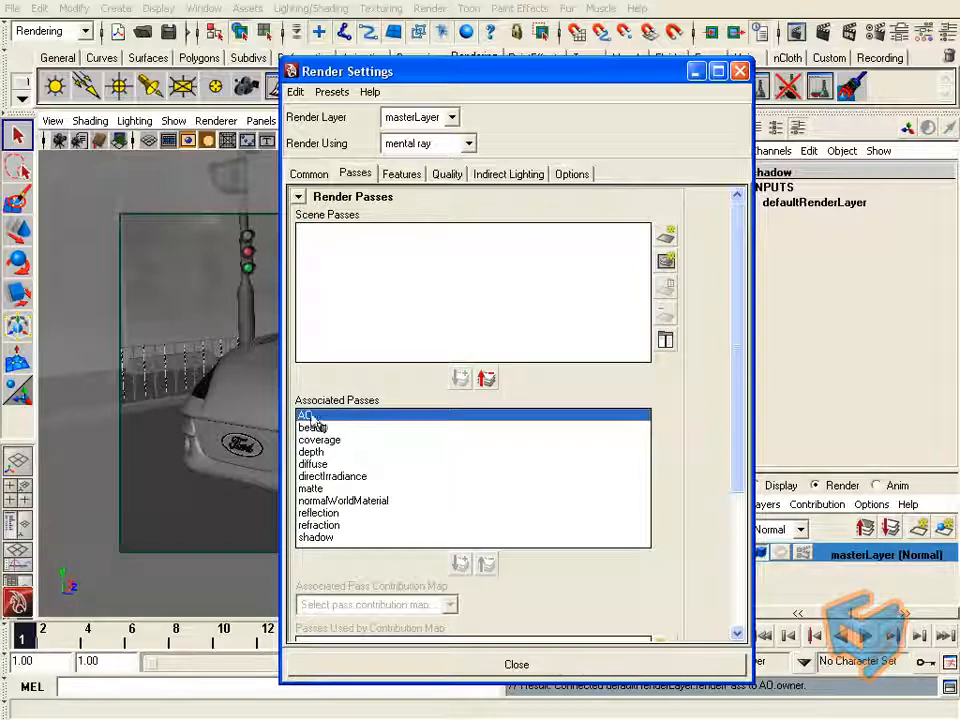
click(401, 174)
scroll(741, 390, down, 1)
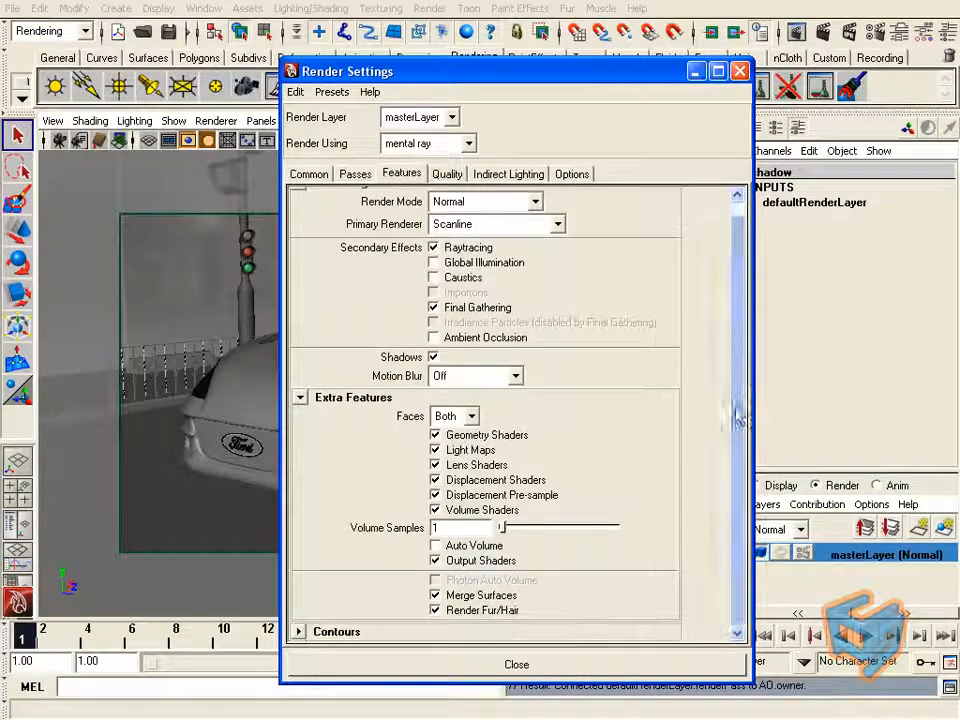
click(506, 175)
drag(739, 392, 740, 543)
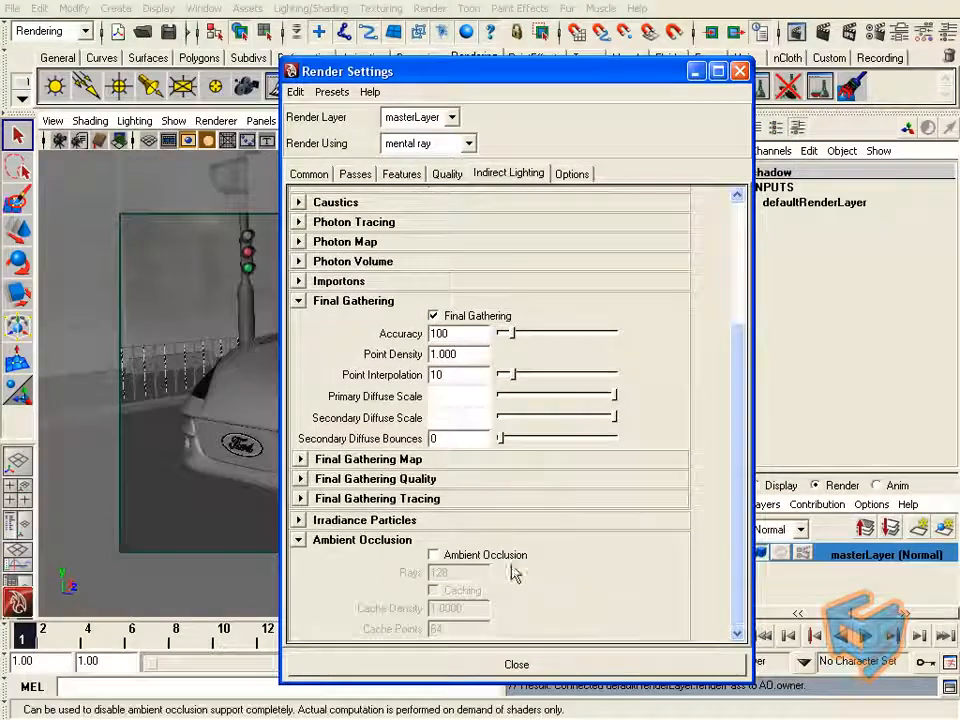
click(434, 555)
click(357, 175)
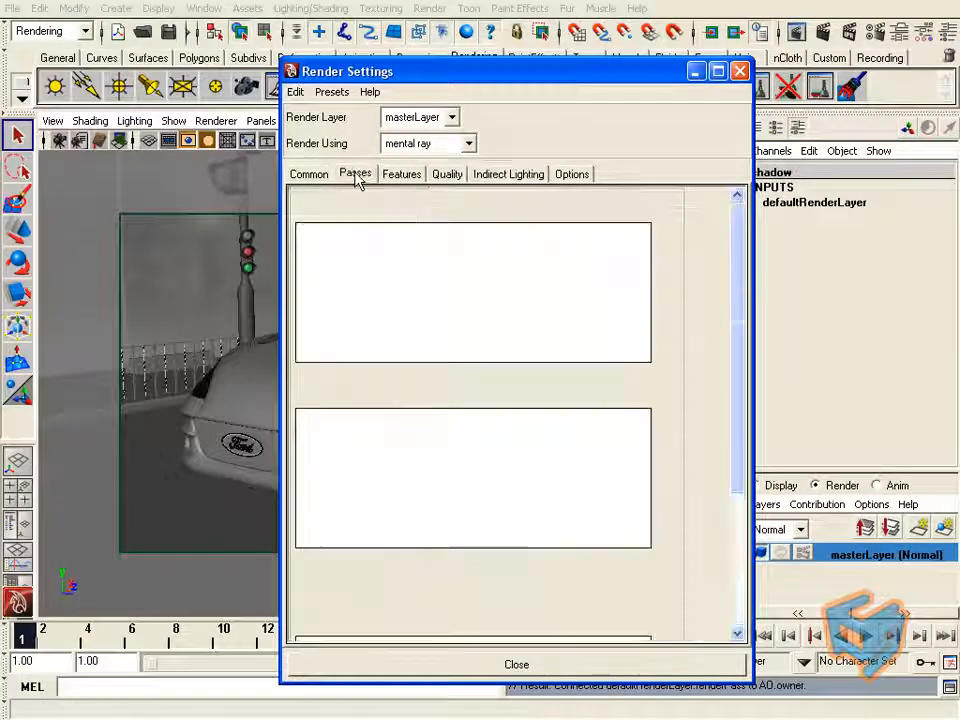
drag(739, 364, 740, 402)
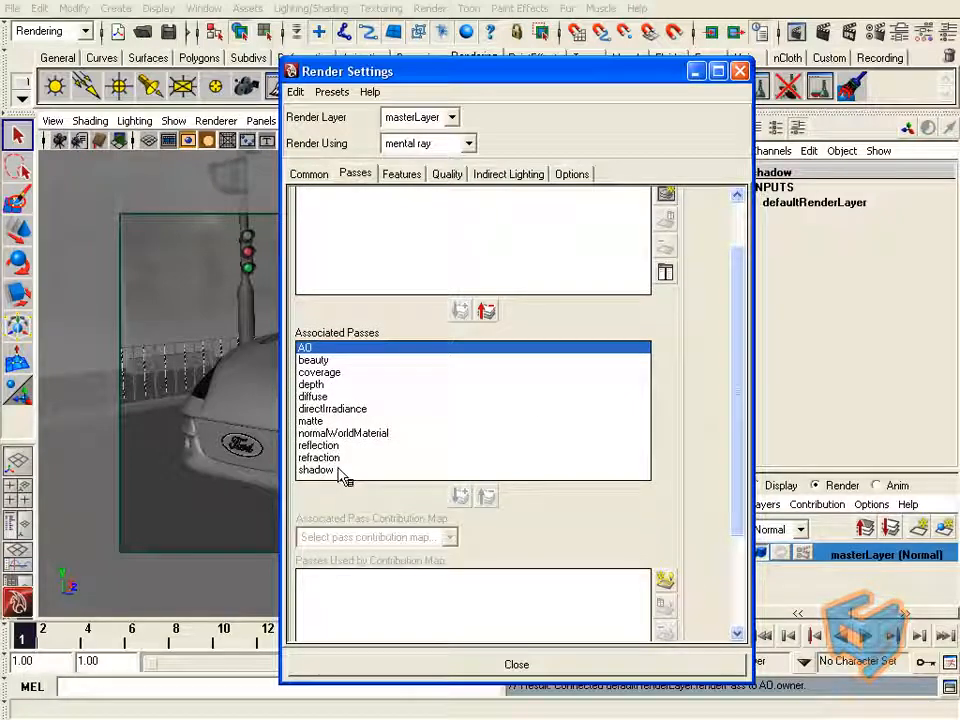
click(741, 72)
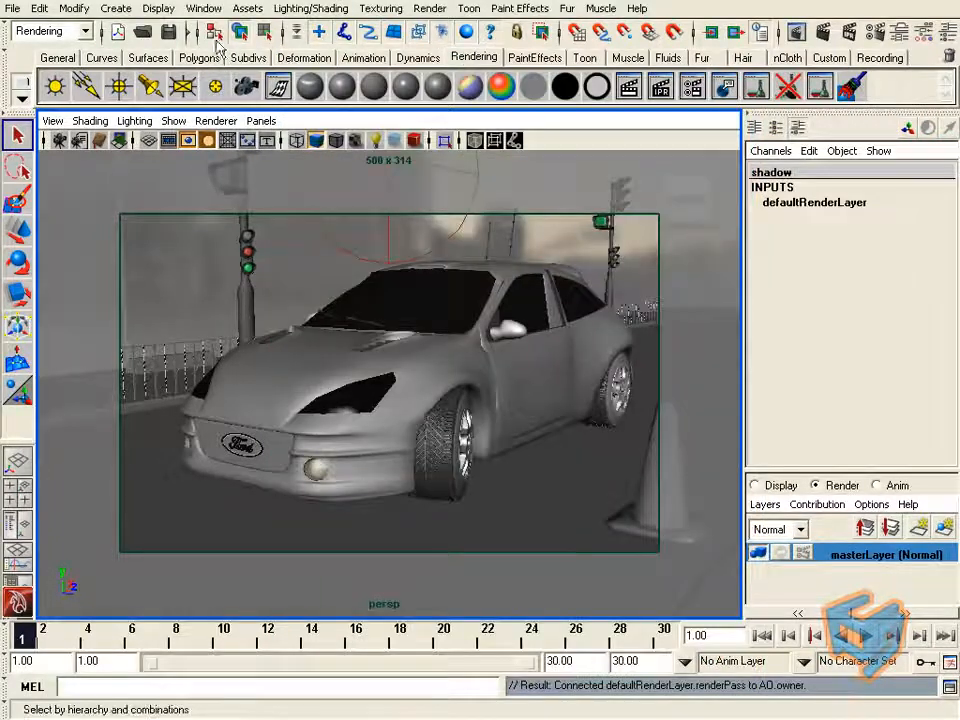
Step: Take a snapshot of the persp camera in the Render View and render it with mental ray
click(203, 8)
mouse_move(240, 53)
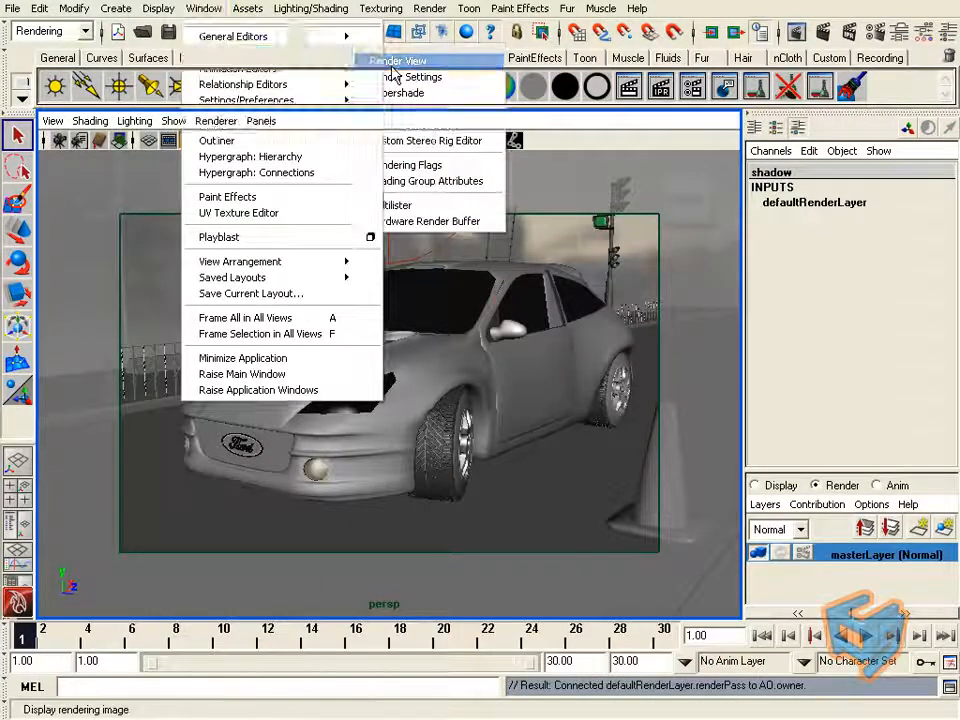
click(400, 58)
click(132, 123)
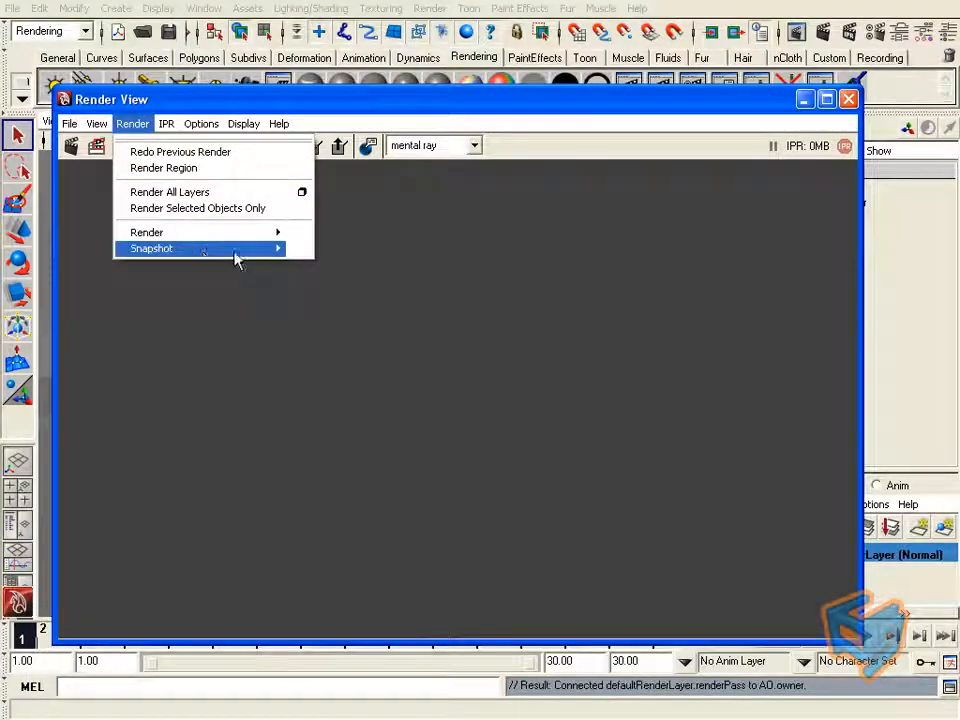
mouse_move(200, 248)
click(389, 284)
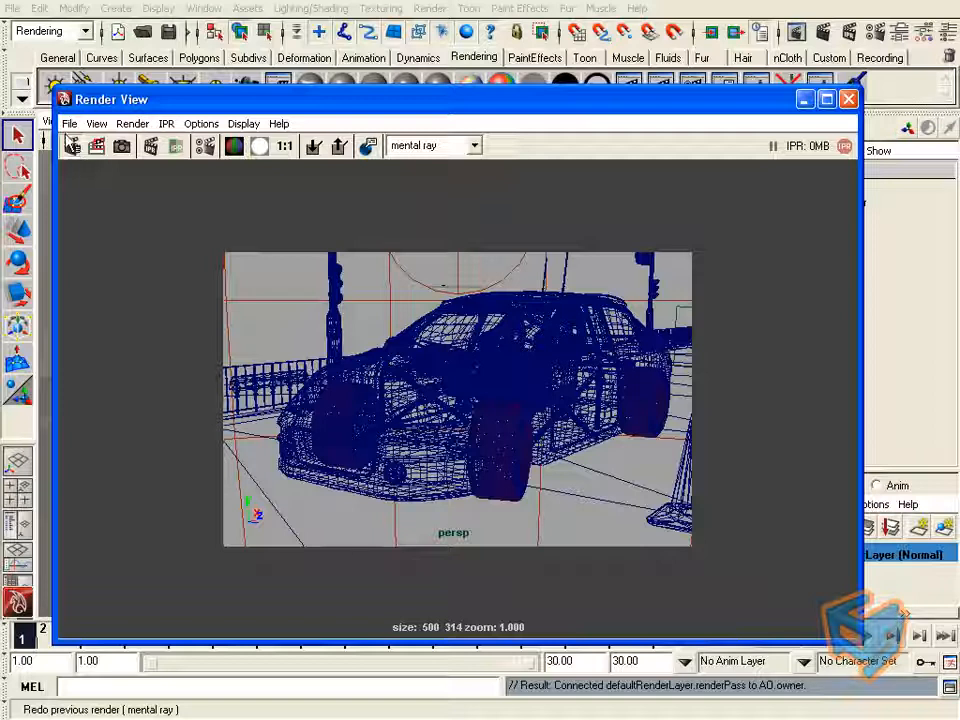
click(71, 145)
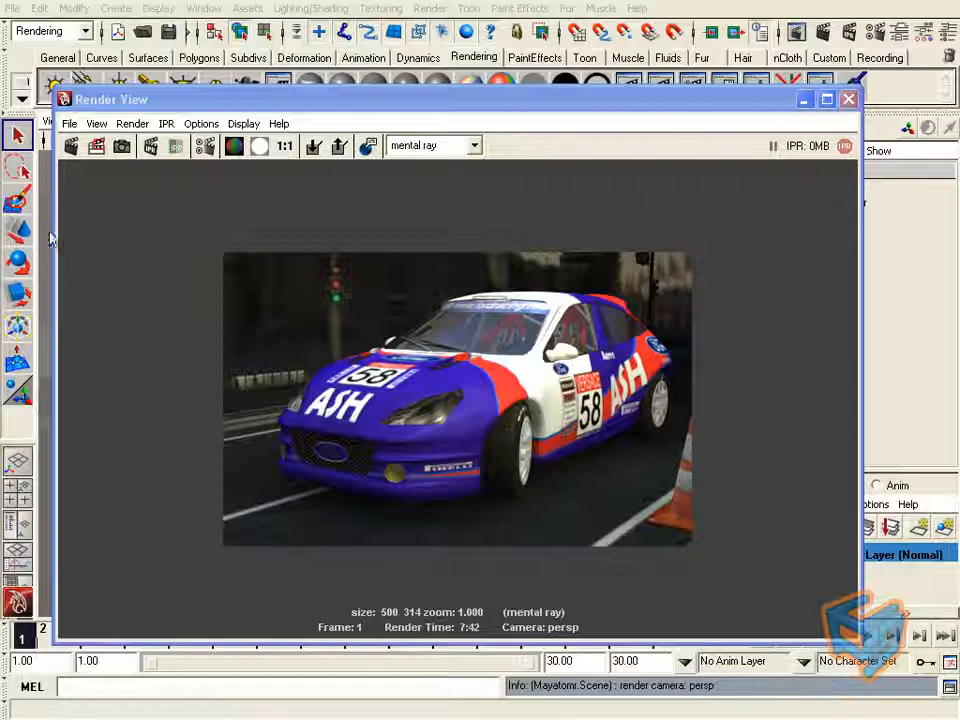
Step: Load the diffuse render pass from the Render View, compare it with the full render and close its image viewer
click(69, 123)
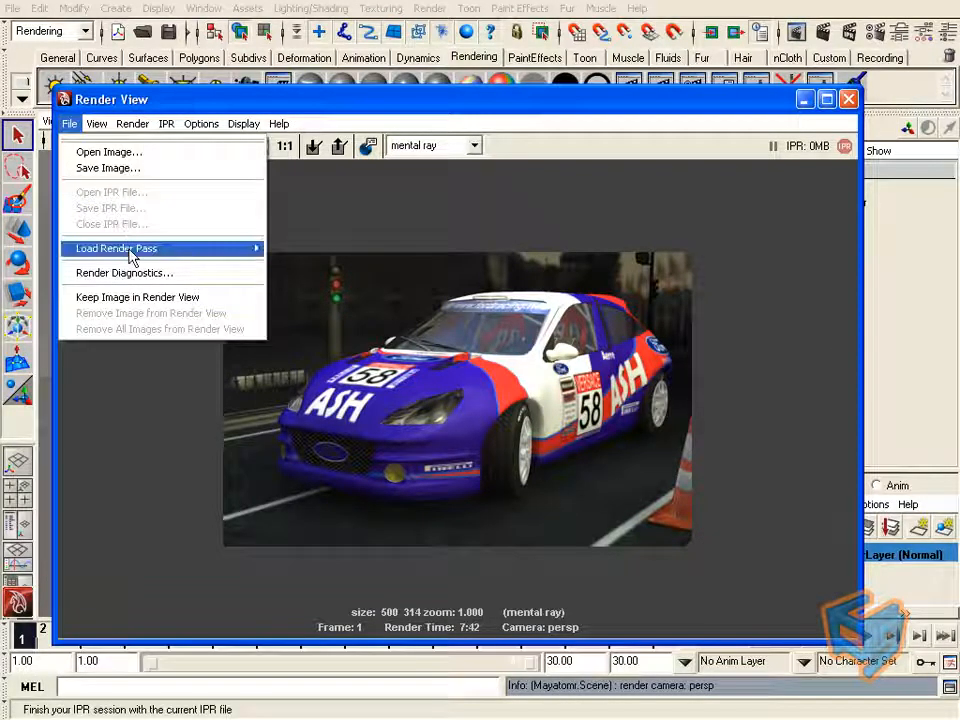
mouse_move(130, 256)
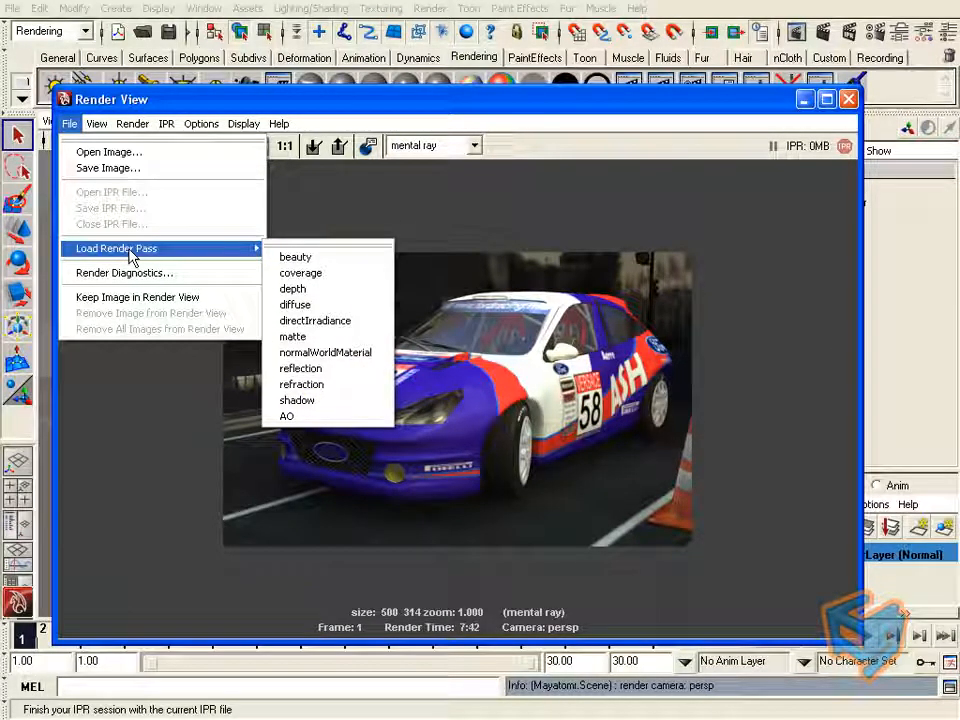
click(296, 304)
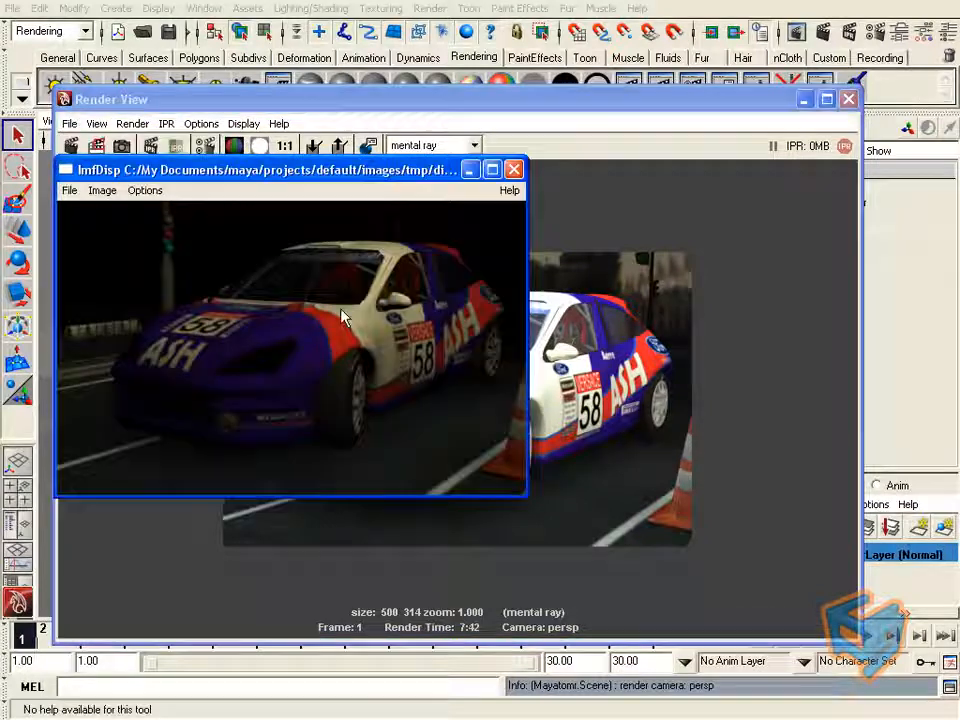
drag(375, 177, 689, 117)
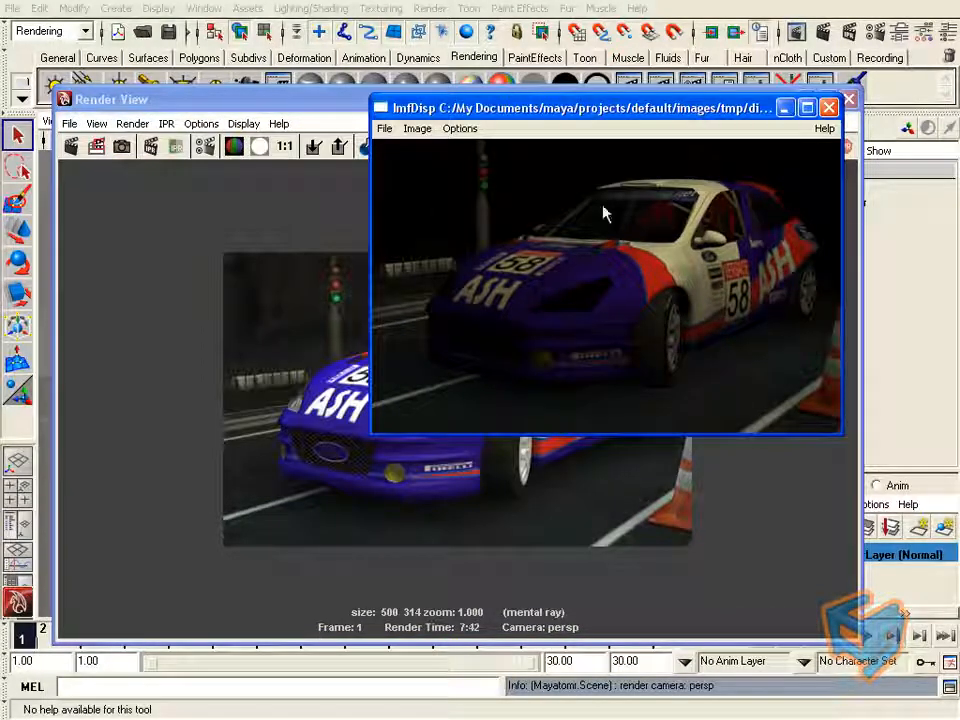
click(834, 110)
Step: Load the AO render pass from the Render View, inspect it and close its image viewer
click(69, 123)
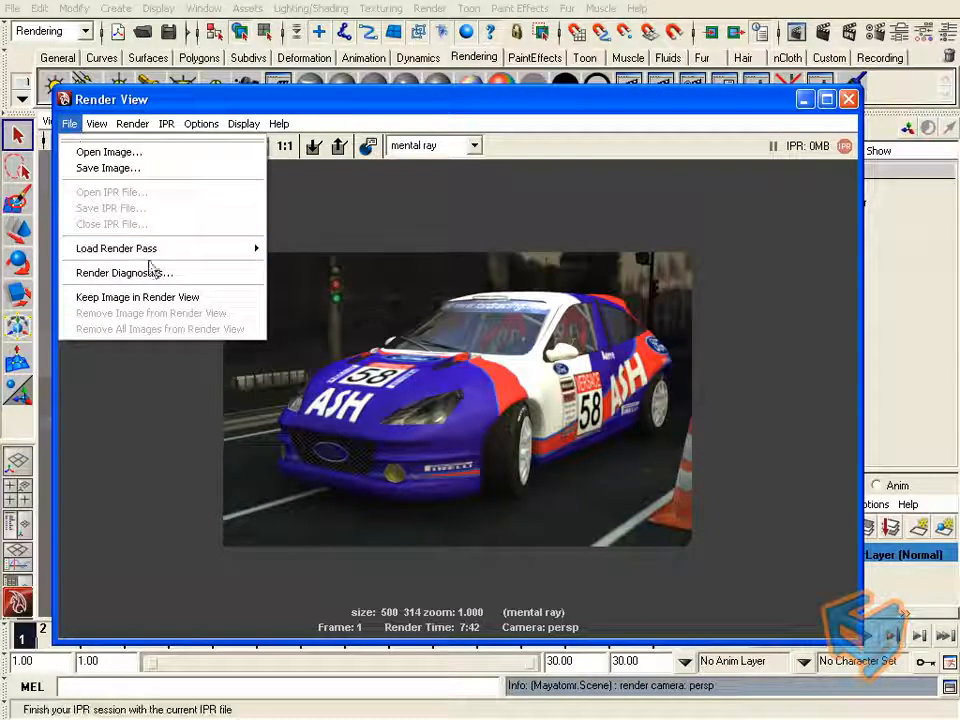
mouse_move(160, 248)
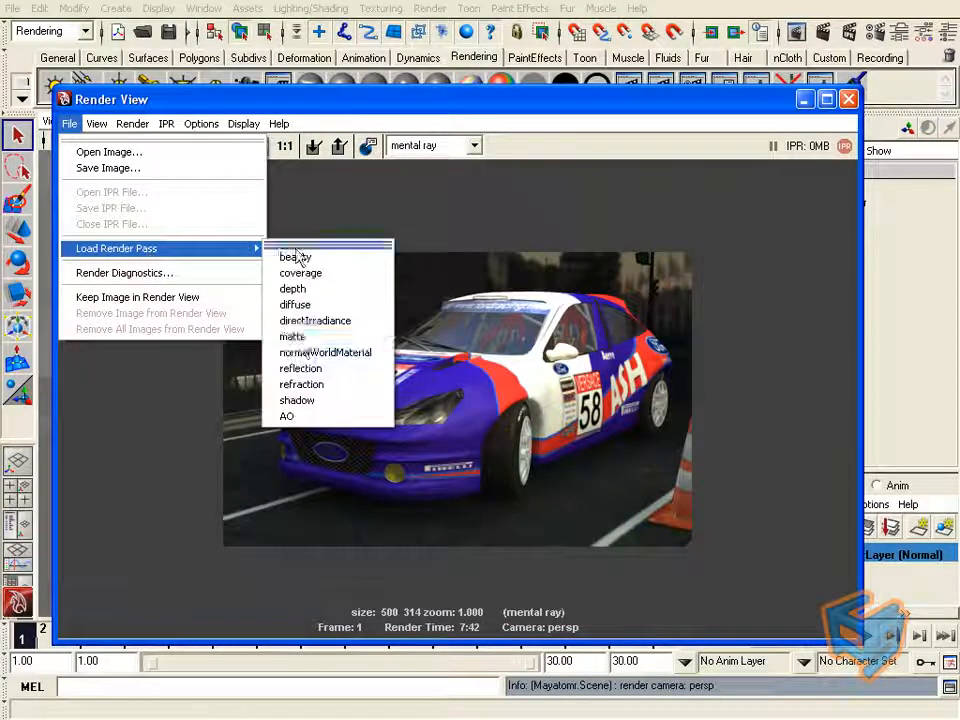
click(310, 417)
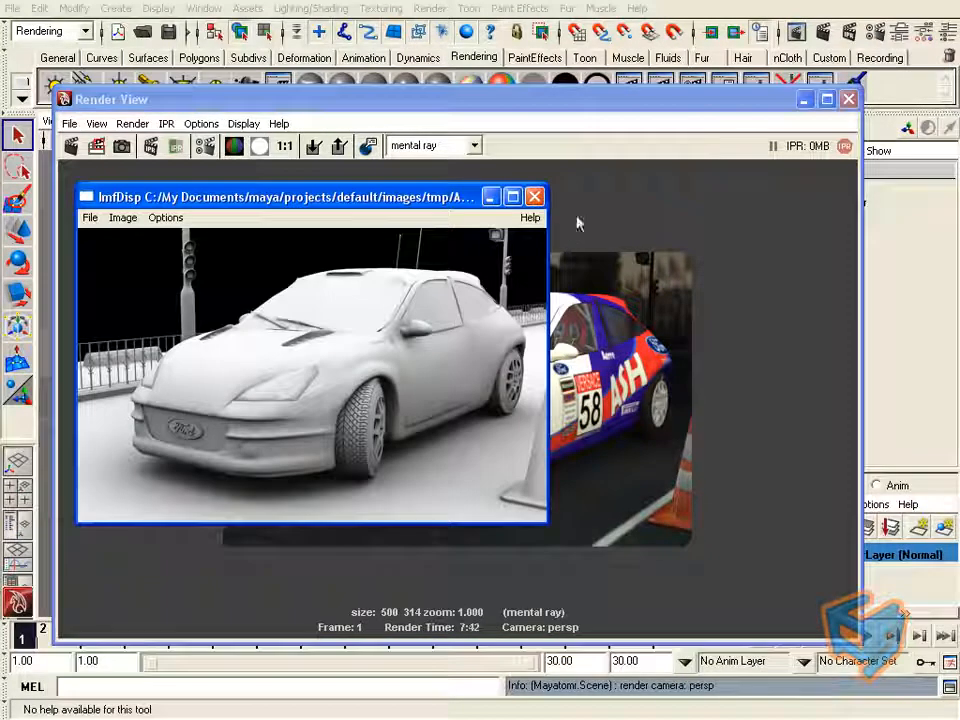
click(536, 198)
Step: Load the shadow render pass, position its image over the full render for comparison and close it
click(70, 124)
mouse_move(150, 249)
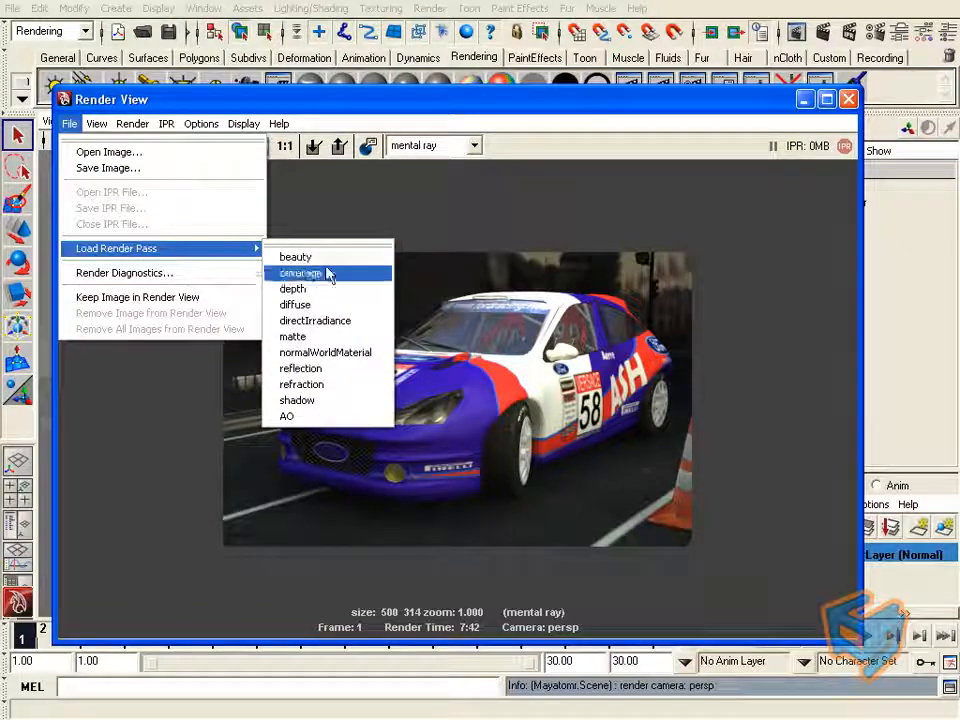
click(303, 405)
drag(256, 34, 597, 192)
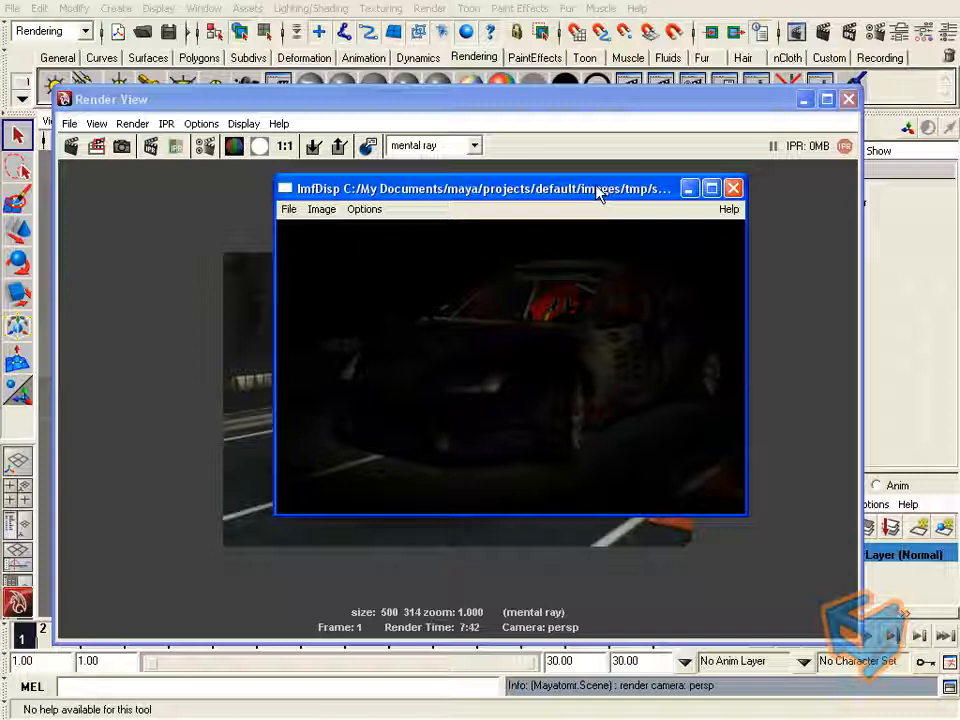
drag(598, 192, 557, 245)
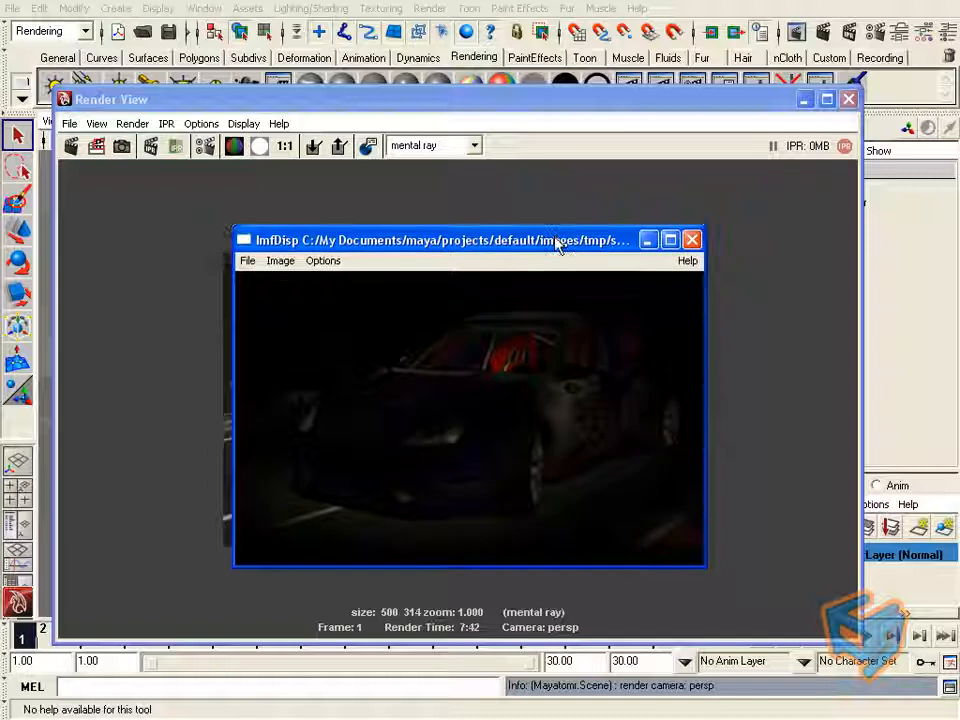
click(691, 240)
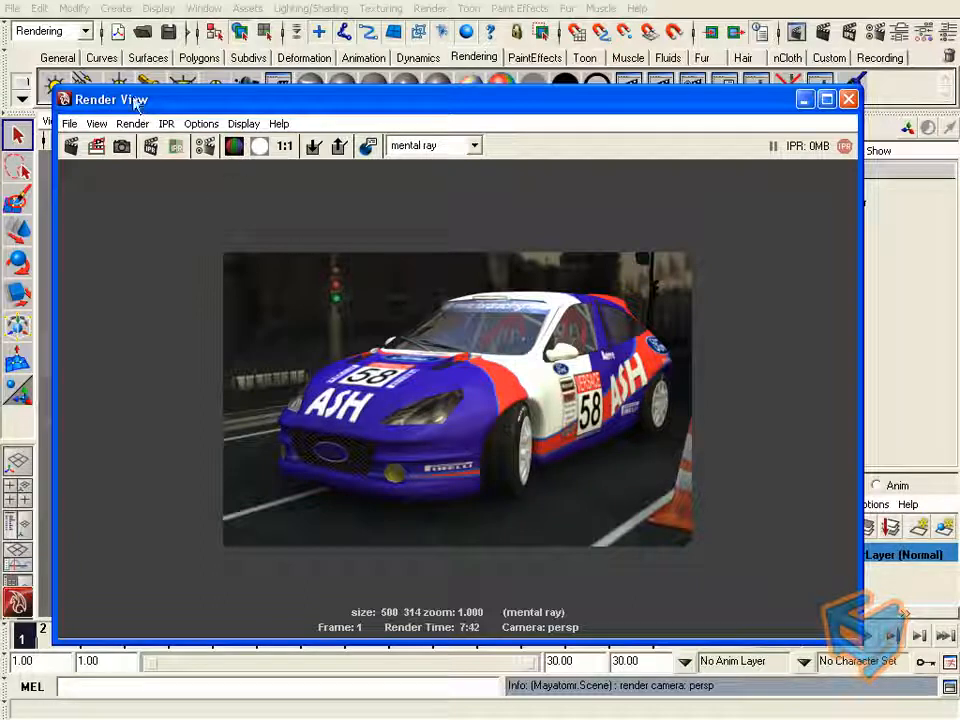
Step: Switch to Windows Explorer, browse the project's images\tmp folder, look inside the AO pass folder and return to tmp
key(alt+Tab)
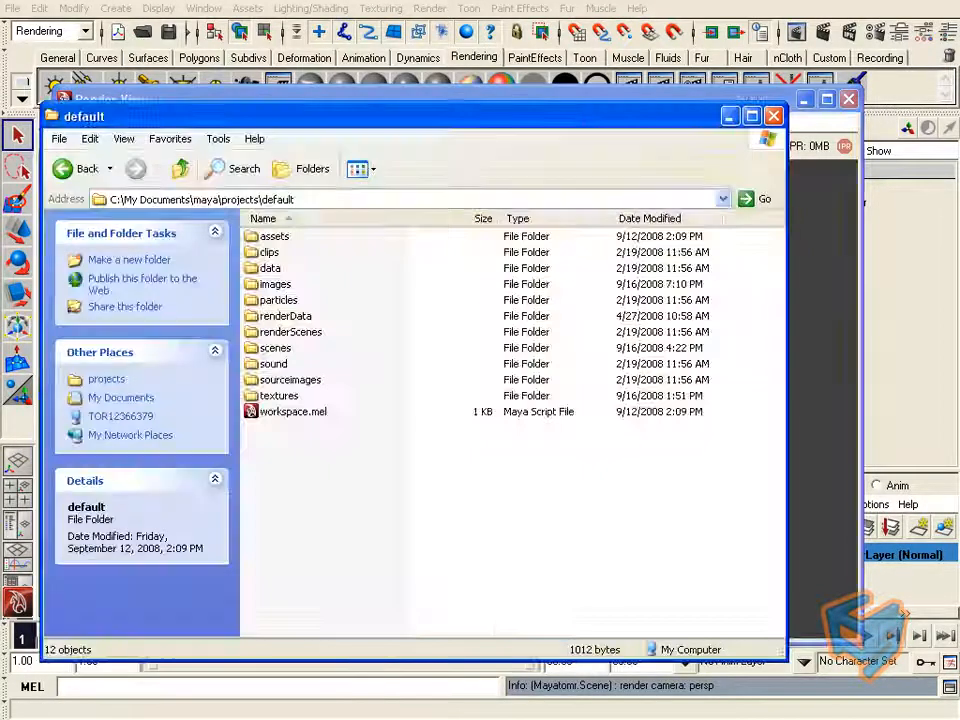
double_click(276, 286)
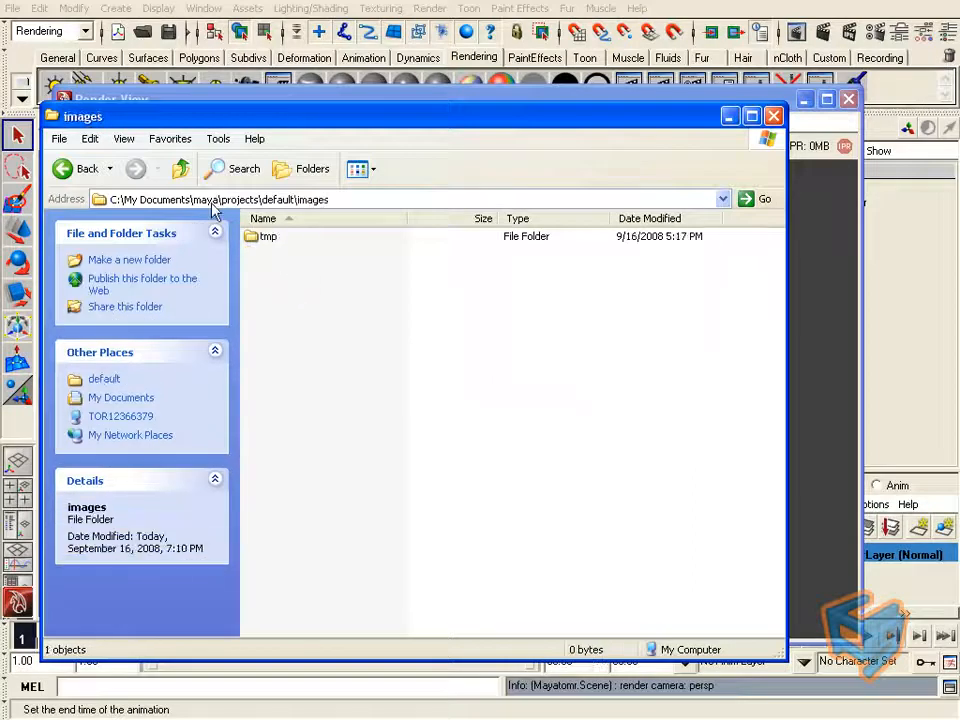
double_click(274, 239)
drag(383, 127, 493, 133)
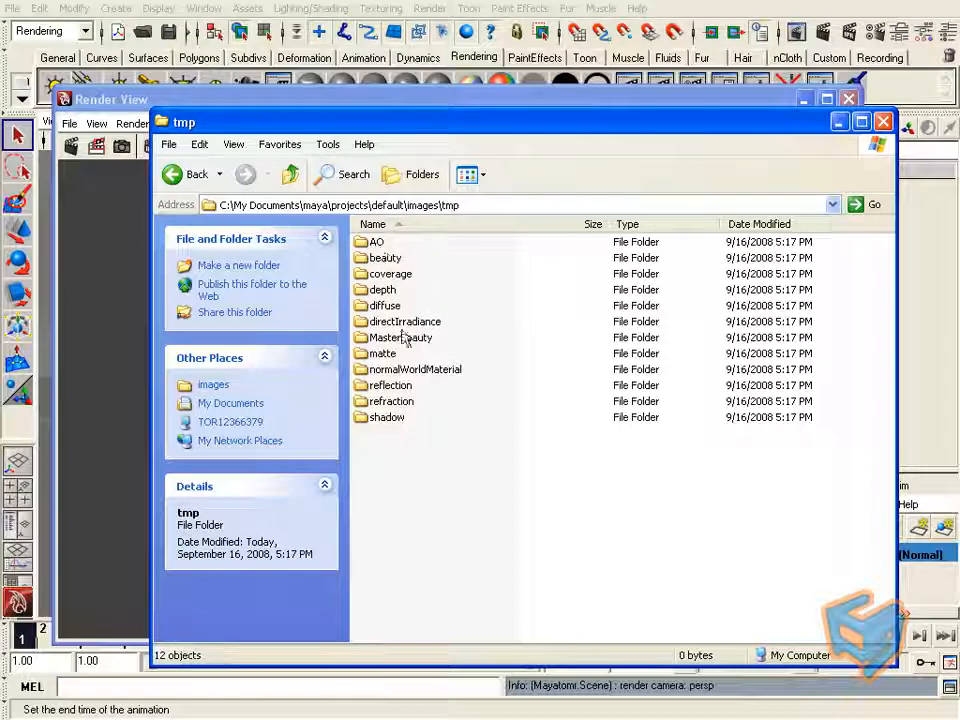
double_click(376, 244)
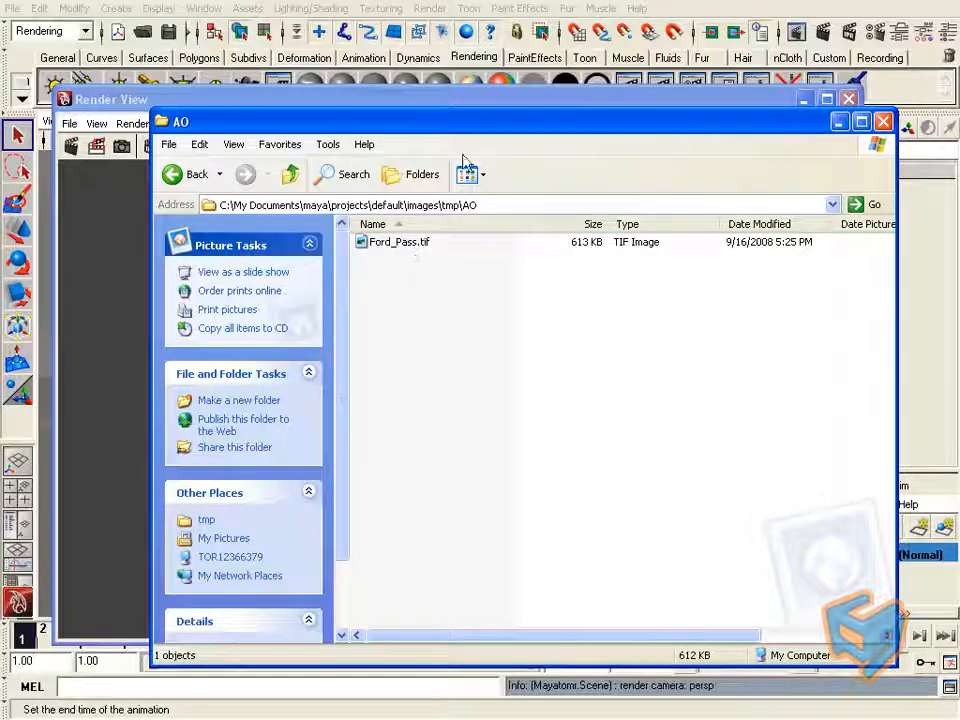
click(290, 175)
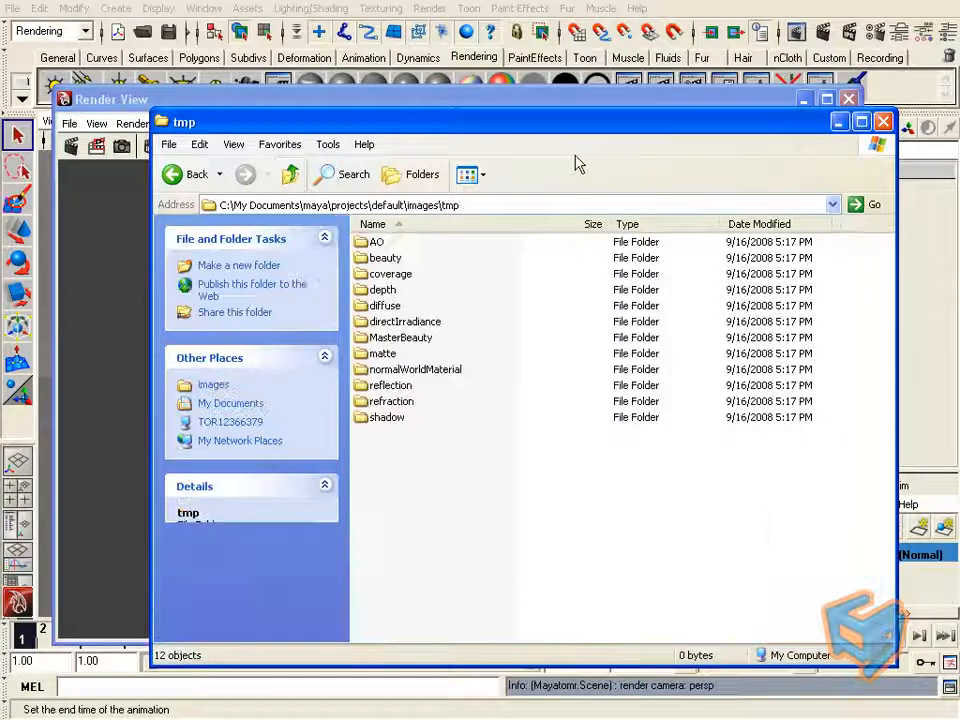
Step: Set the file name prefix in the common render settings to Ford_car_<RenderPass>, using the pass name keyword
click(882, 38)
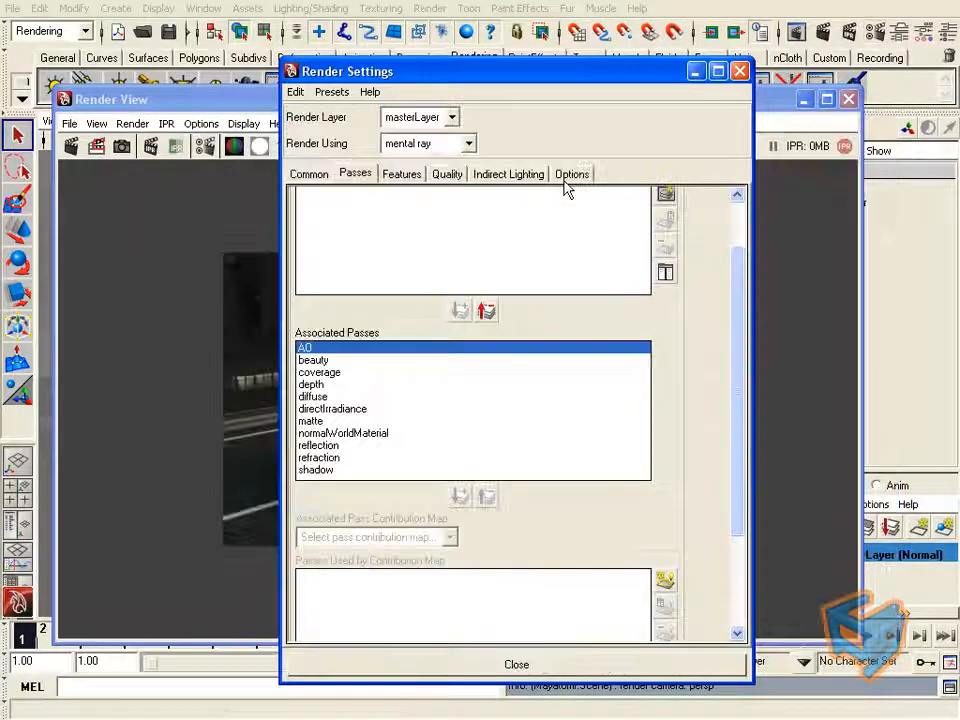
click(312, 174)
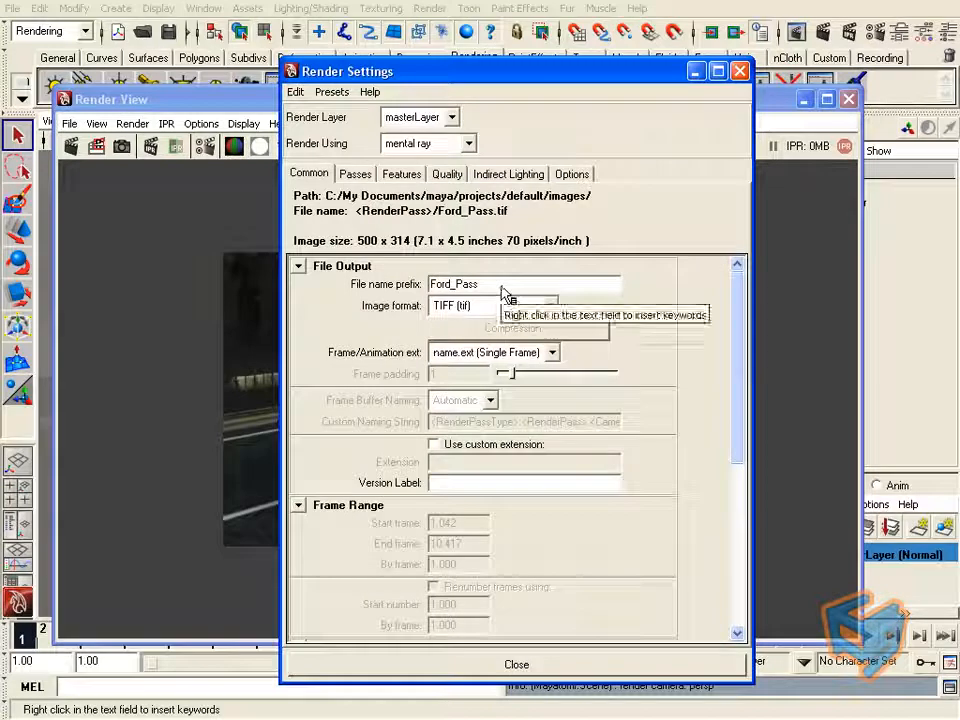
right_click(500, 291)
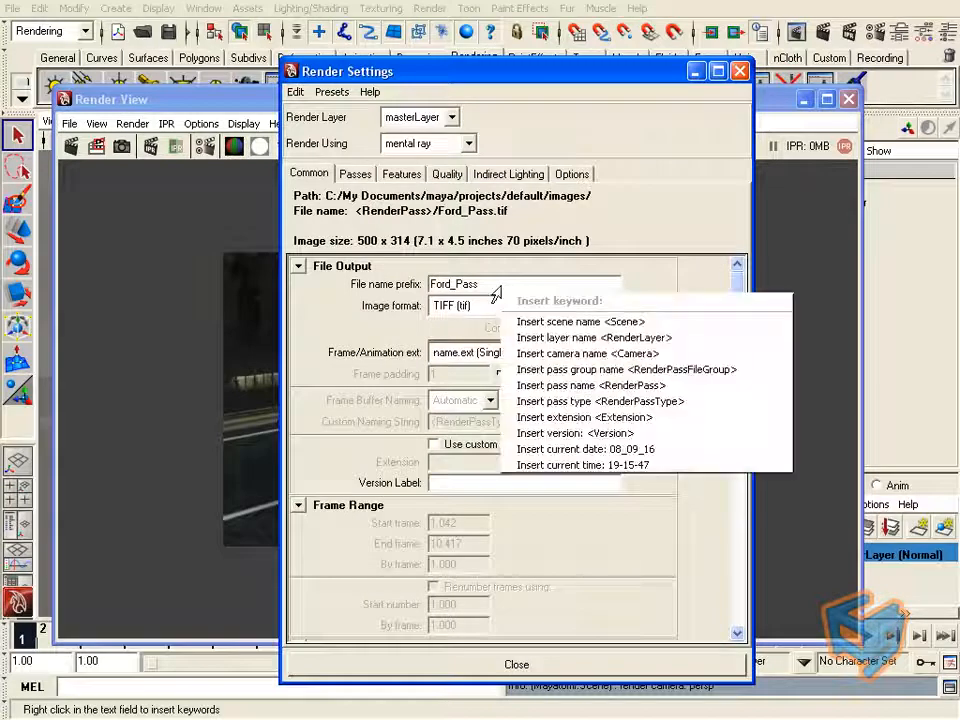
click(680, 386)
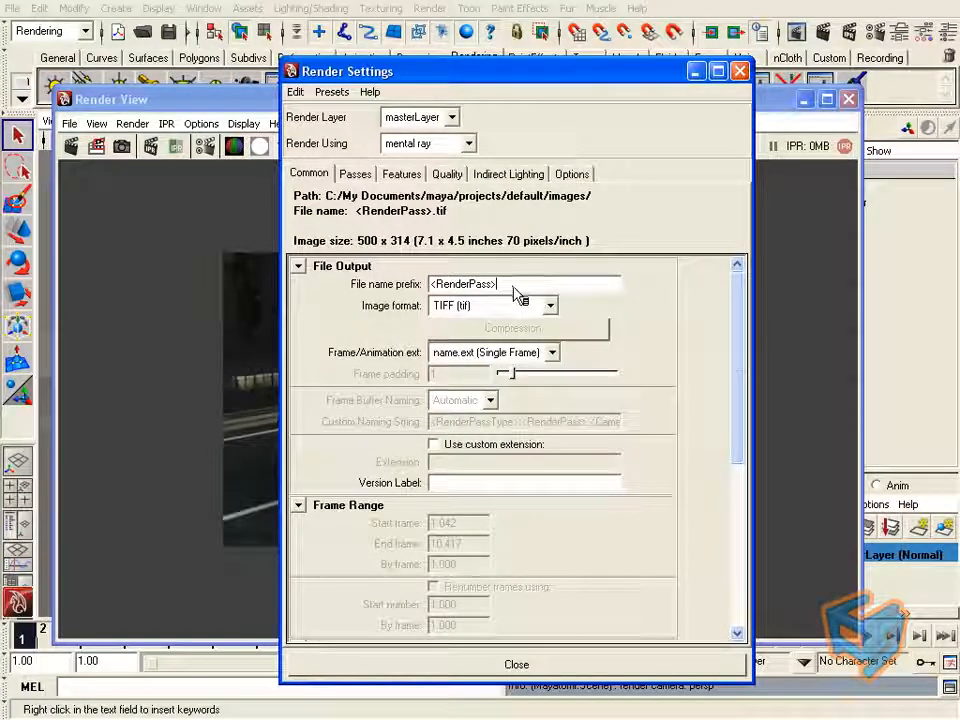
double_click(435, 286)
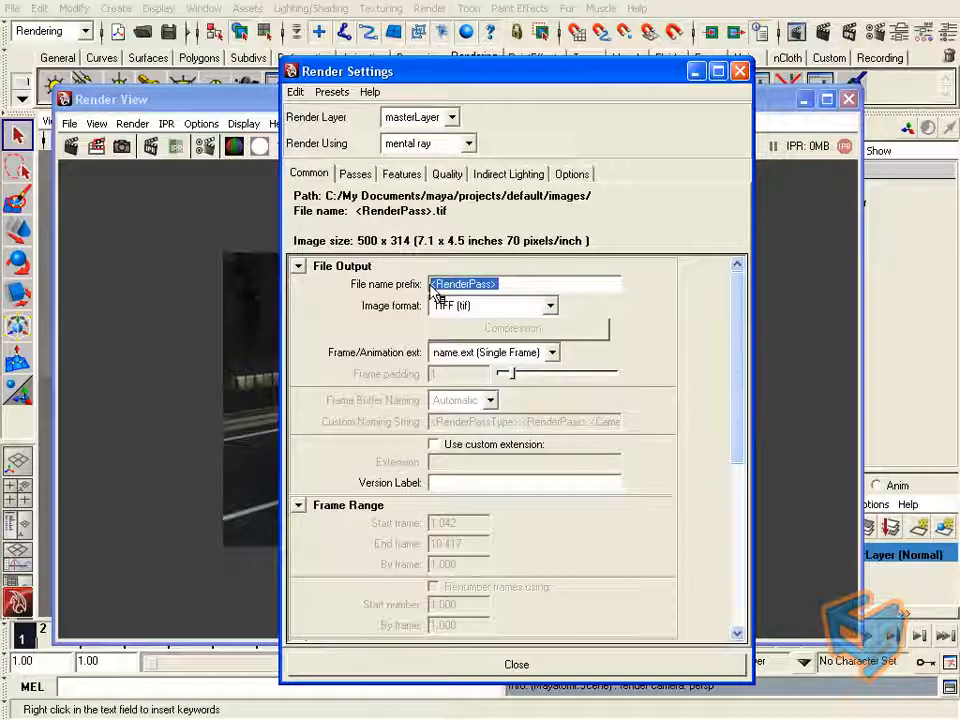
click(432, 290)
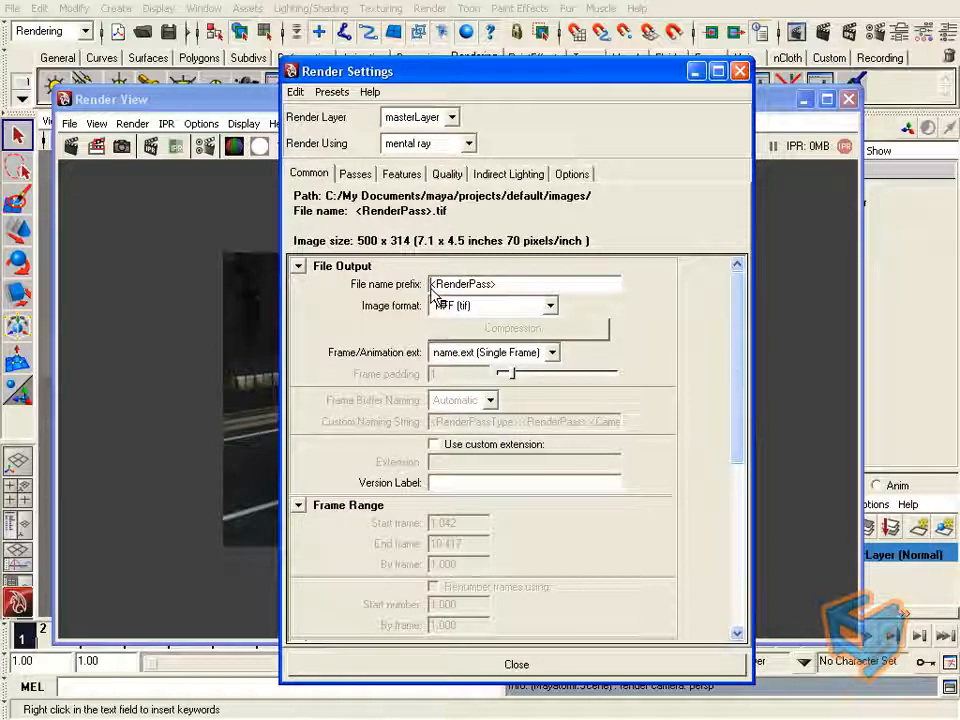
text(Ford_car_)
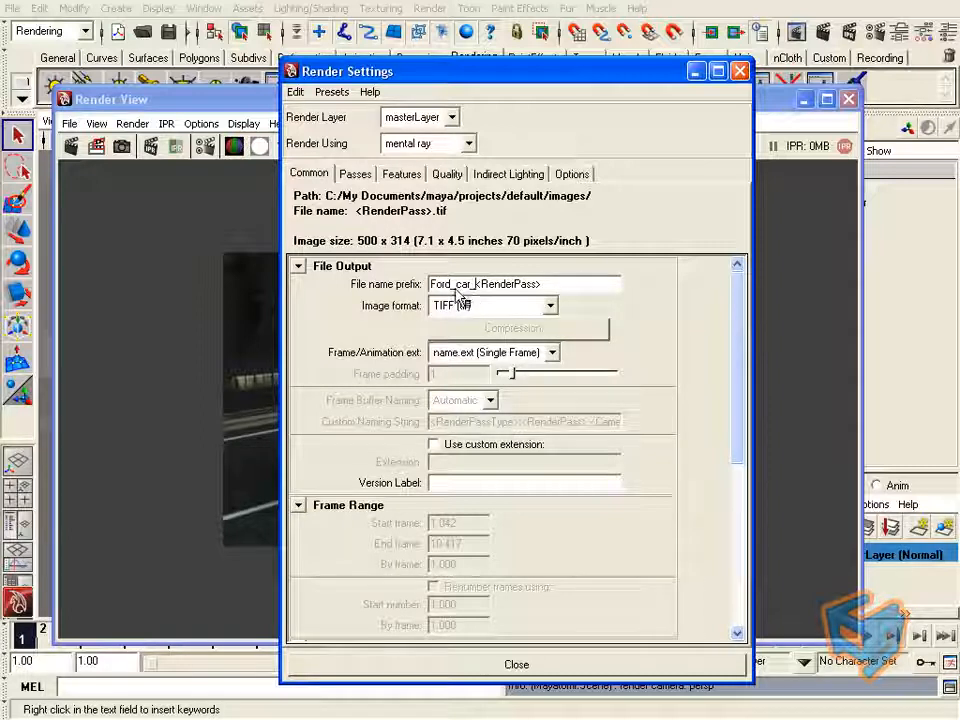
Step: Close the render settings and run a batch render of the scene
click(740, 72)
click(420, 10)
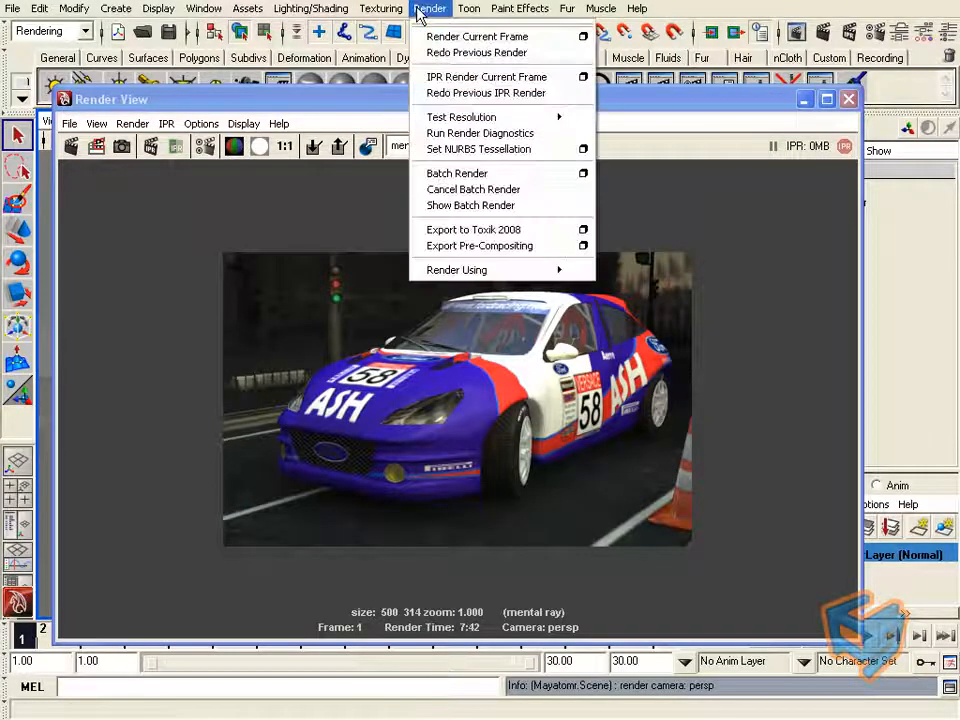
click(466, 176)
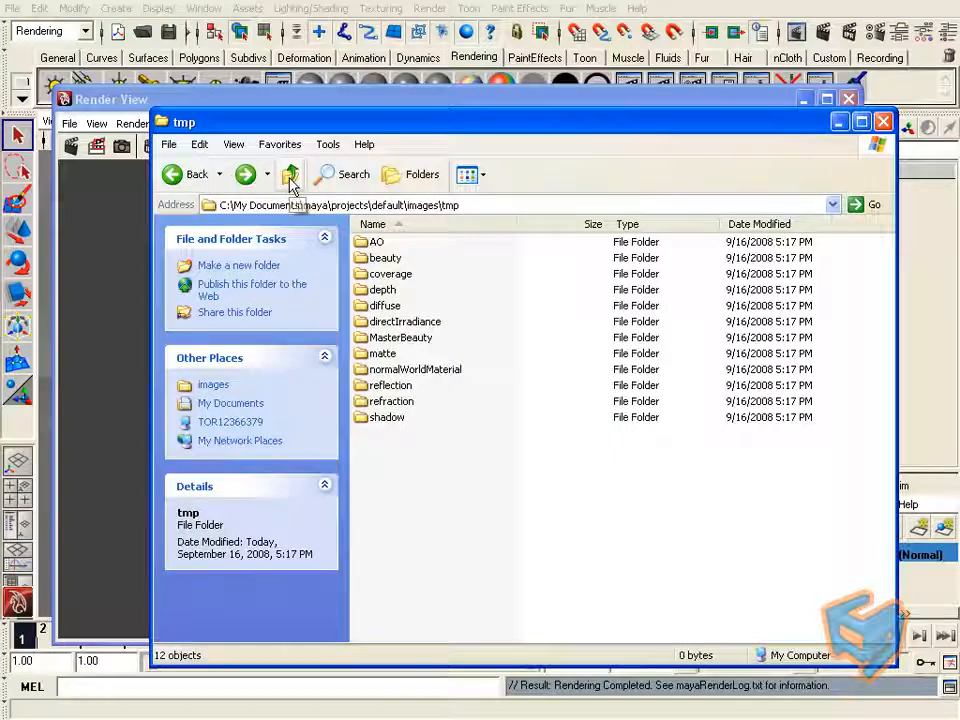
Step: In Windows Explorer, go up to the project's images folder, view Ford_car_AO.tif and move the viewer off the file list
click(291, 177)
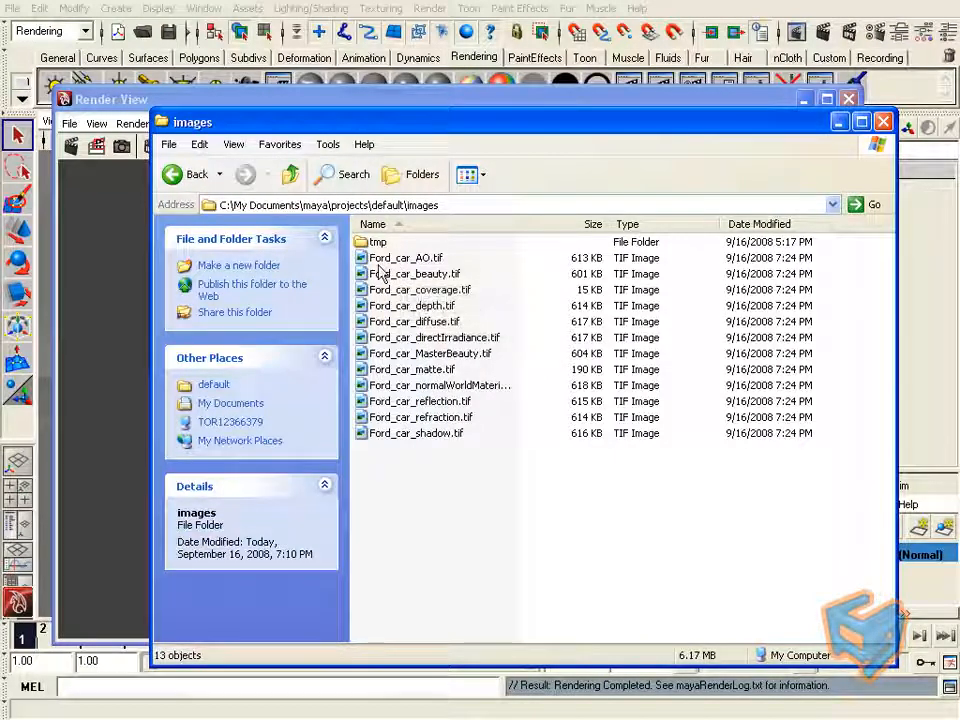
mouse_move(403, 276)
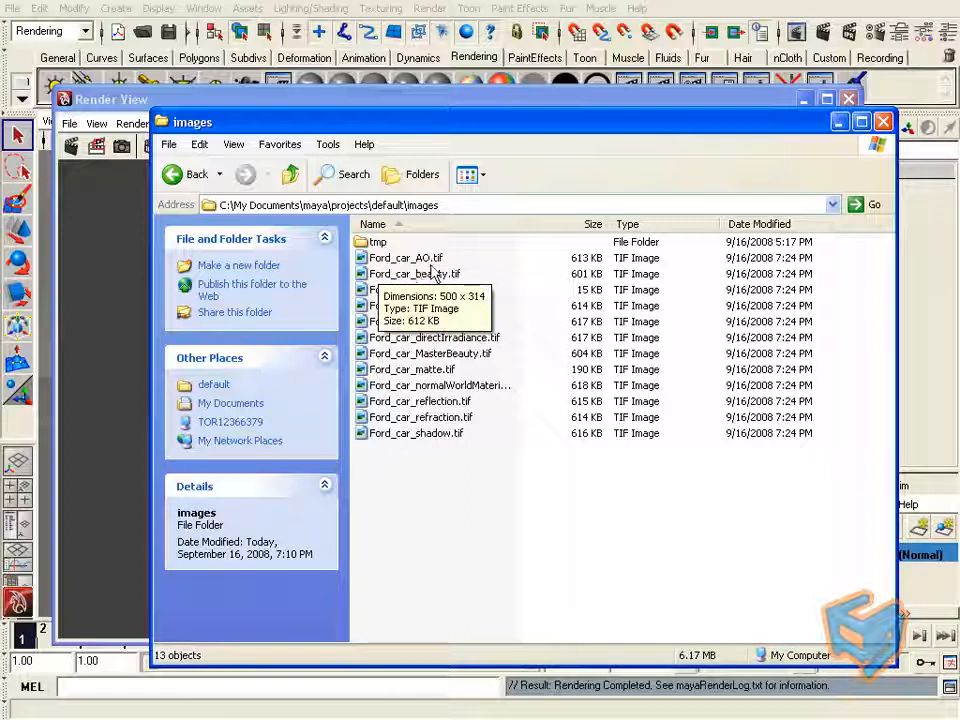
double_click(420, 258)
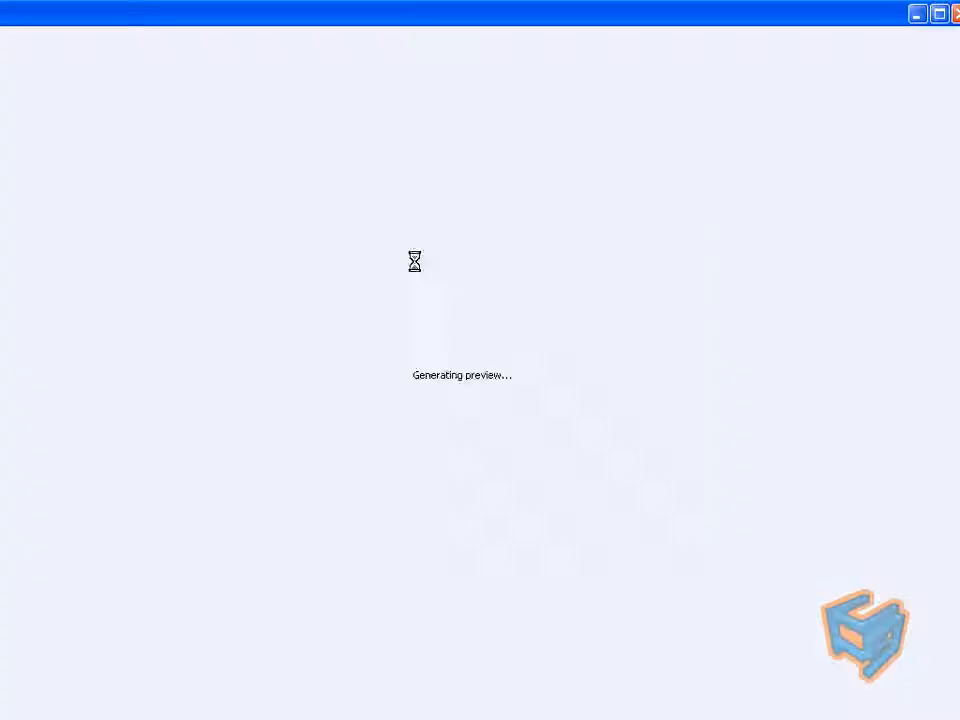
drag(838, 19, 763, 366)
Step: View the rendered passes Ford_car_coverage.tif and Ford_car_depth.tif, keeping the viewer clear of the file list
double_click(446, 293)
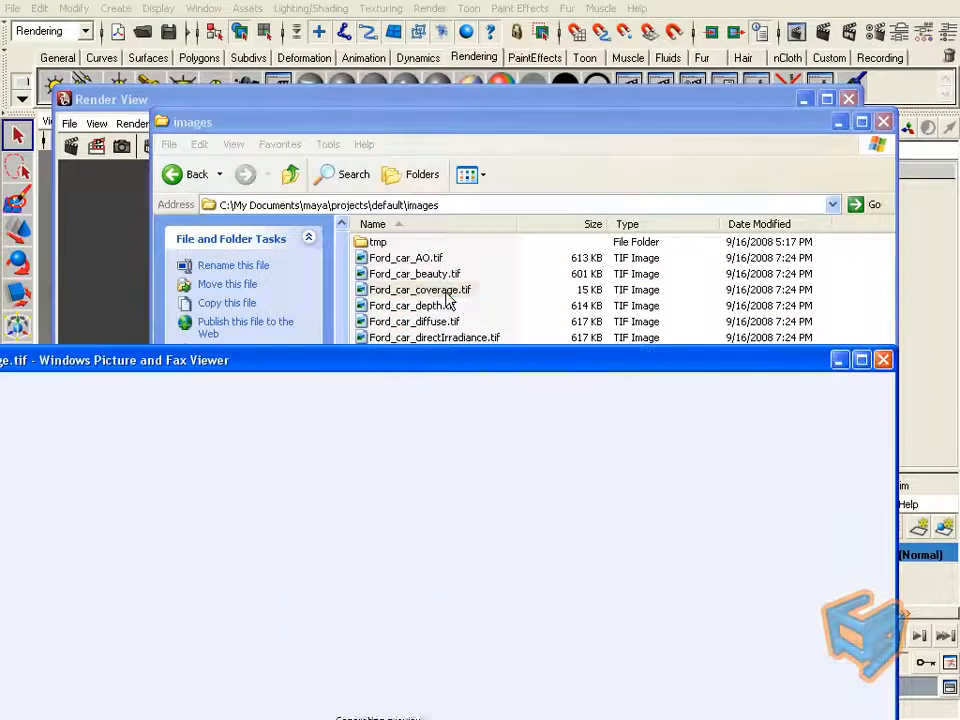
drag(467, 360, 509, 416)
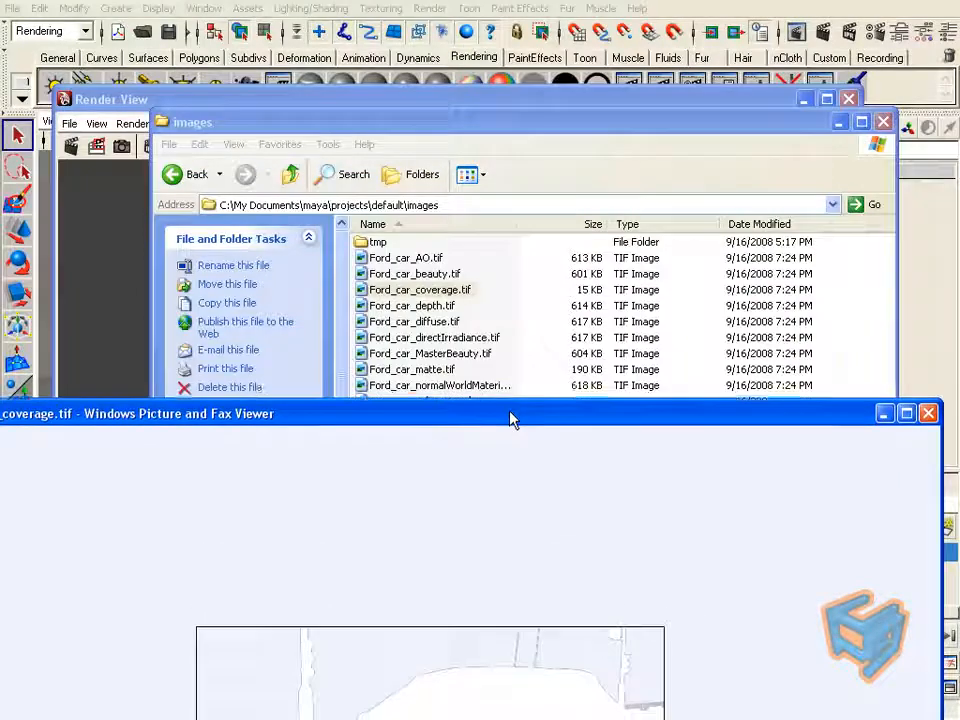
double_click(414, 305)
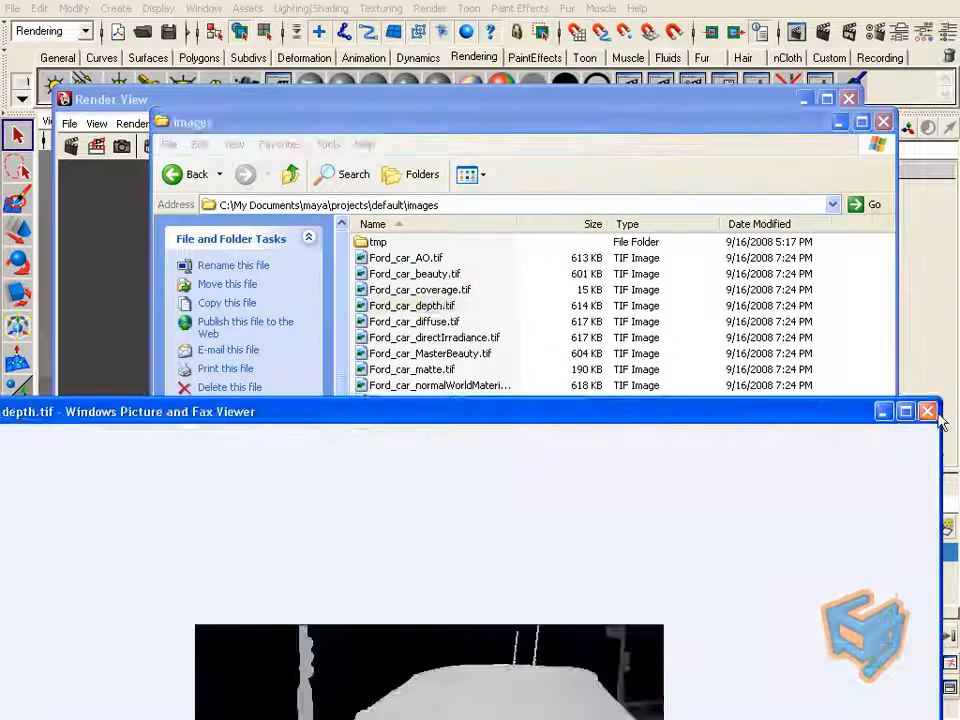
Step: Resize and place the picture viewer beside the file names and view Ford_car_directIrradiance.tif
drag(940, 399, 697, 421)
drag(520, 435, 810, 156)
click(490, 341)
double_click(490, 341)
drag(521, 337, 481, 337)
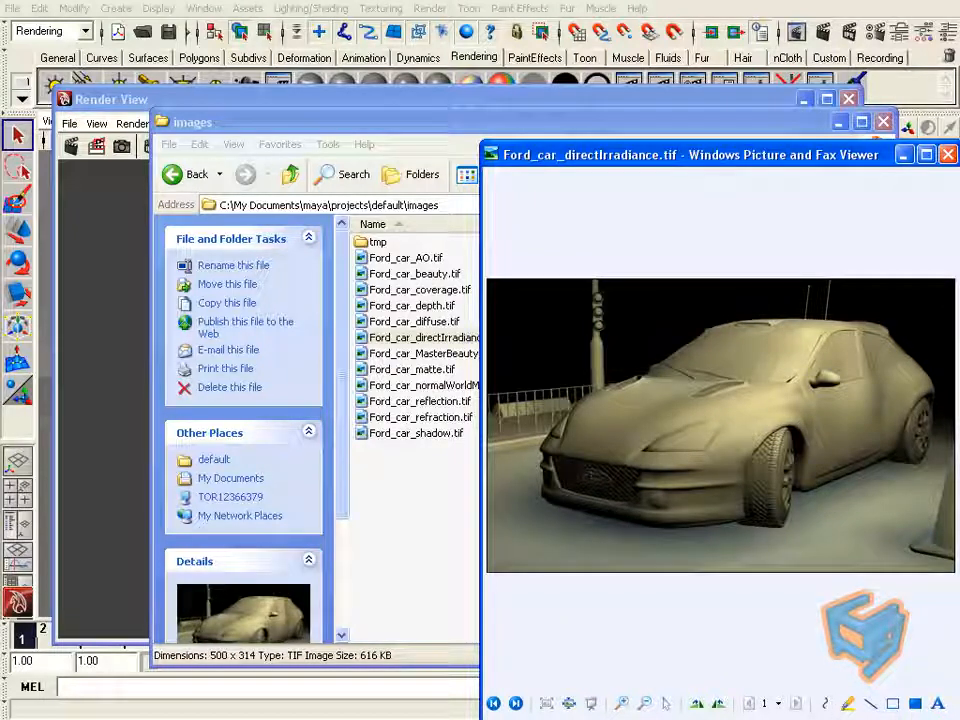
Step: View the rendered passes Ford_car_reflection.tif, Ford_car_refraction.tif and Ford_car_shadow.tif
click(400, 415)
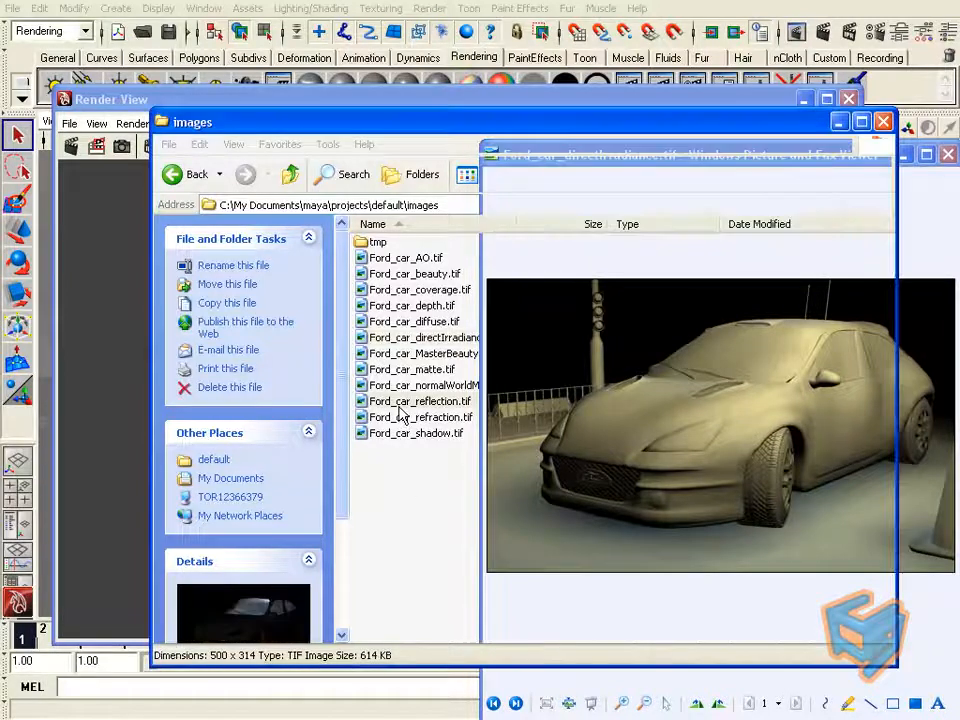
double_click(400, 405)
double_click(420, 418)
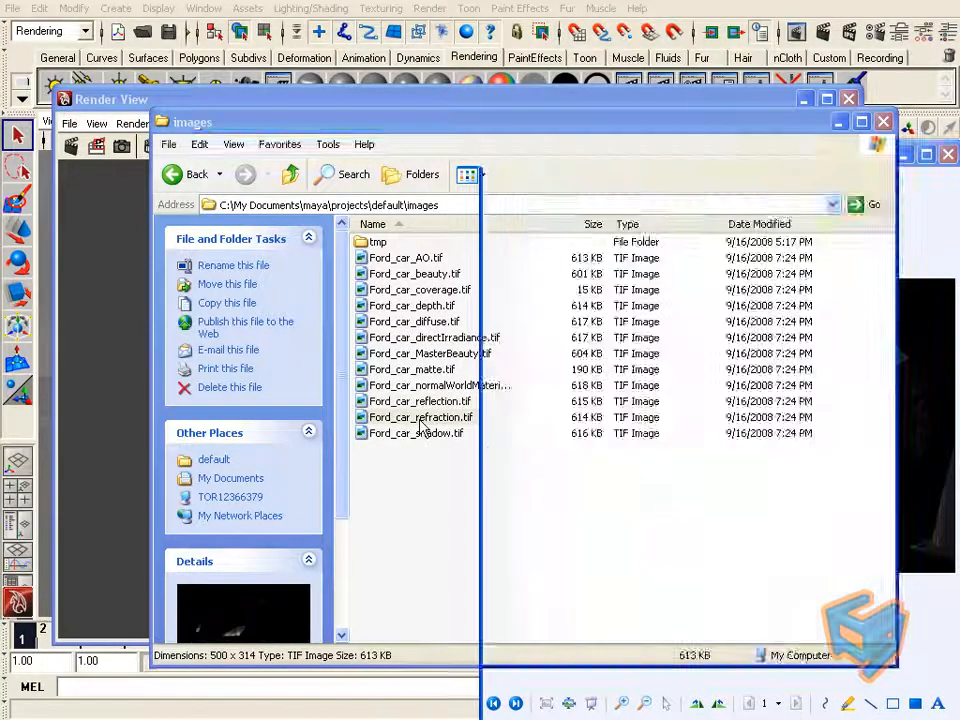
double_click(422, 436)
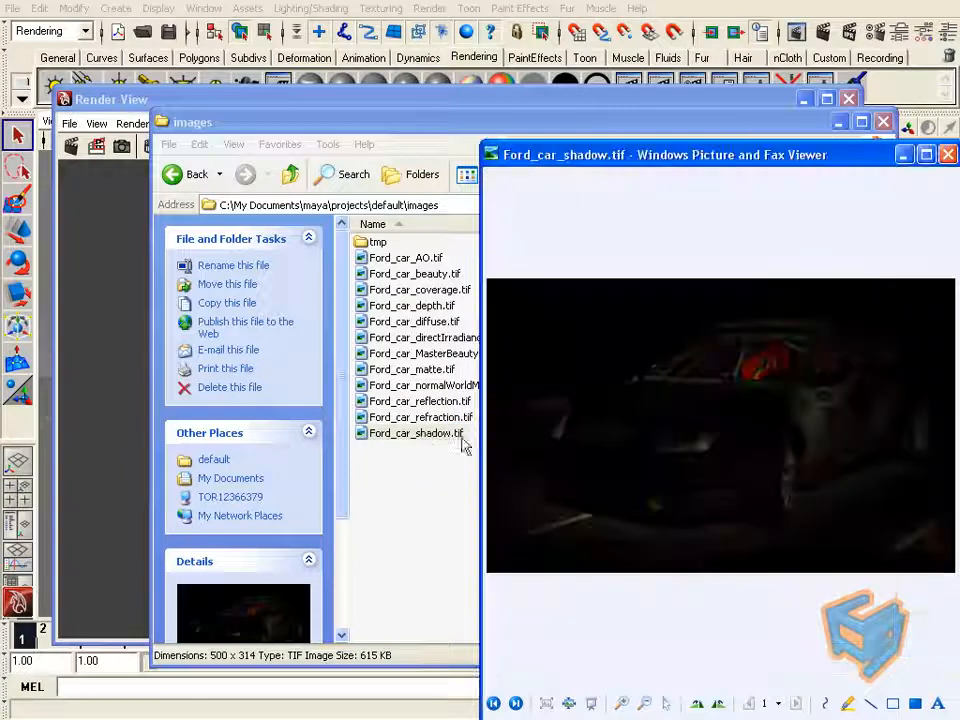
Step: Close the Ford_car_shadow.tif viewer and the Render View, and minimize the images folder
drag(687, 164, 557, 212)
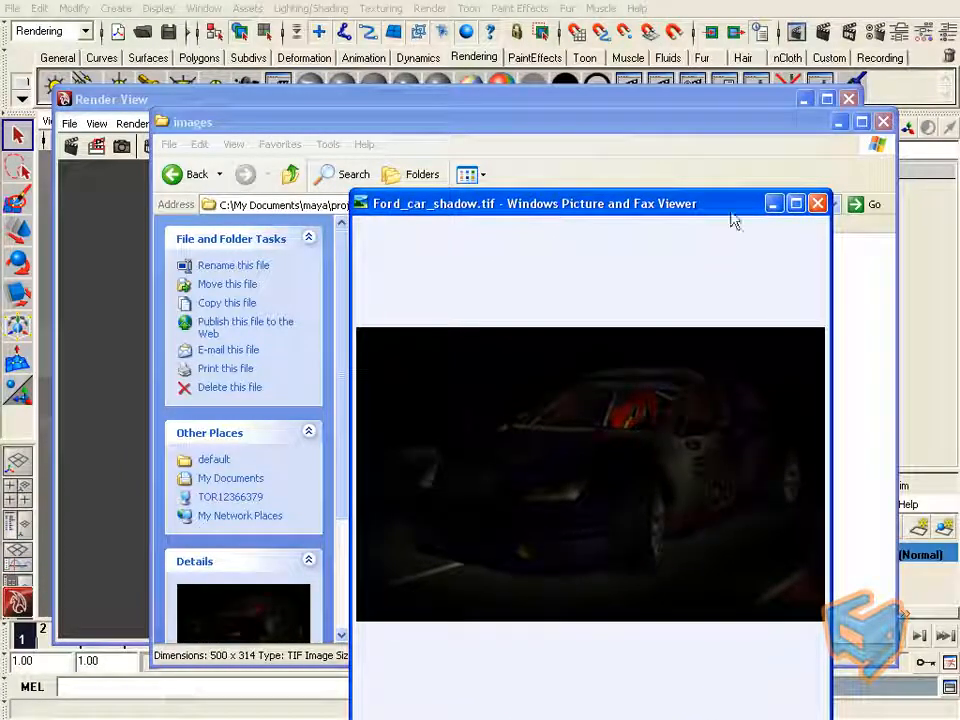
click(818, 206)
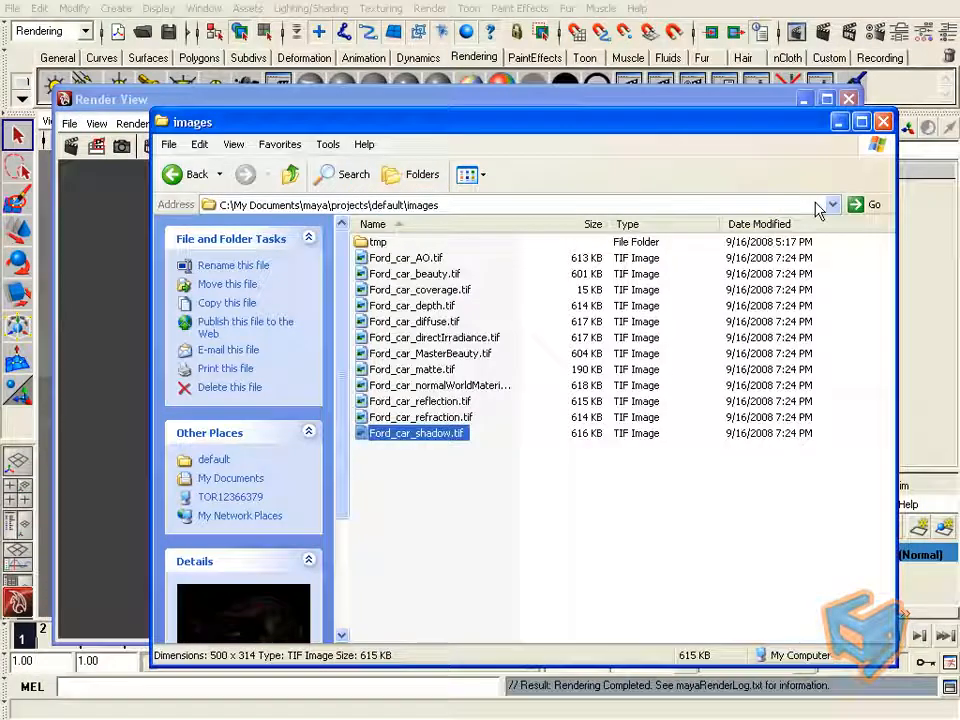
click(838, 122)
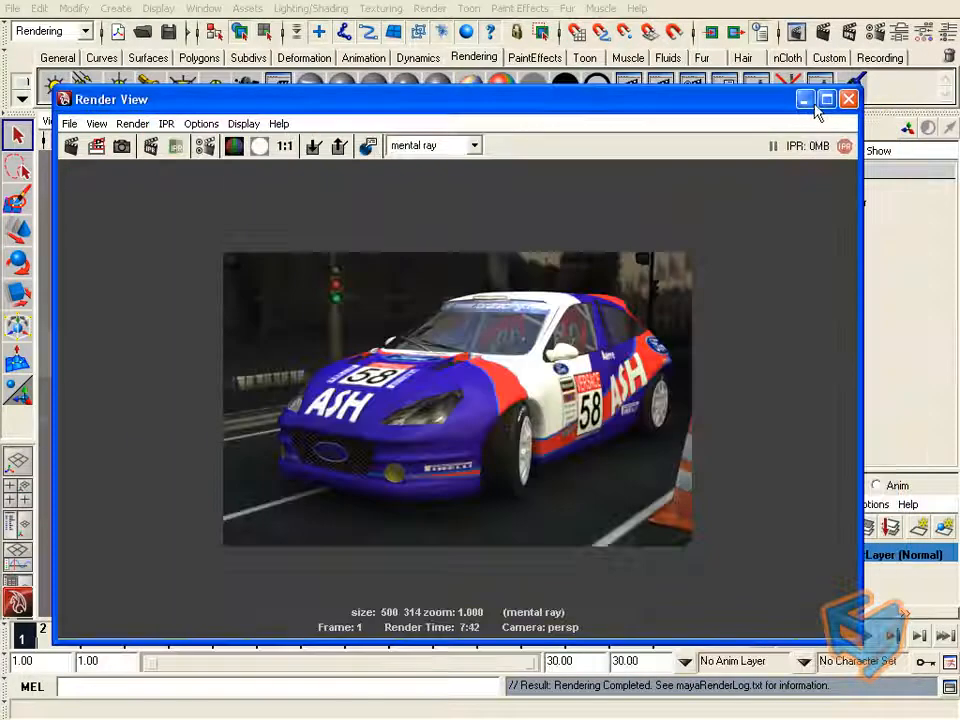
click(849, 101)
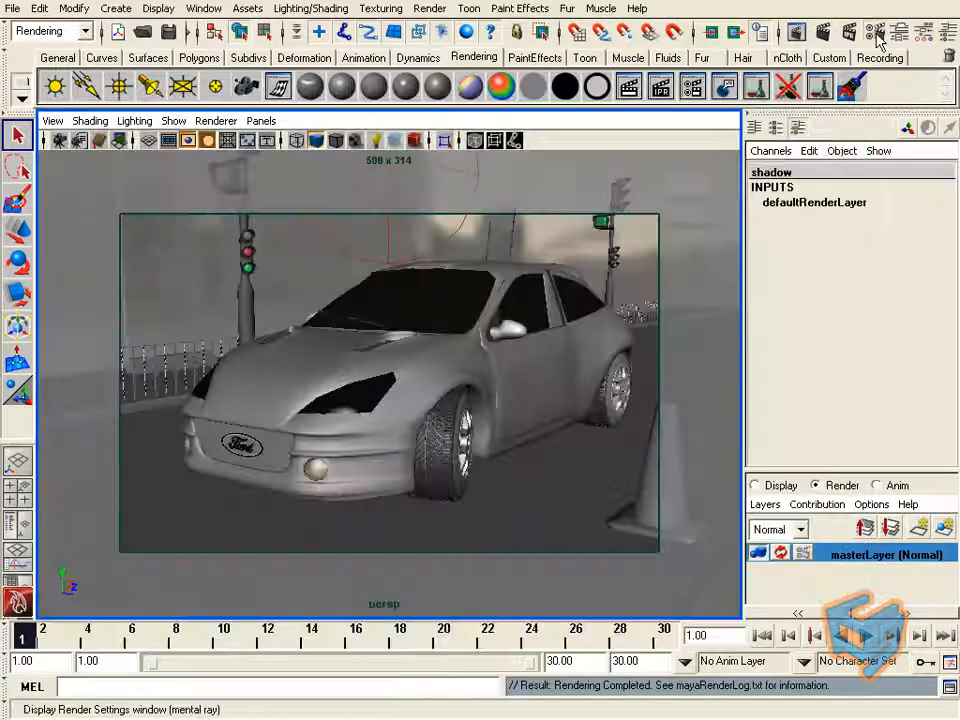
Step: Open the masterLayer's pass settings in the Render Settings and inspect the beauty pass's attributes and available pass types
click(657, 33)
click(353, 173)
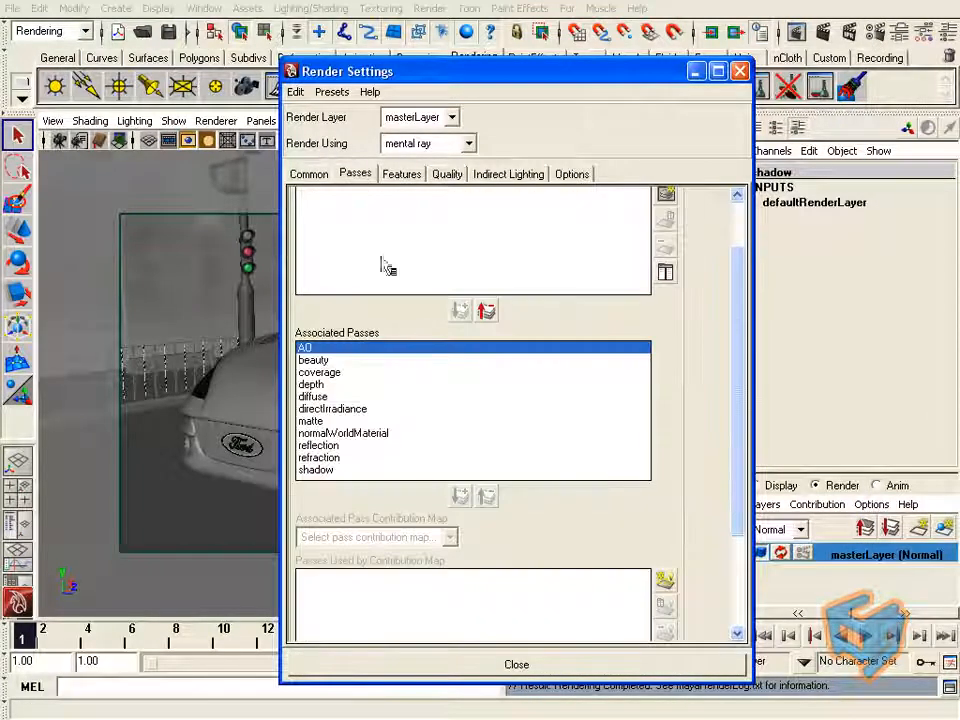
drag(555, 71, 393, 69)
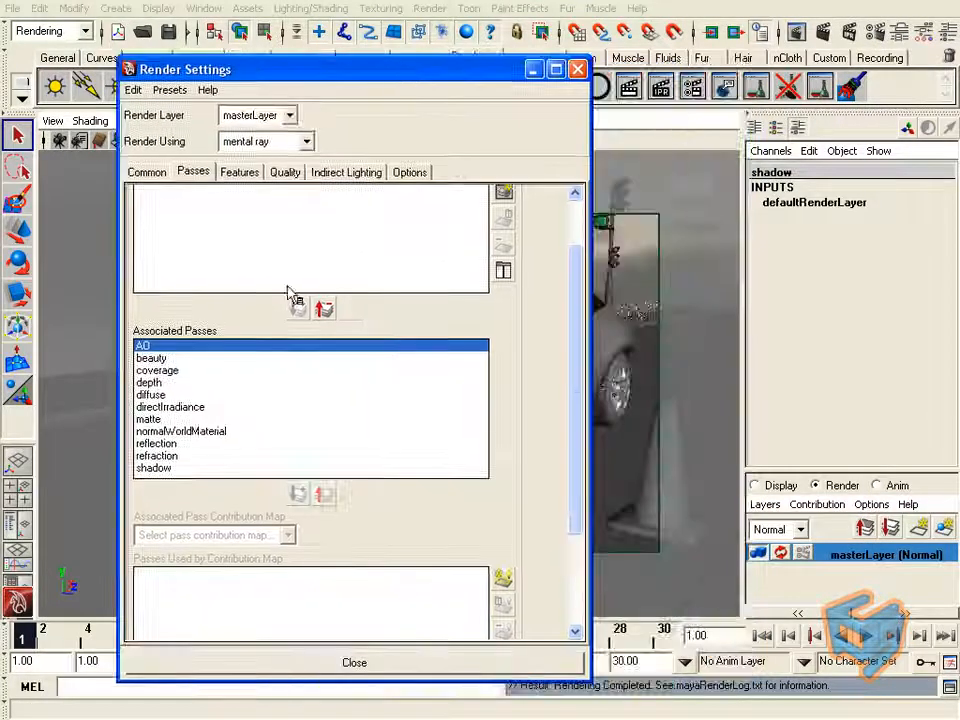
click(166, 359)
double_click(255, 368)
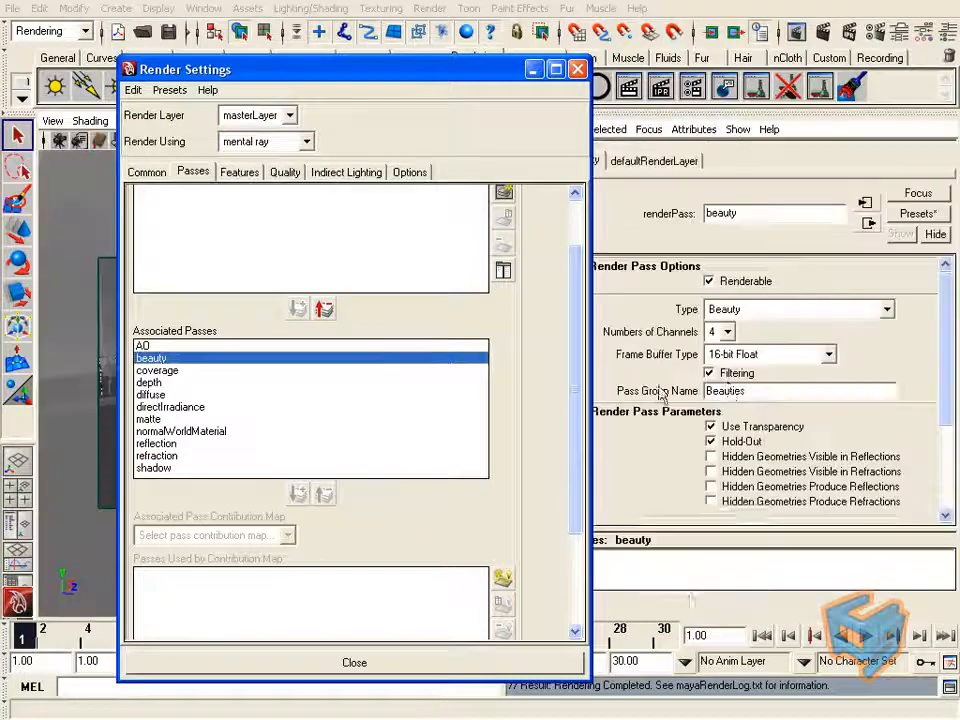
drag(443, 79, 392, 70)
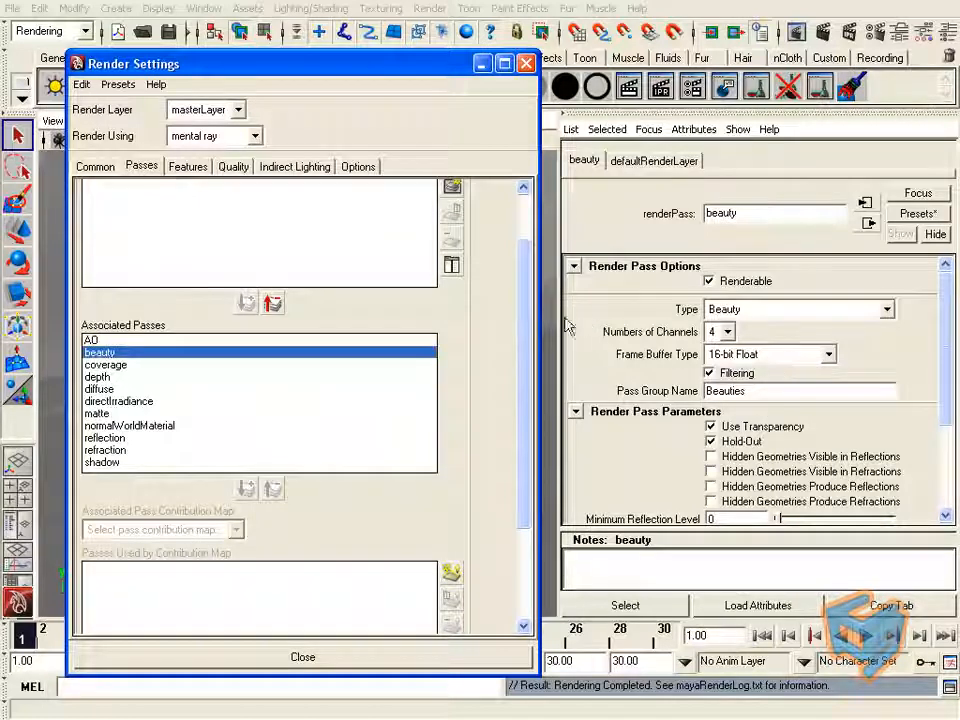
click(829, 310)
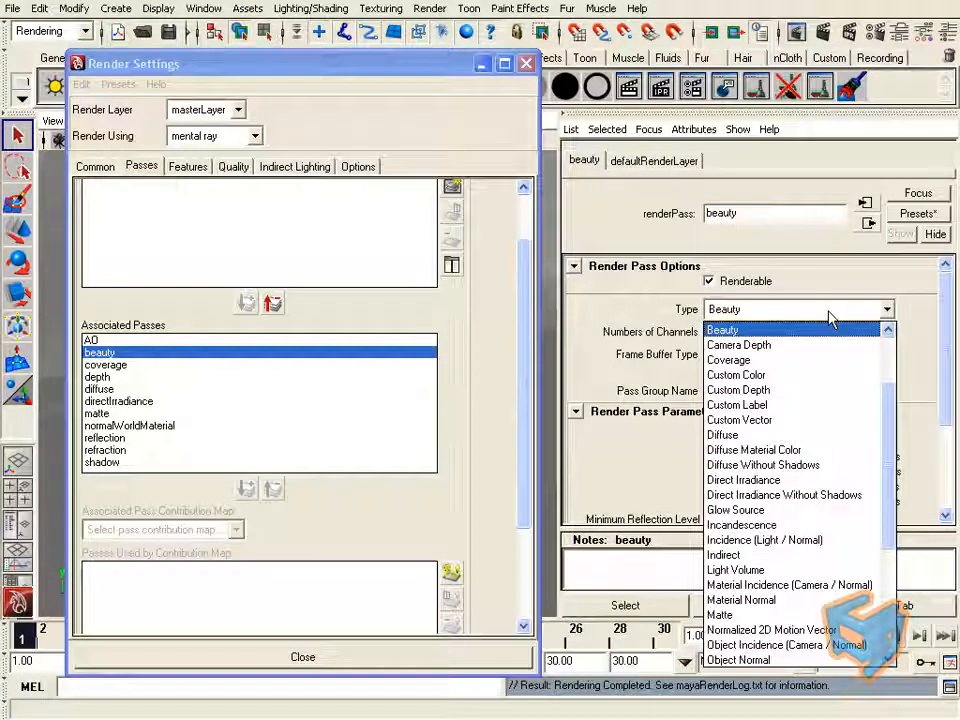
click(437, 59)
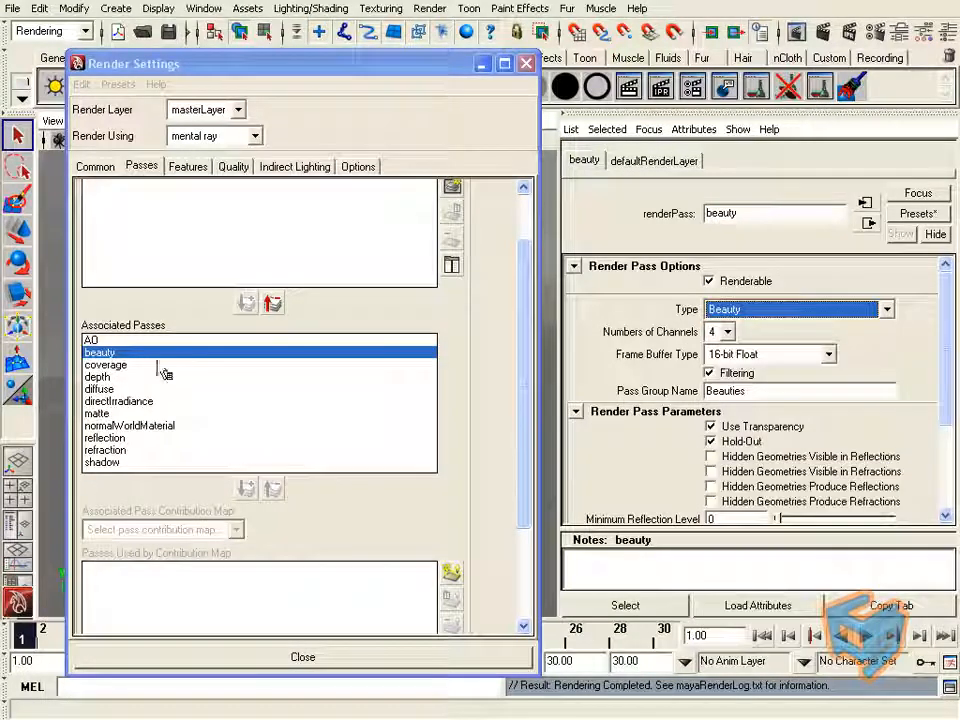
Step: Compare the attributes of the associated AO and beauty passes
click(128, 341)
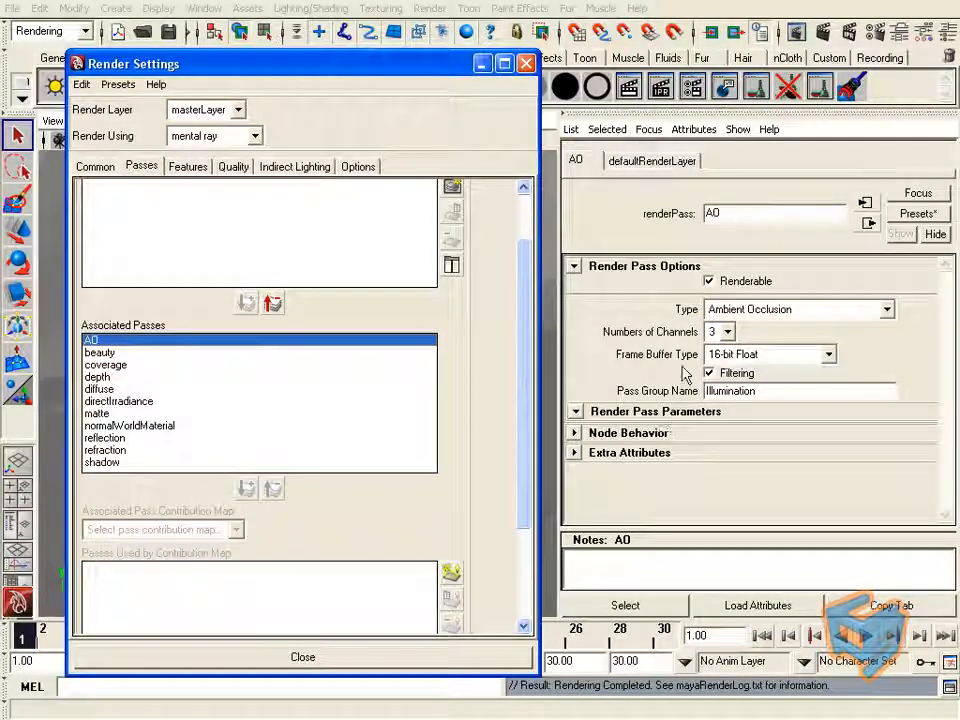
click(102, 353)
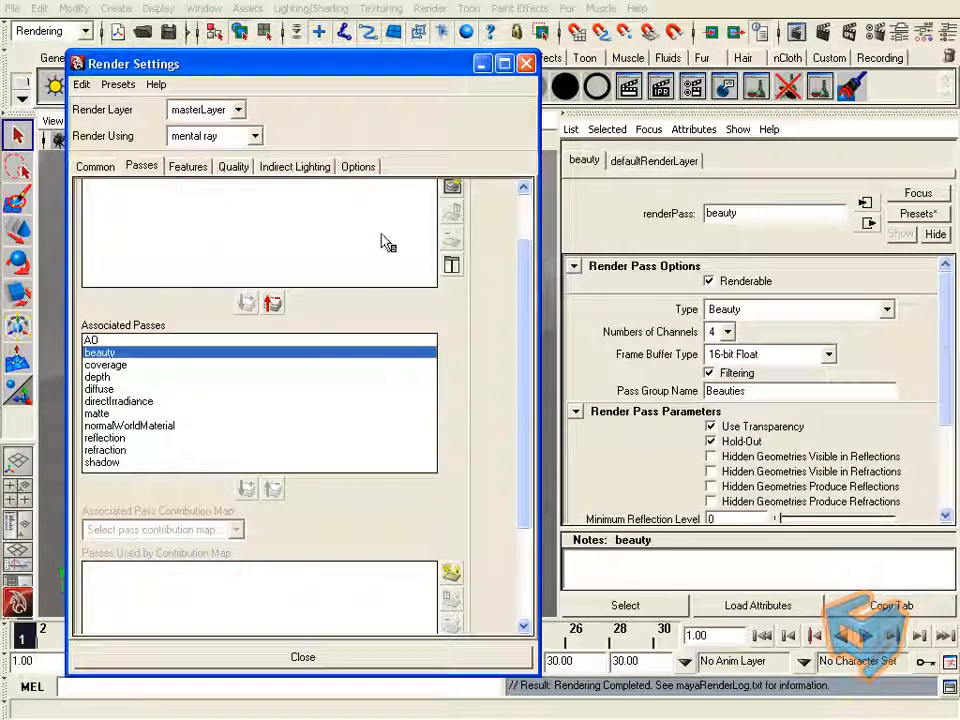
click(156, 342)
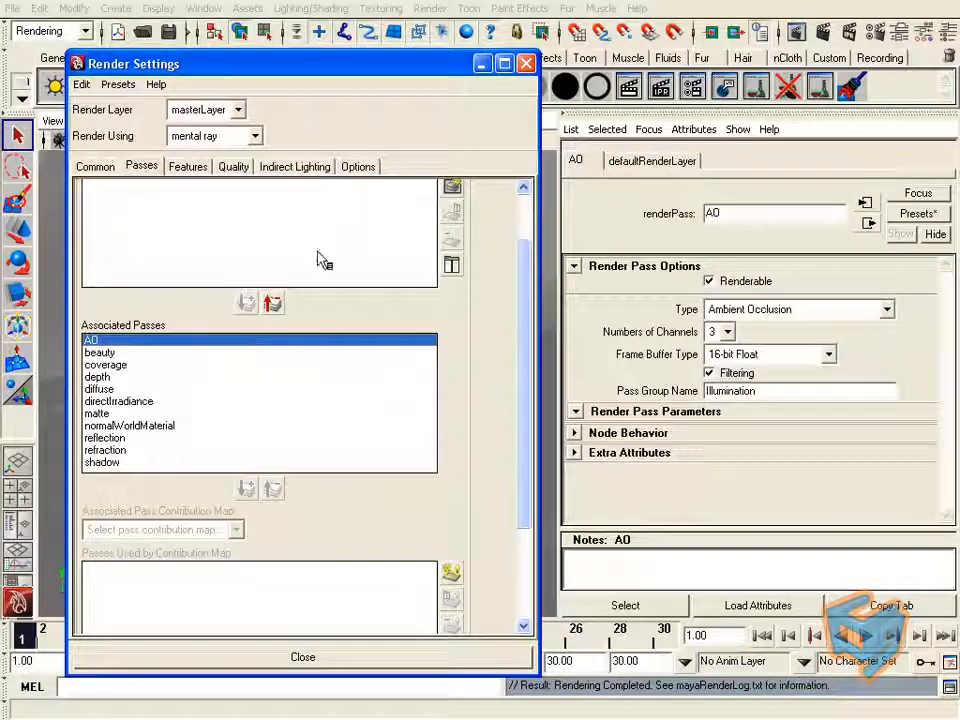
Step: Examine the Ambient Occlusion rays in the indirect lighting settings, return to the passes and close the Render Settings
click(295, 166)
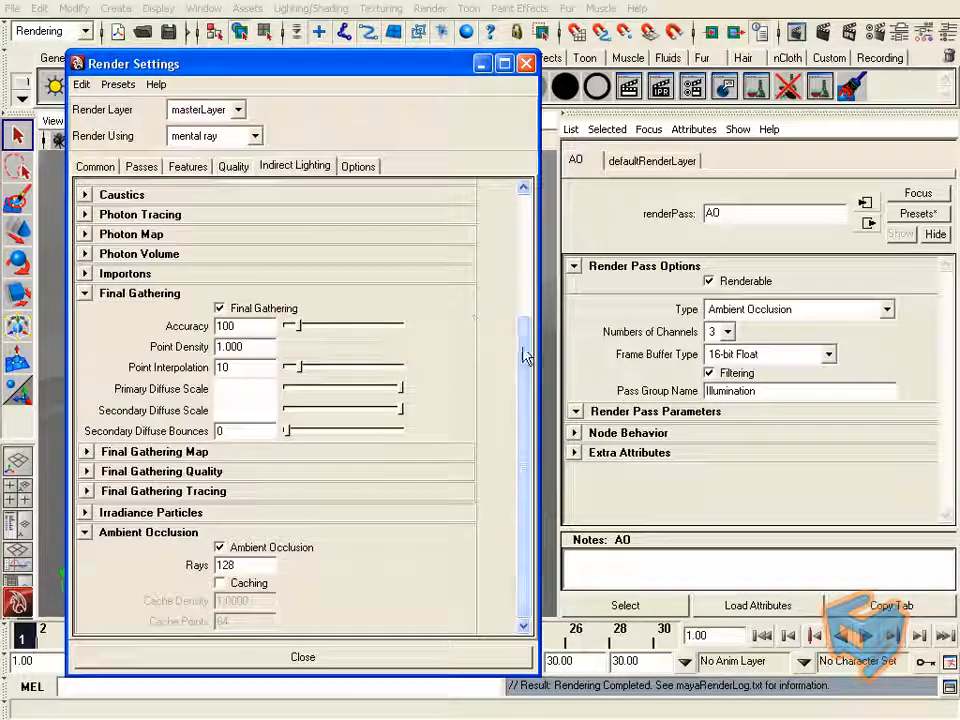
double_click(238, 565)
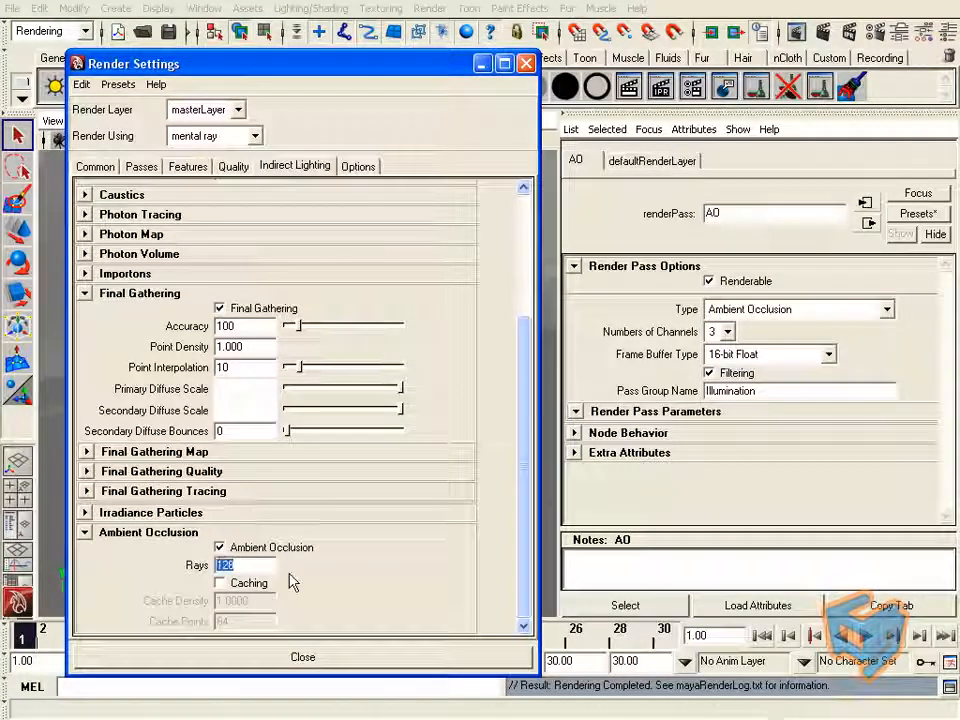
click(141, 168)
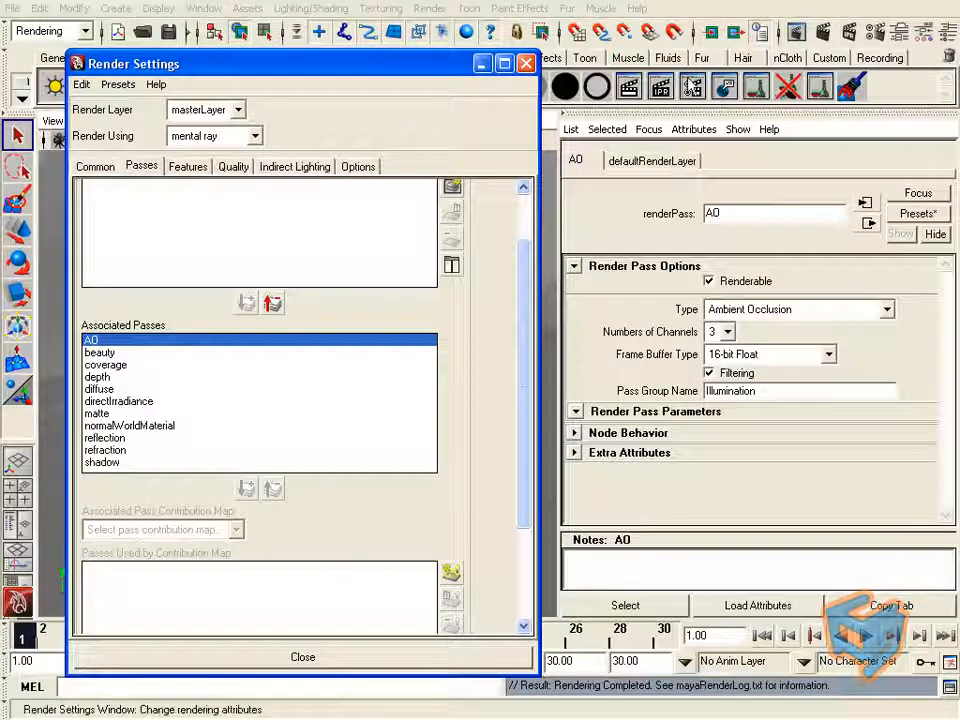
click(527, 66)
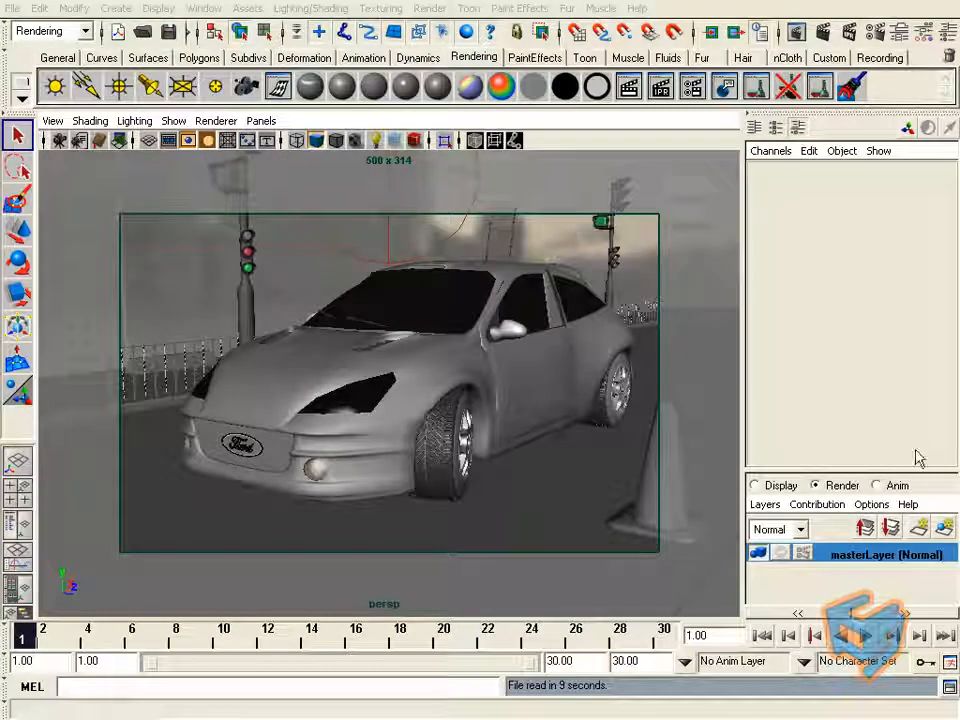
Step: Reopen the Render Settings and review the keywords available for the file name prefix and the list of associated passes
click(884, 34)
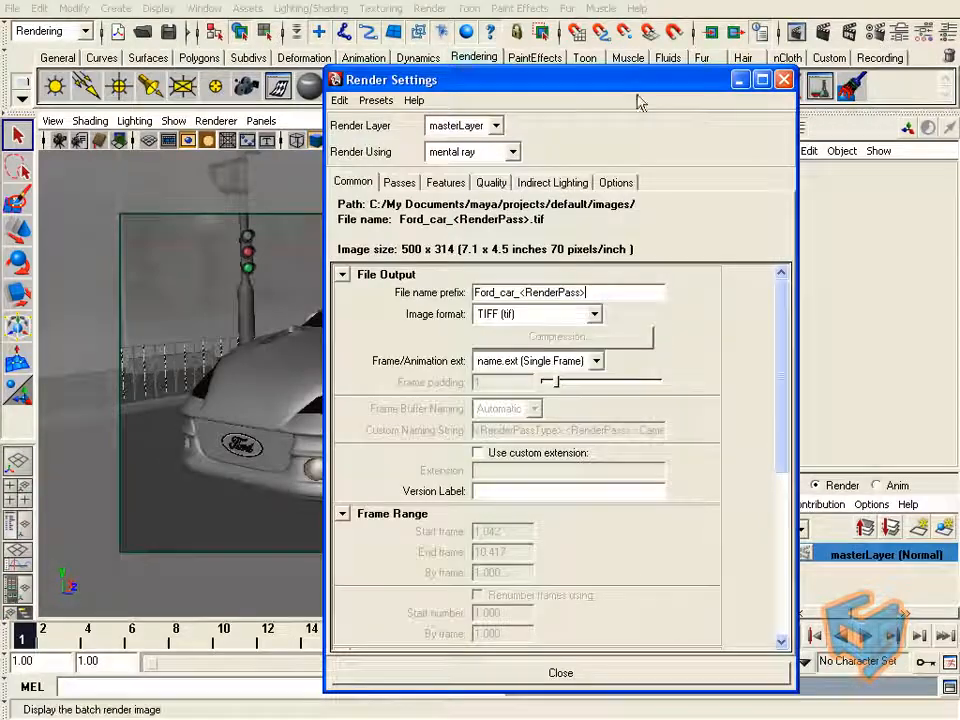
drag(622, 90, 646, 90)
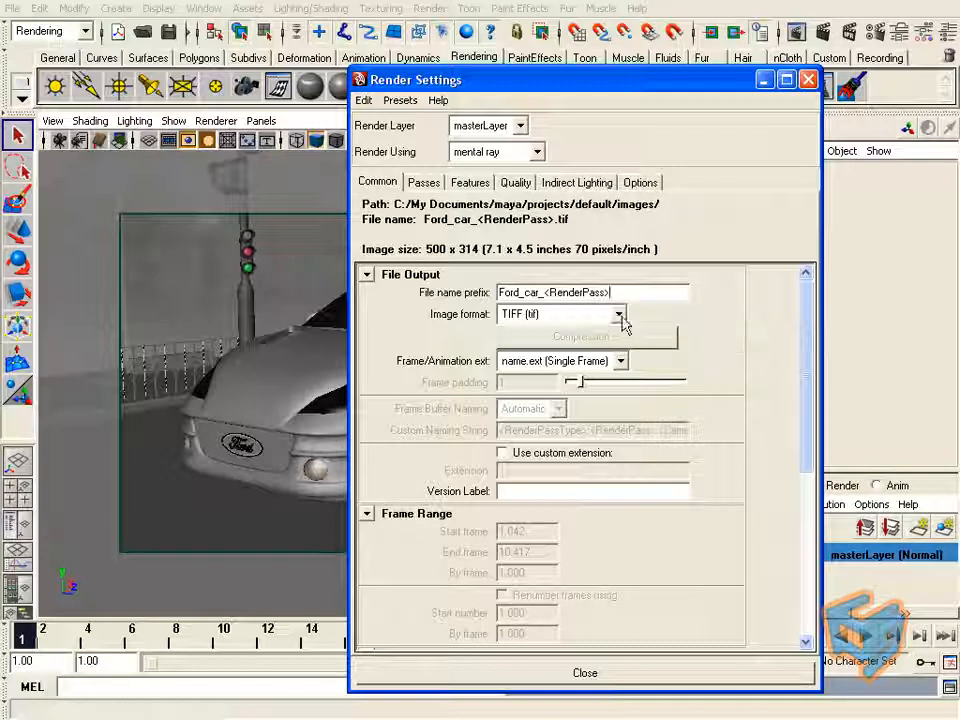
right_click(624, 294)
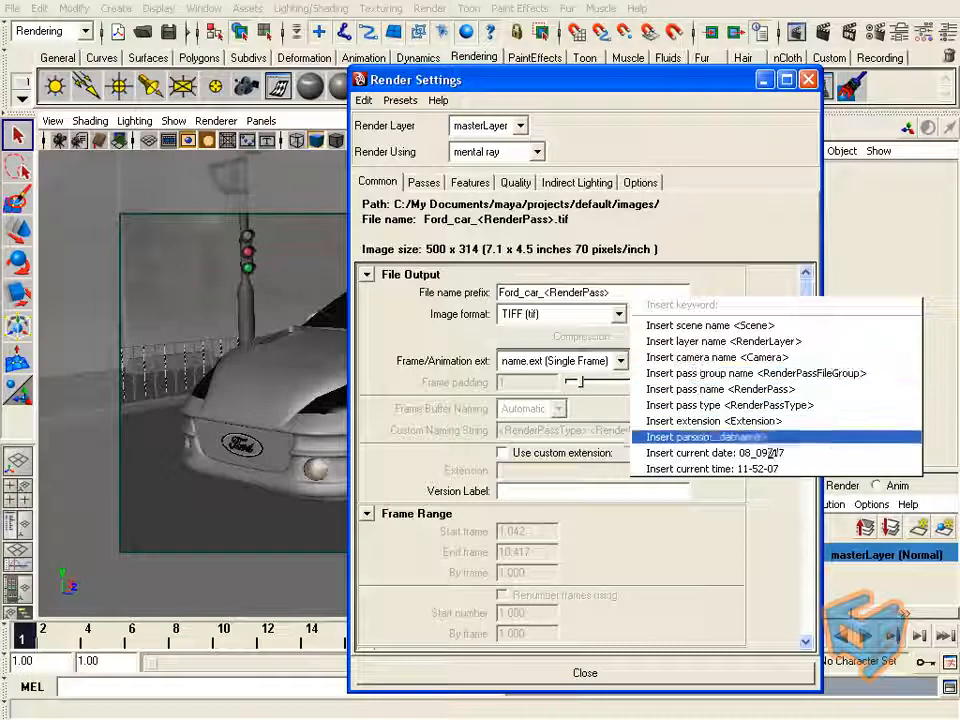
click(781, 494)
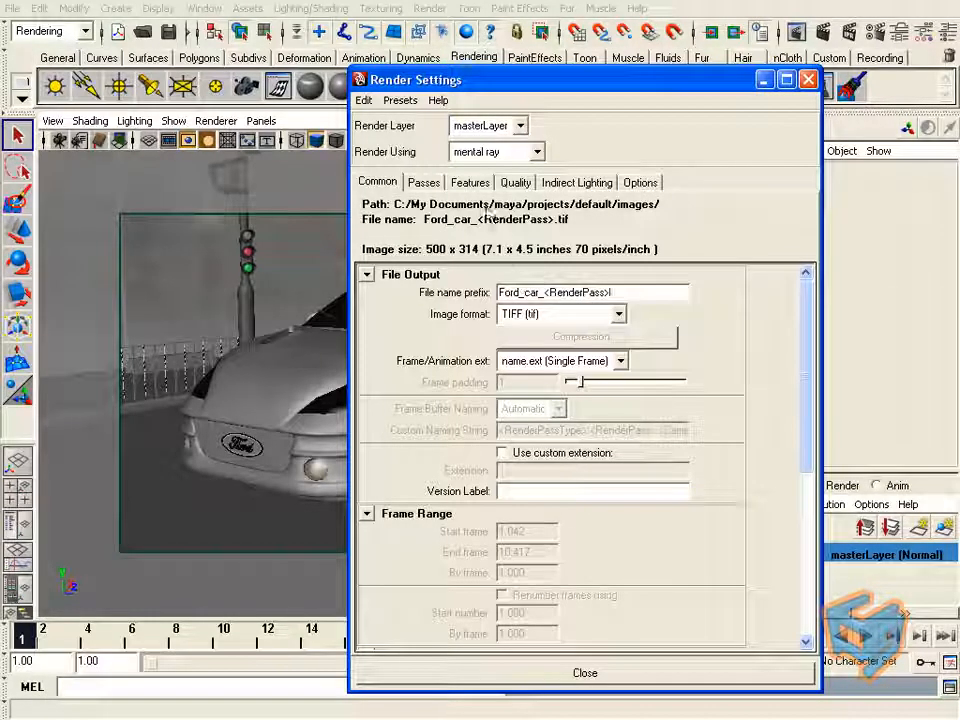
click(423, 183)
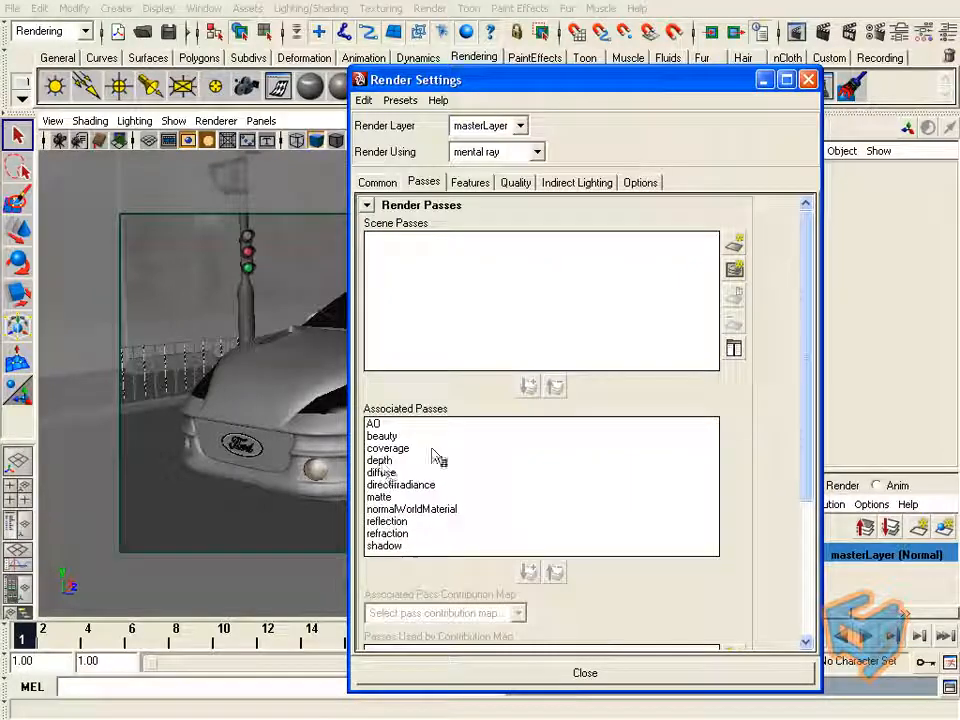
click(378, 183)
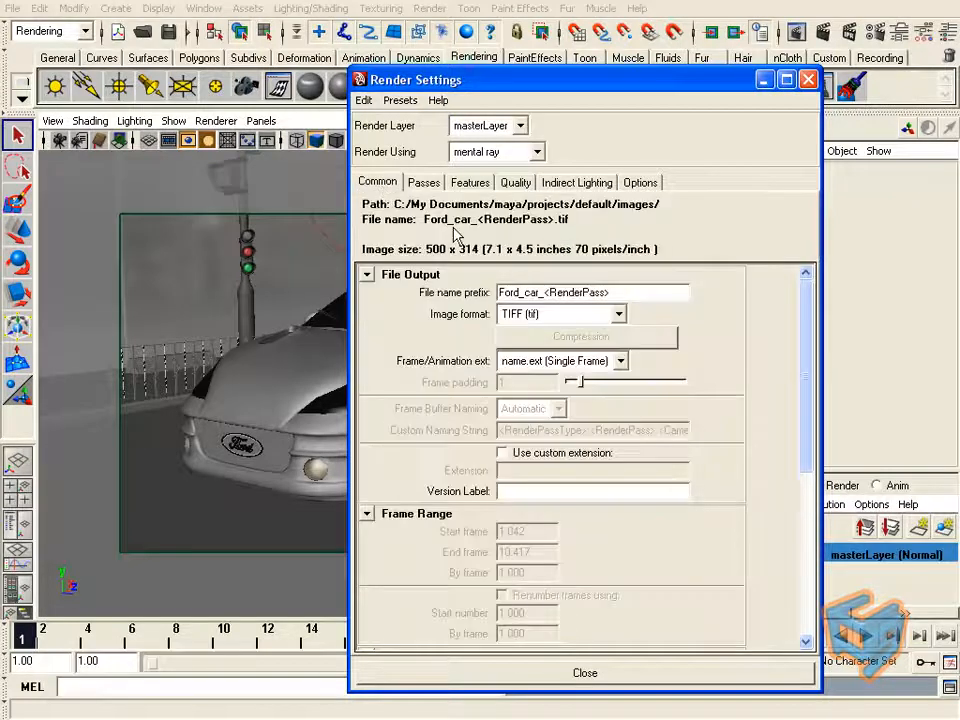
Step: Set the image format to OpenEXR (exr) with Custom frame buffer naming and view the naming string's keywords
click(618, 314)
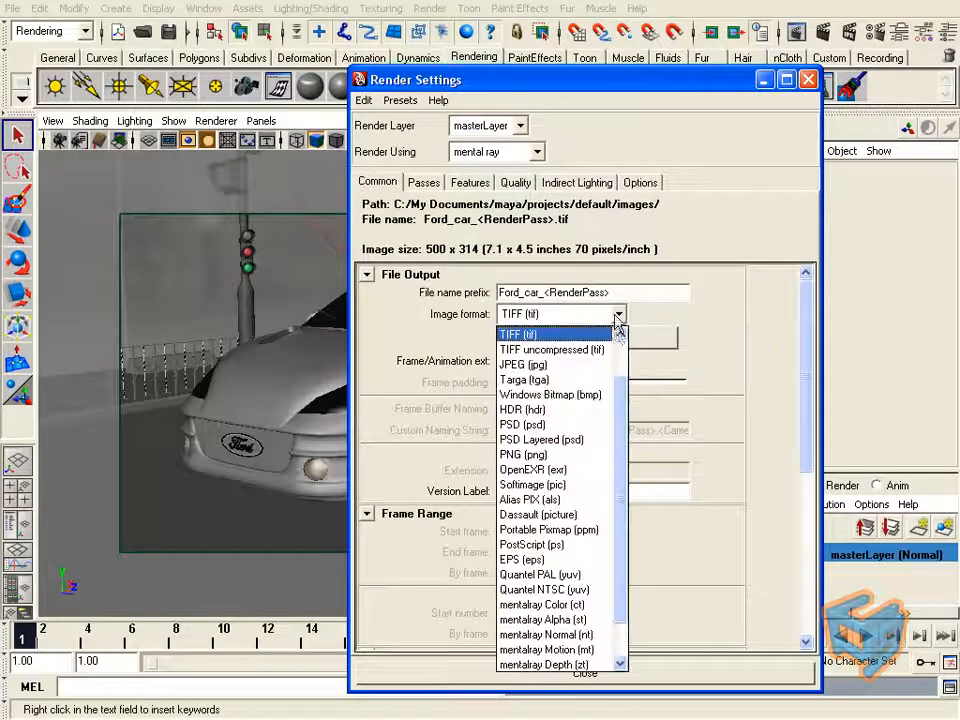
click(585, 470)
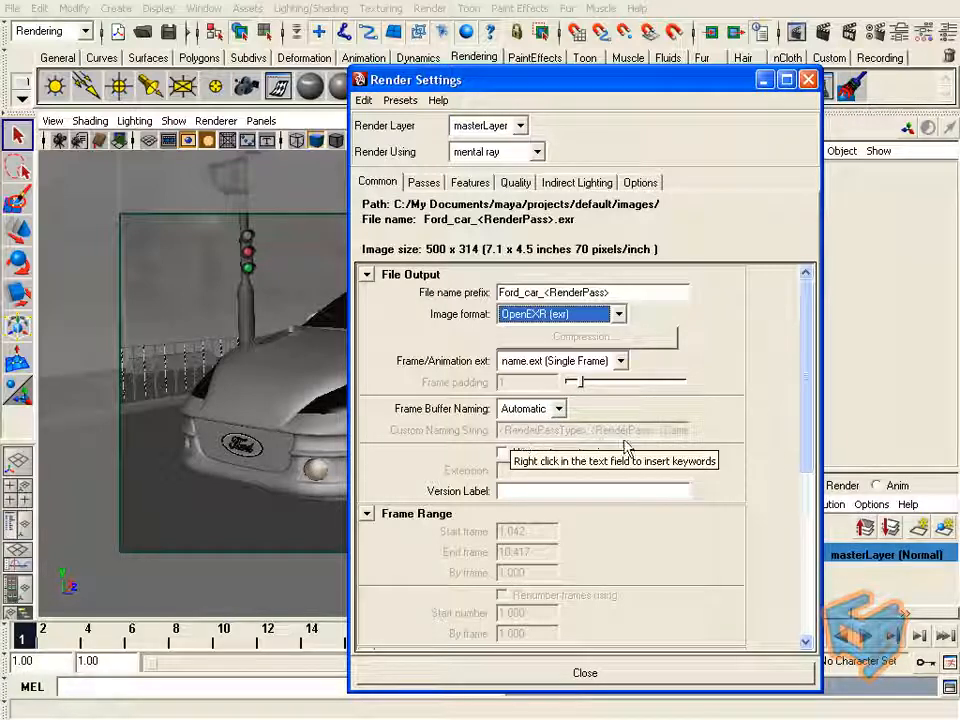
click(559, 410)
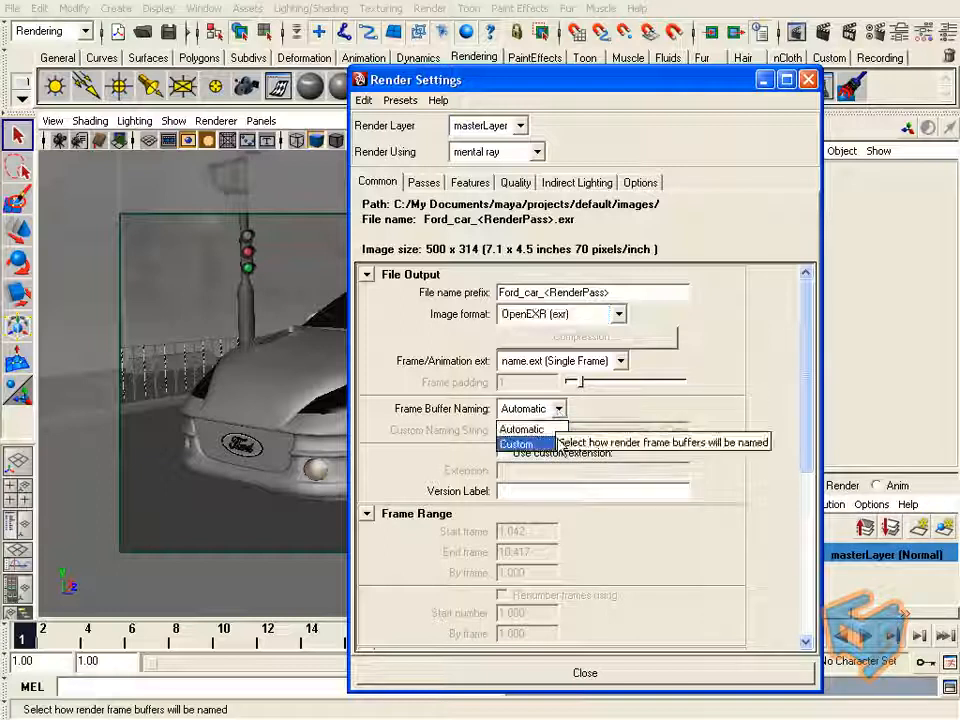
click(552, 443)
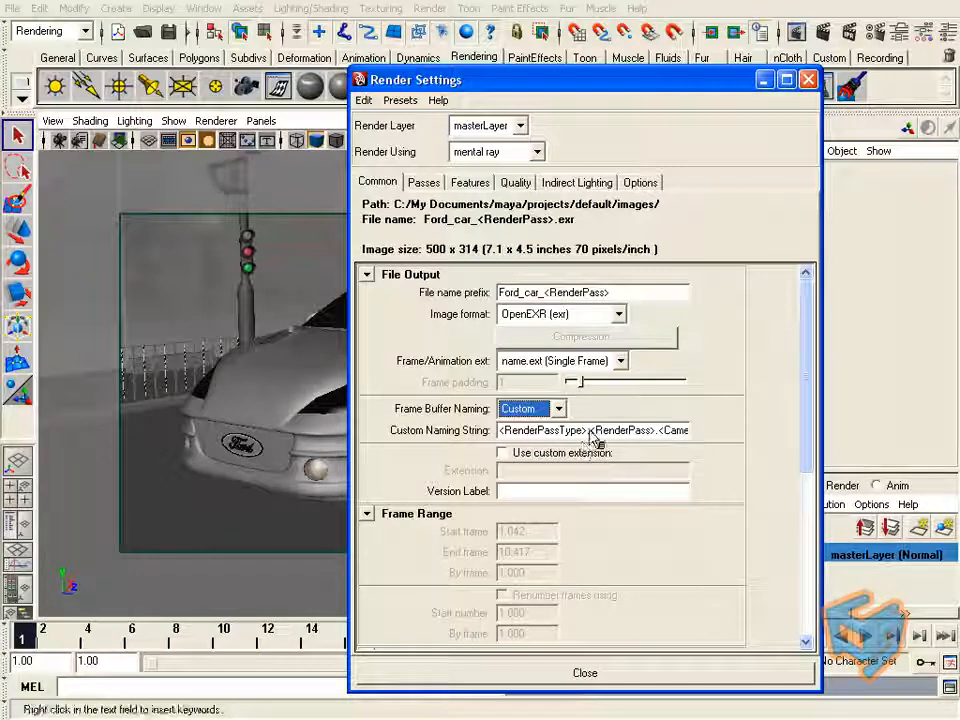
right_click(584, 434)
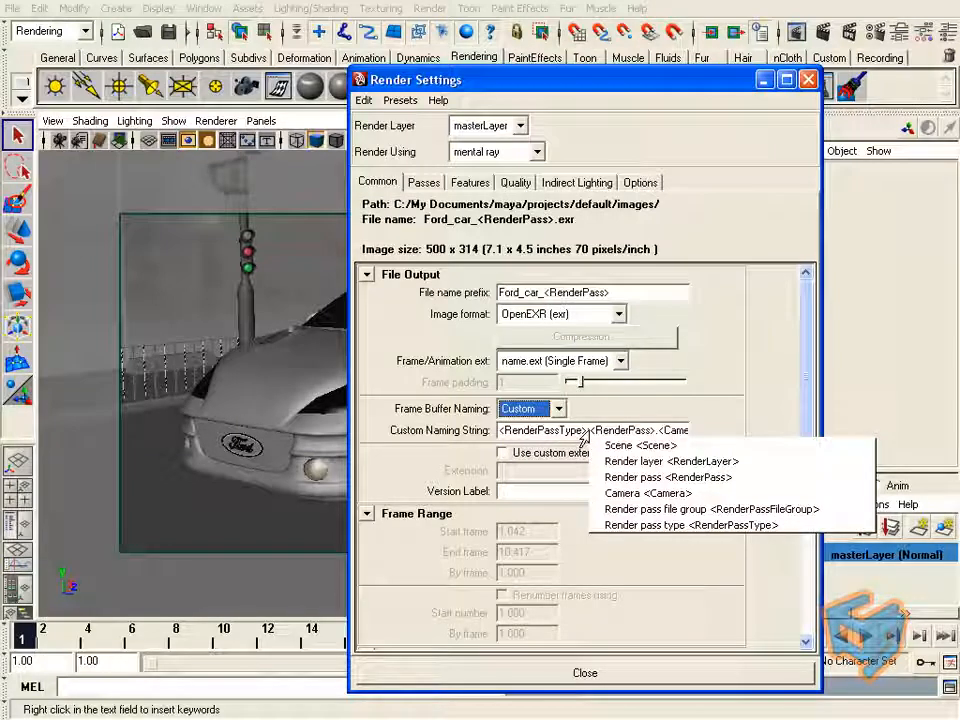
click(585, 437)
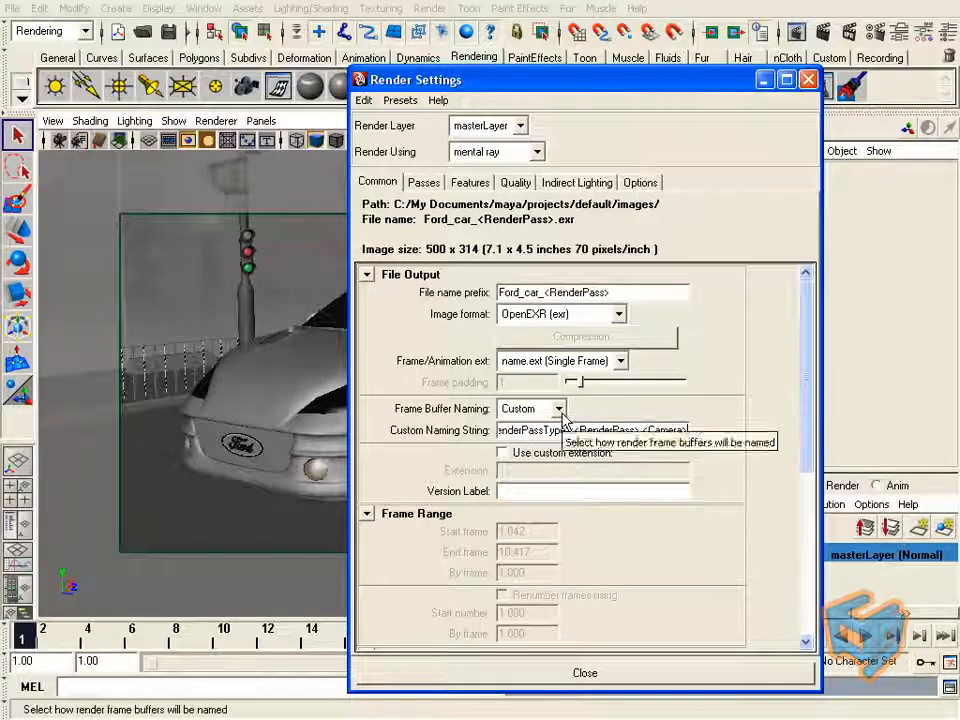
Step: Set the image format to JPEG (jpg)
click(617, 314)
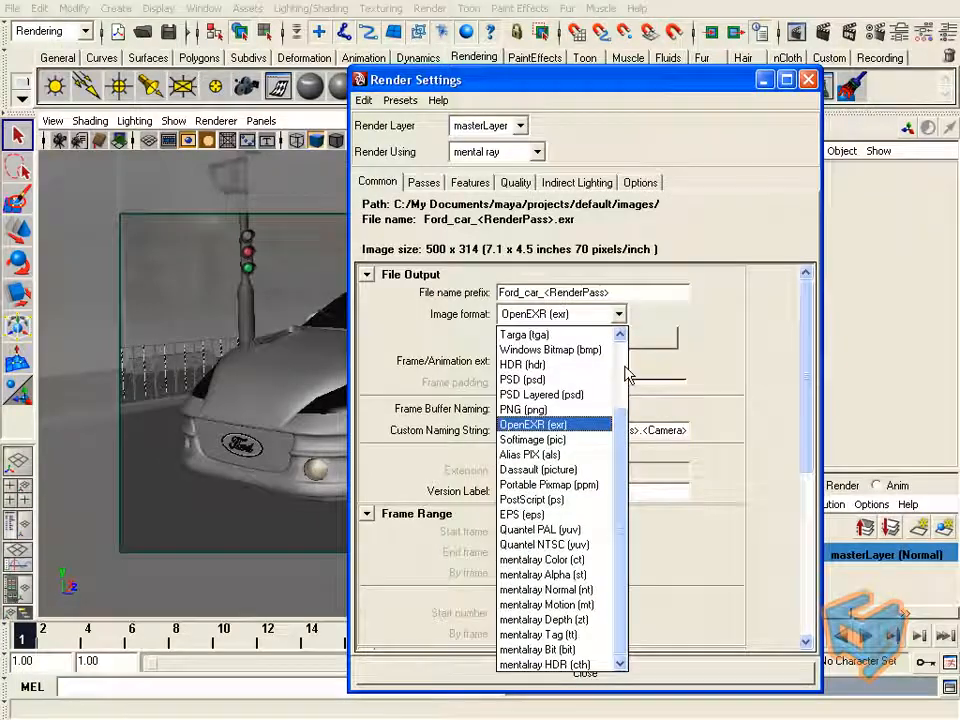
scroll(618, 408, up, 2)
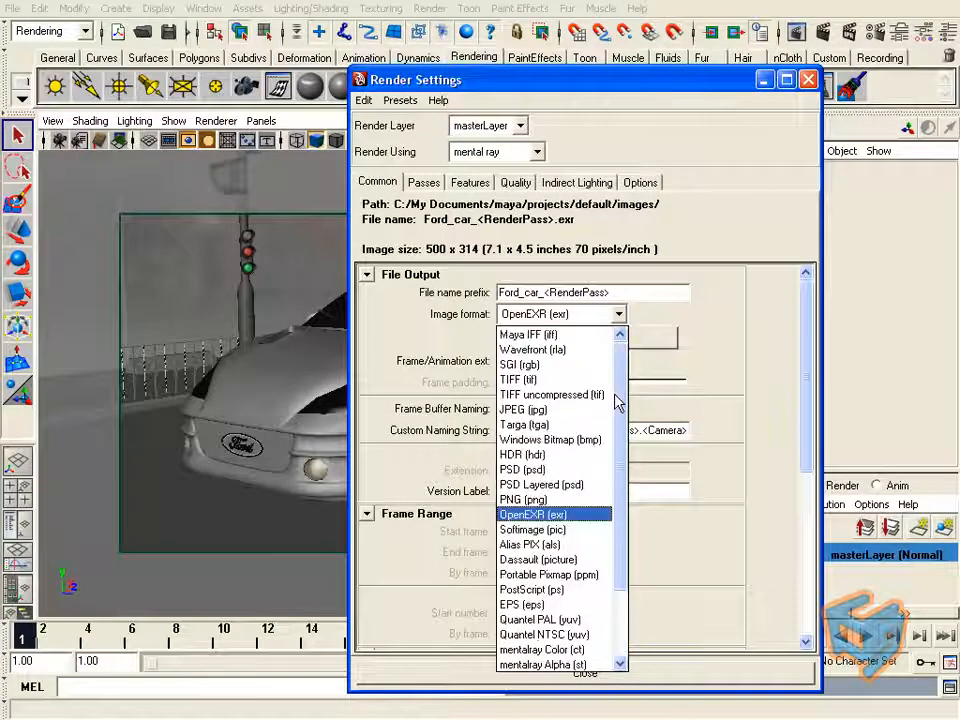
click(545, 409)
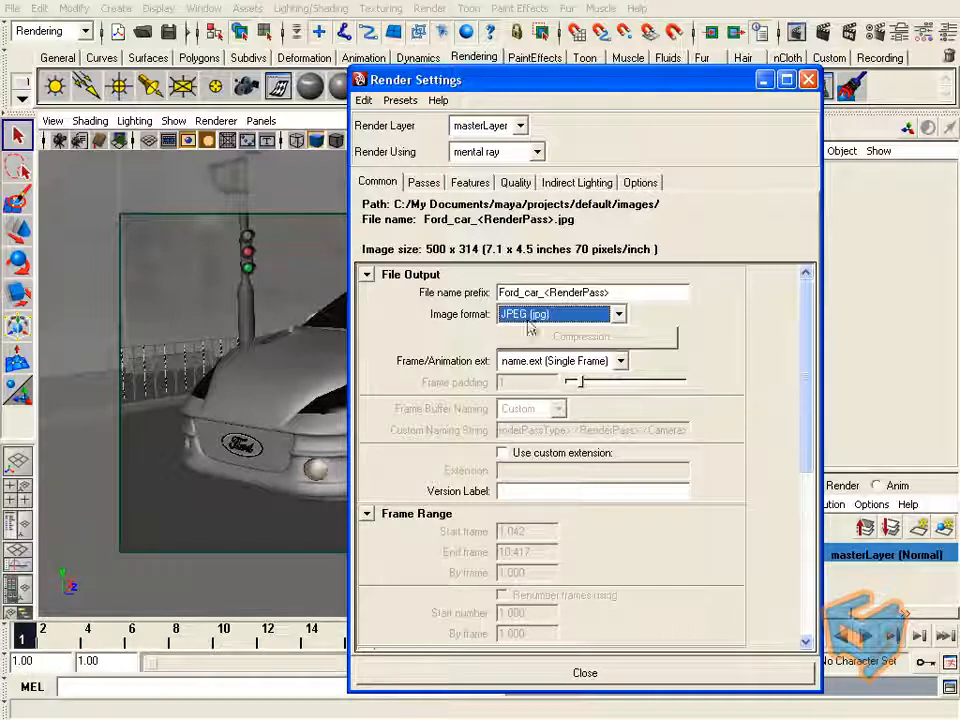
Step: Remove all the associated passes, from AO to shadow, from the masterLayer back into the scene passes
click(424, 183)
click(374, 424)
right_click(476, 552)
click(490, 557)
shift+click(401, 547)
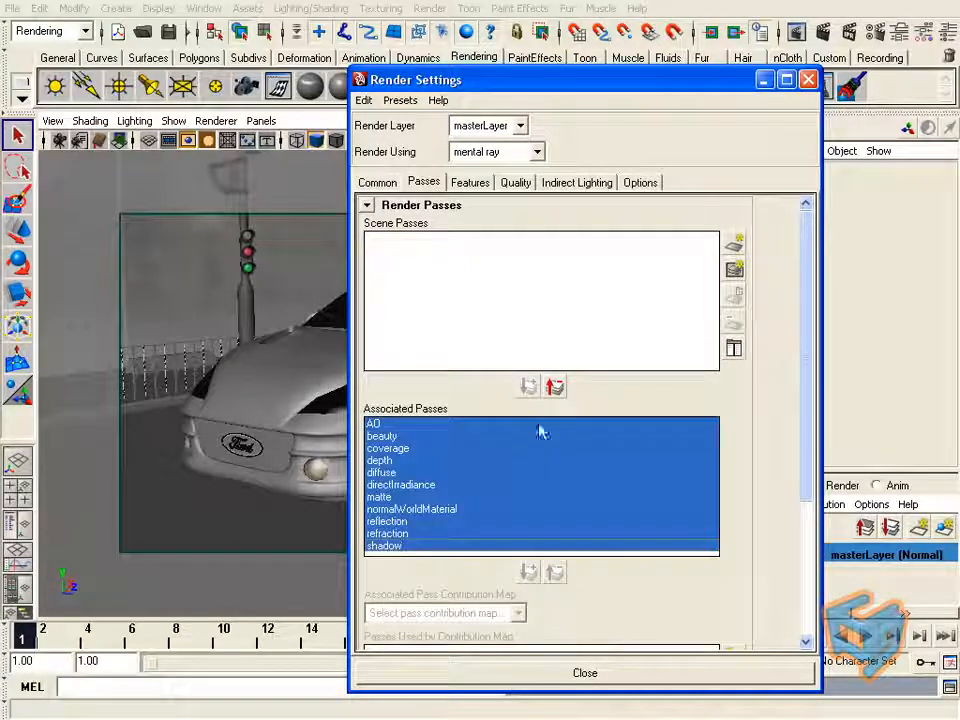
click(555, 386)
Step: Delete all the scene passes, from shadow up to AO
click(405, 362)
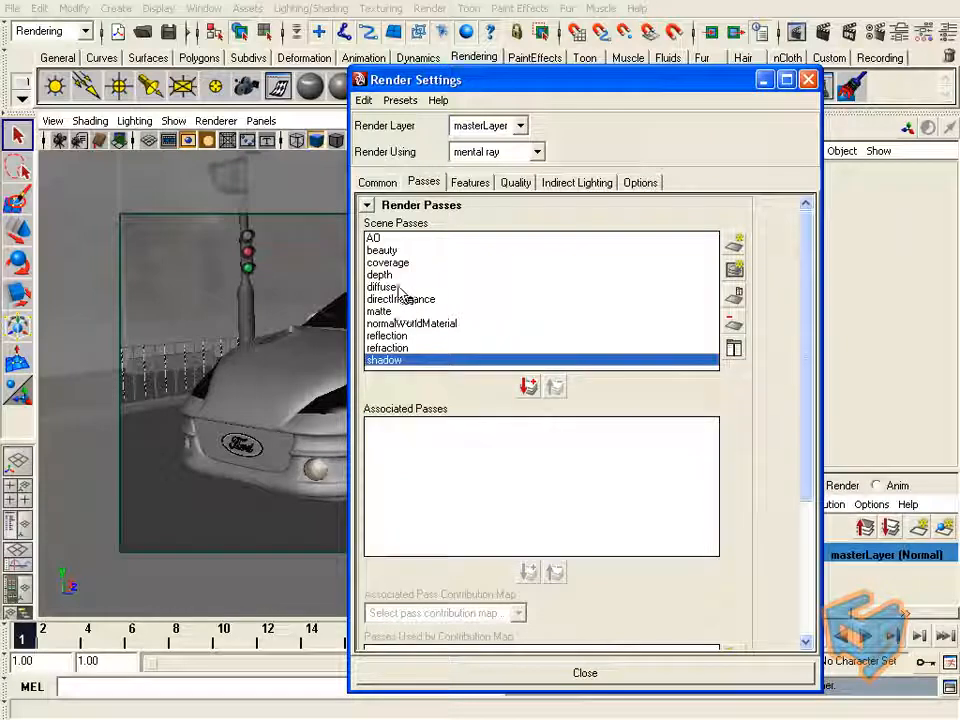
shift+click(380, 240)
click(736, 325)
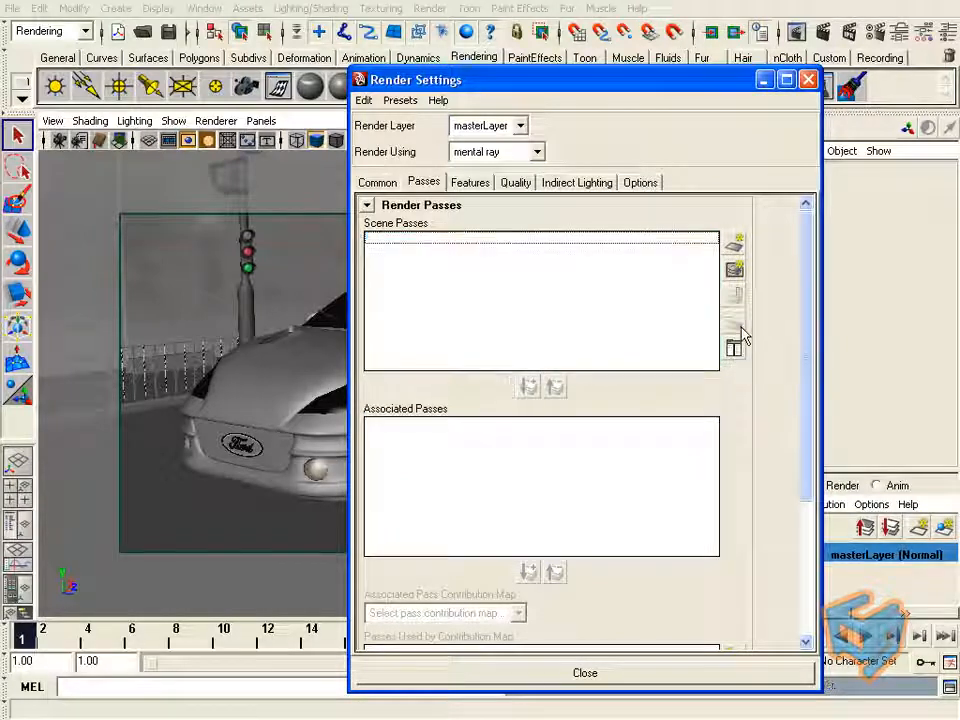
Step: Create a render layer named Light1 from spotLight1 and the objects from road through parking_ba2, leaving out spotLight2
click(764, 80)
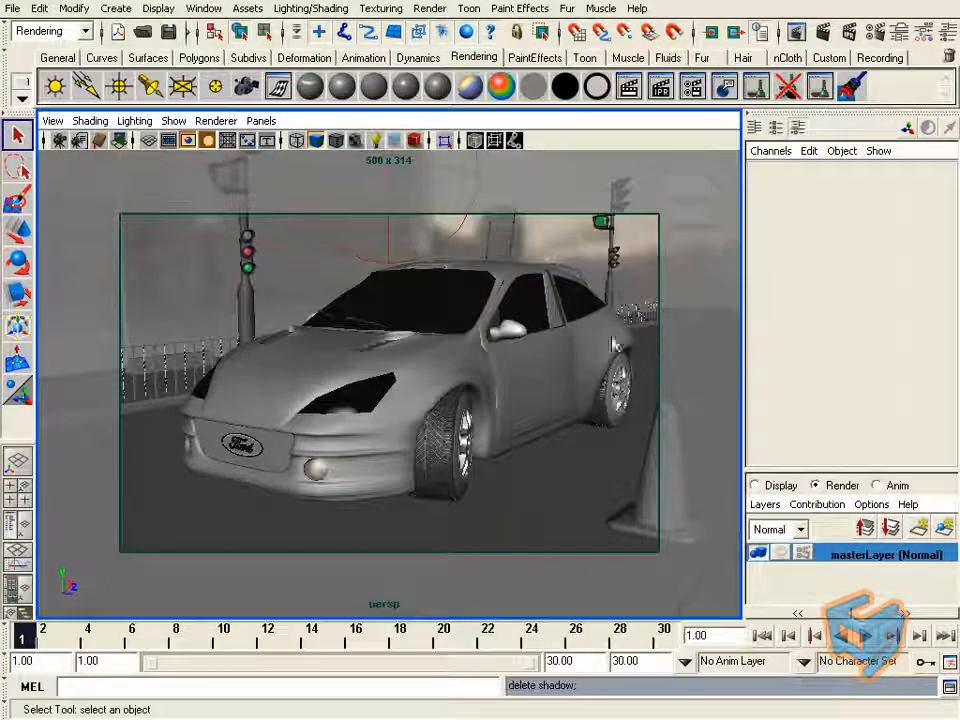
click(17, 525)
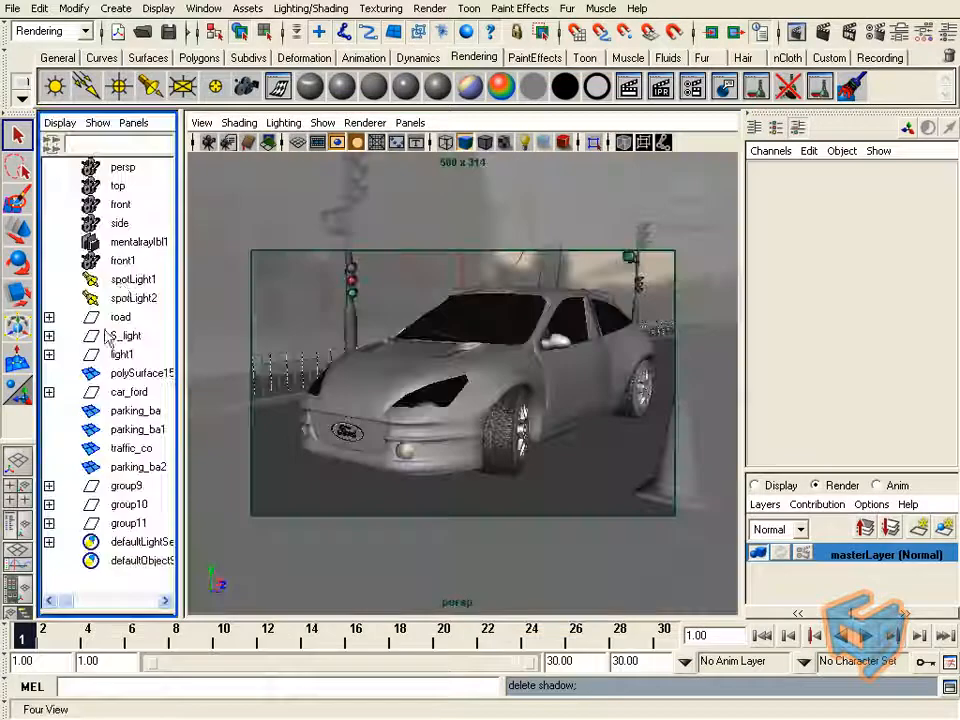
click(125, 282)
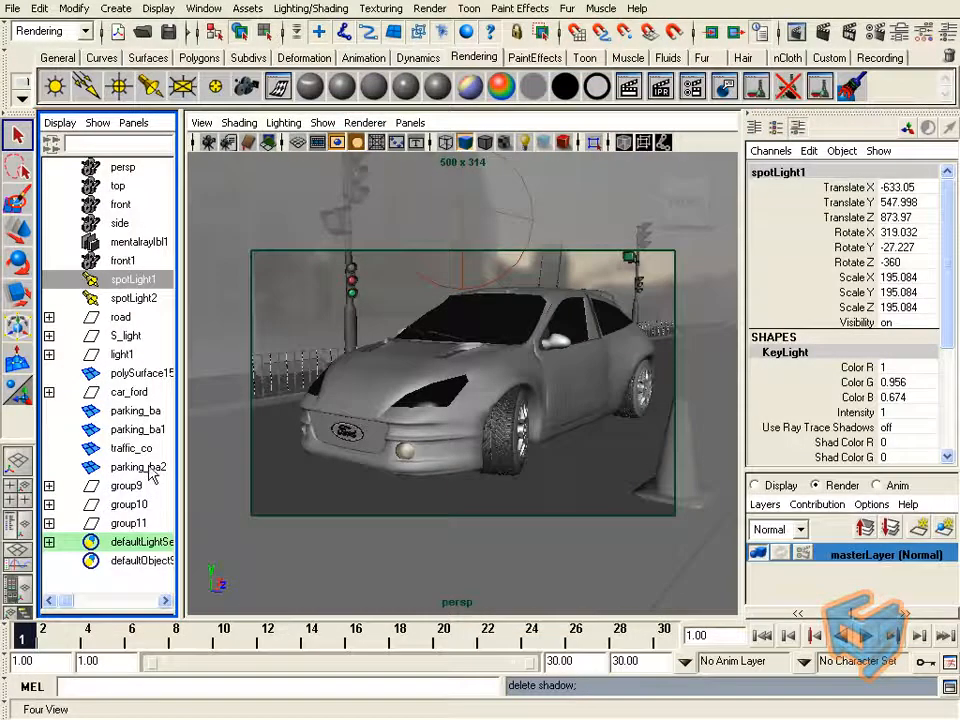
shift+click(148, 468)
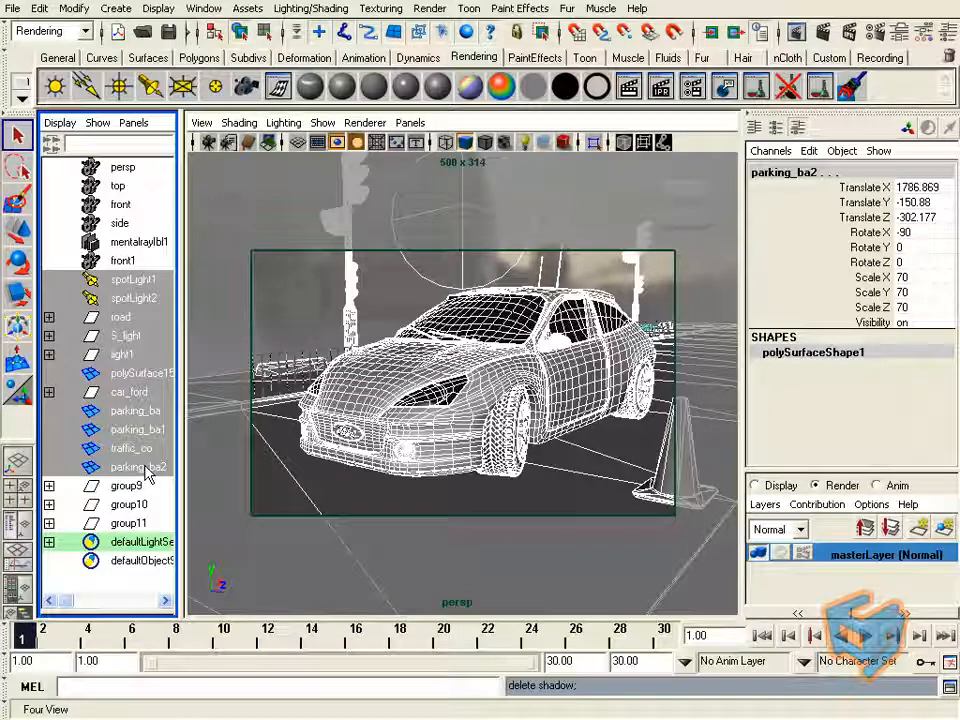
ctrl+click(133, 298)
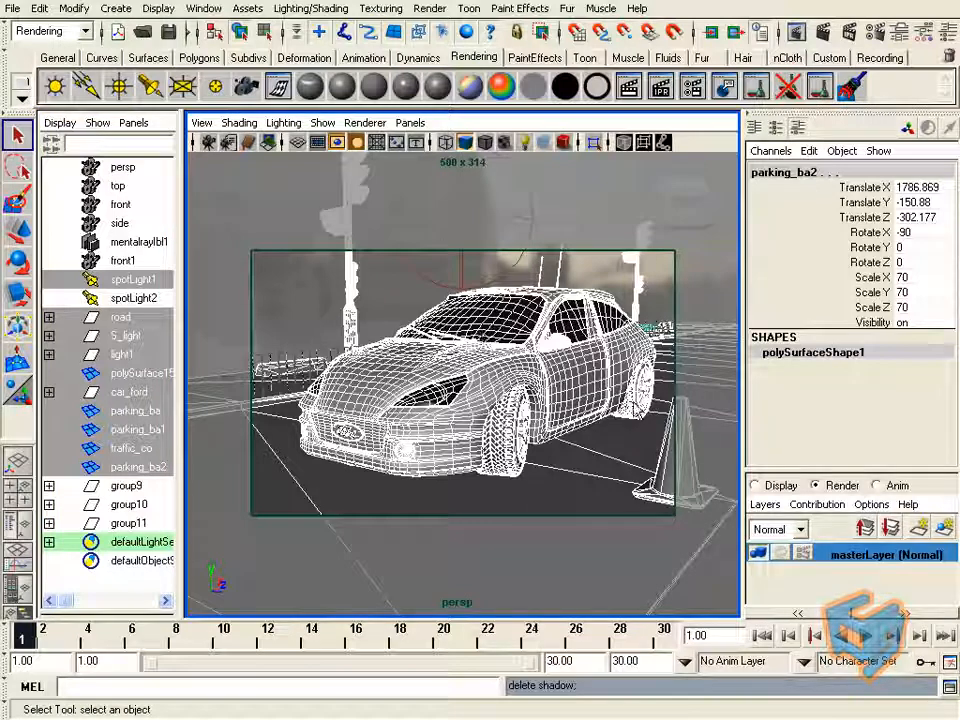
click(946, 530)
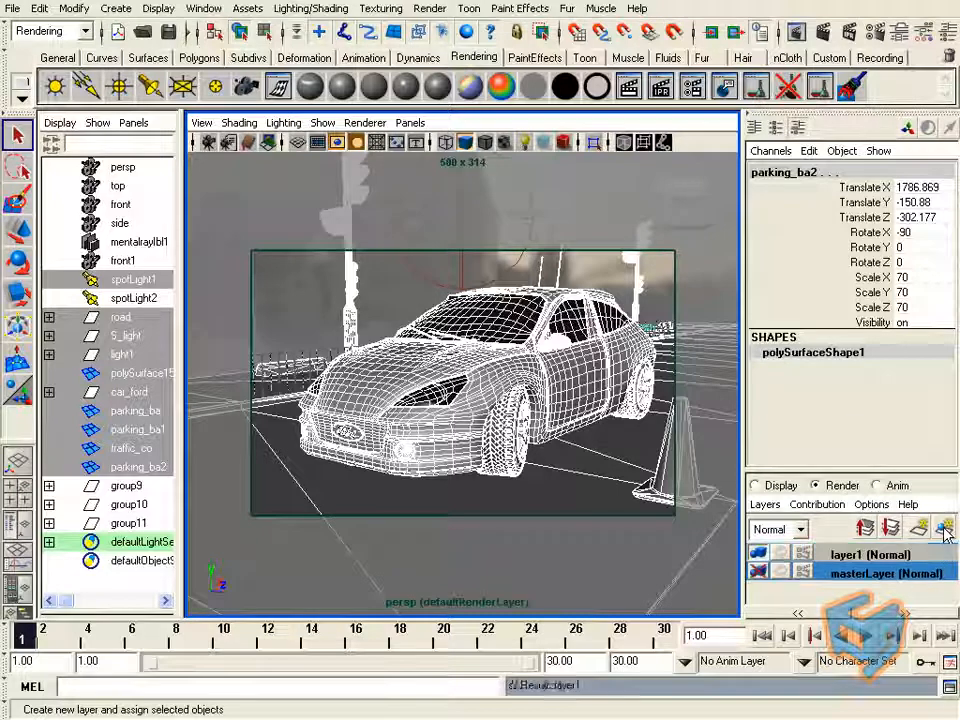
double_click(893, 553)
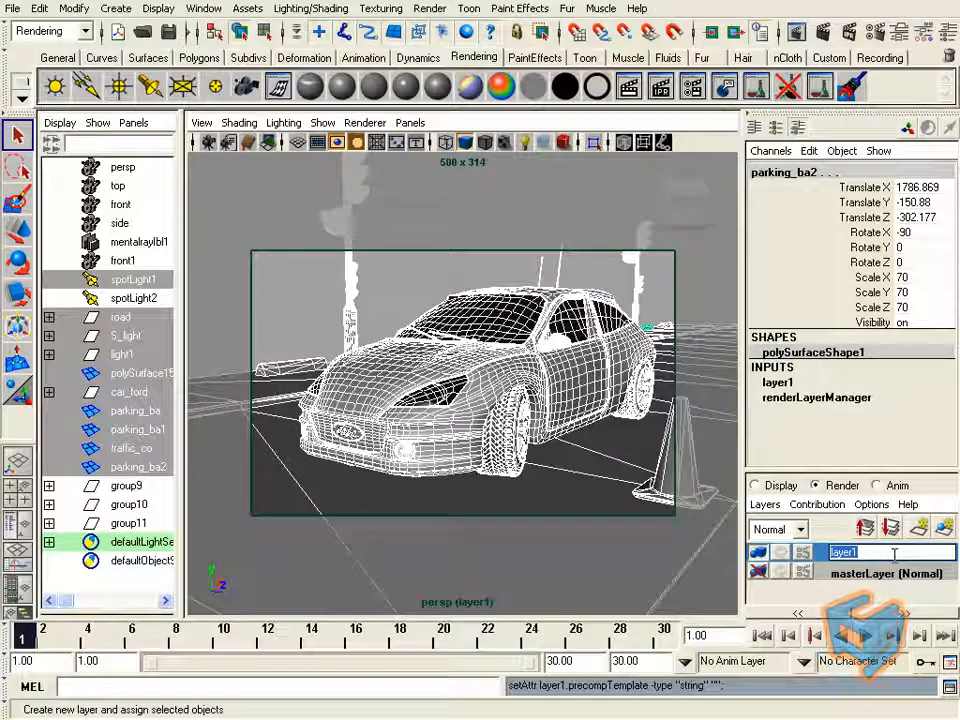
text(Light1)
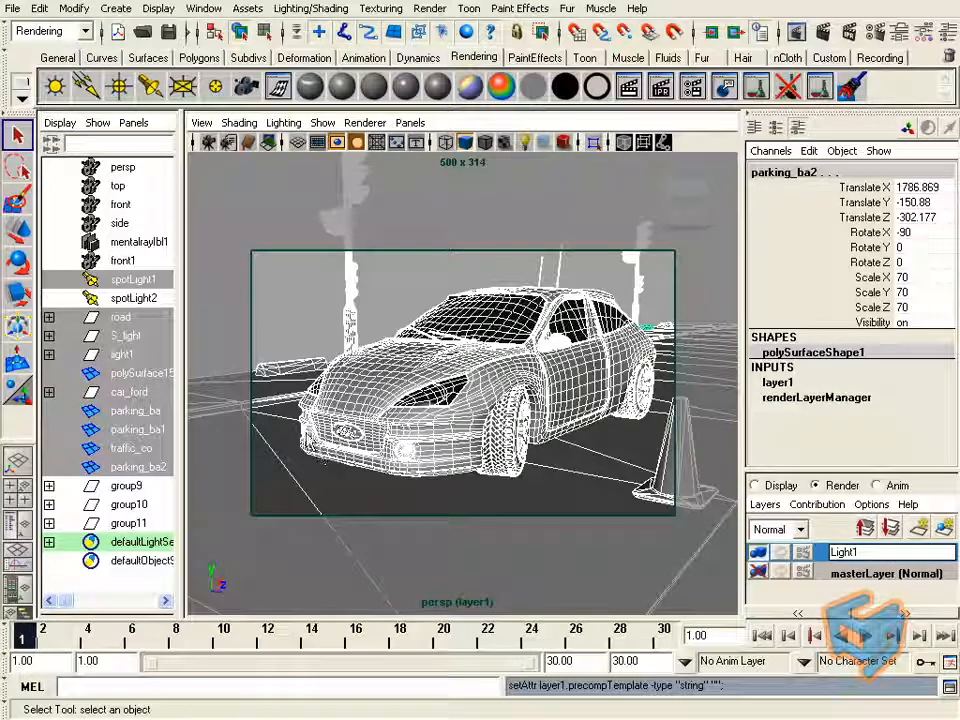
Step: Create a render layer named Light2 from spotLight2 and the same scene objects, road through parking_ba2, without spotLight1
click(135, 298)
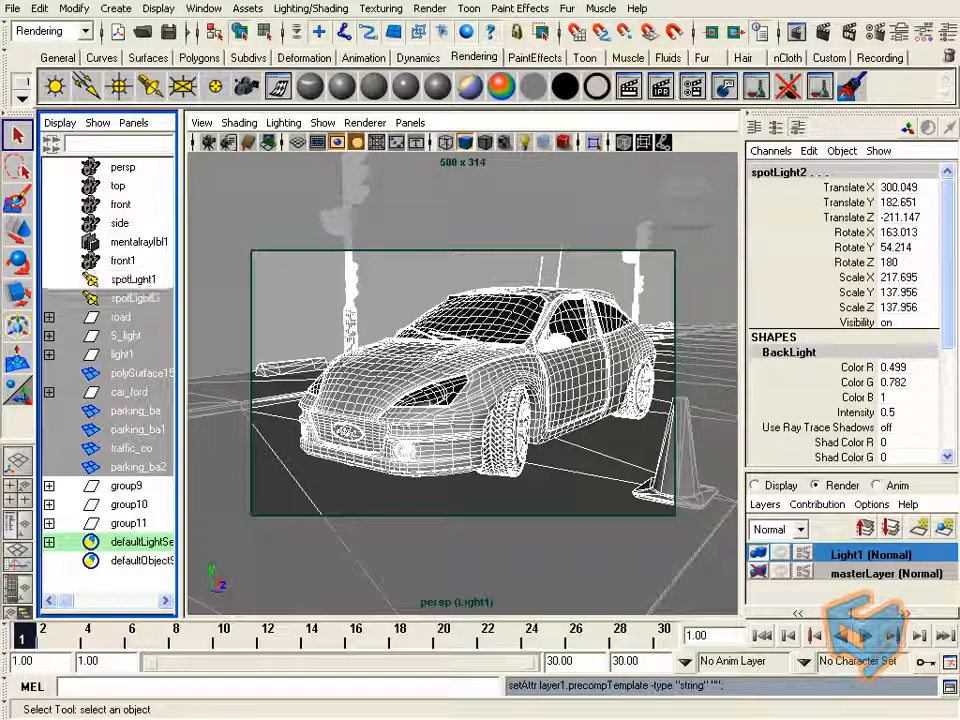
click(940, 528)
double_click(874, 556)
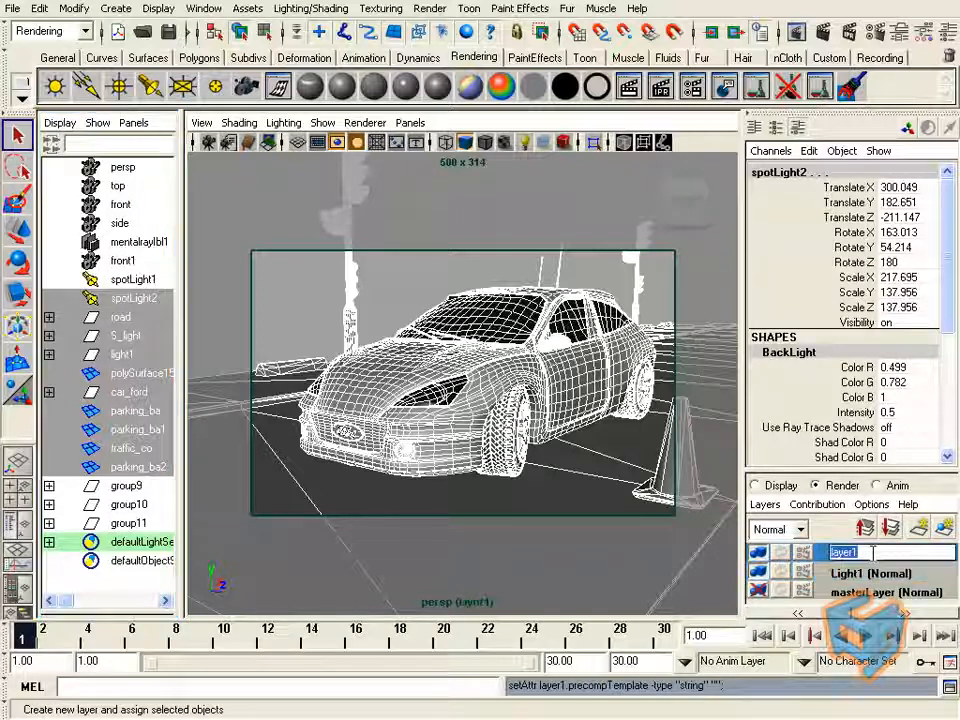
text(Light2)
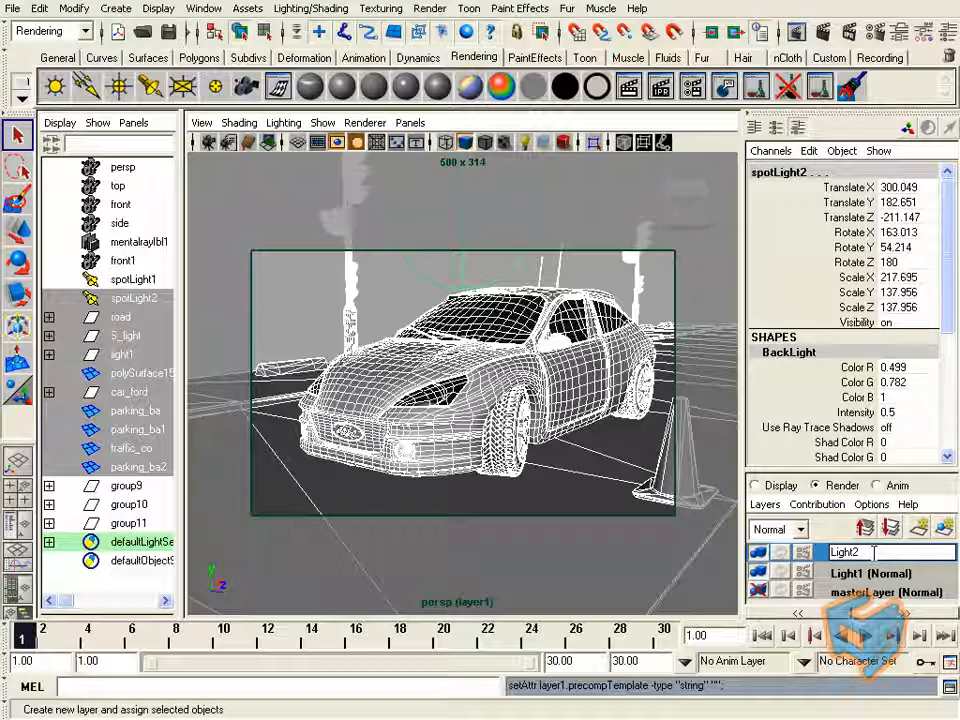
key(Return)
Step: Start creating render passes for the Light1 layer, with pass set creation off and the name prefix and suffix cleared
click(888, 570)
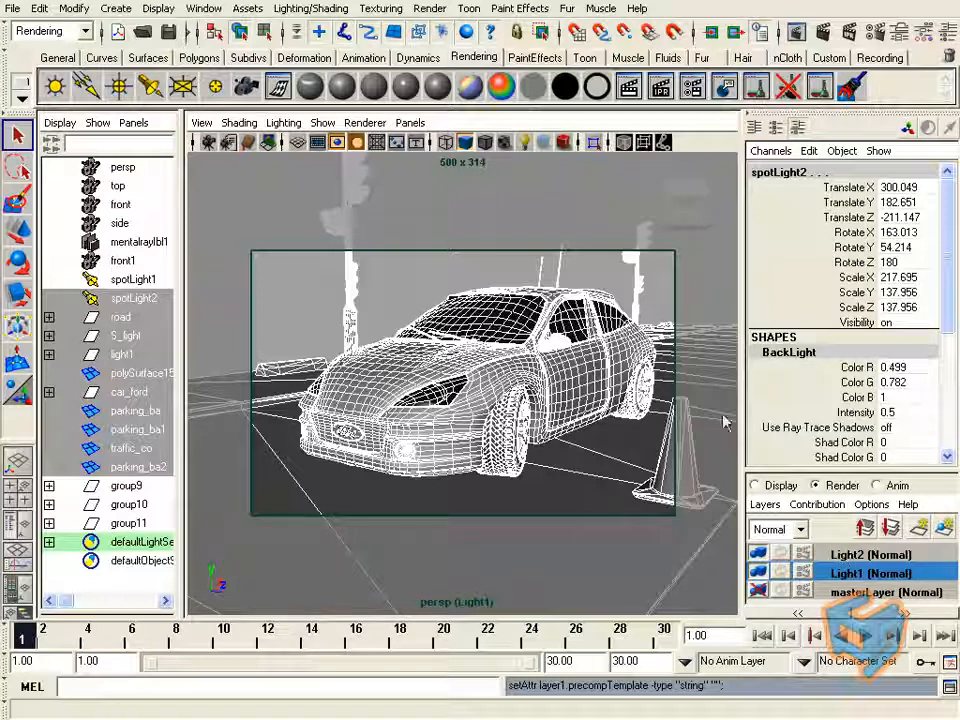
click(880, 35)
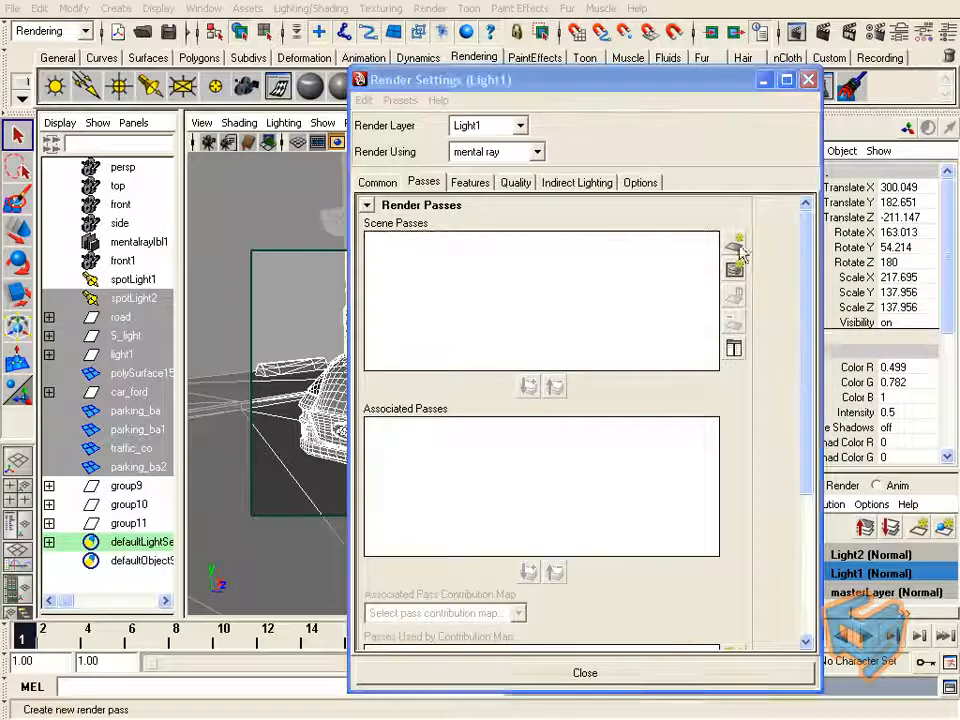
click(735, 246)
drag(670, 670, 494, 668)
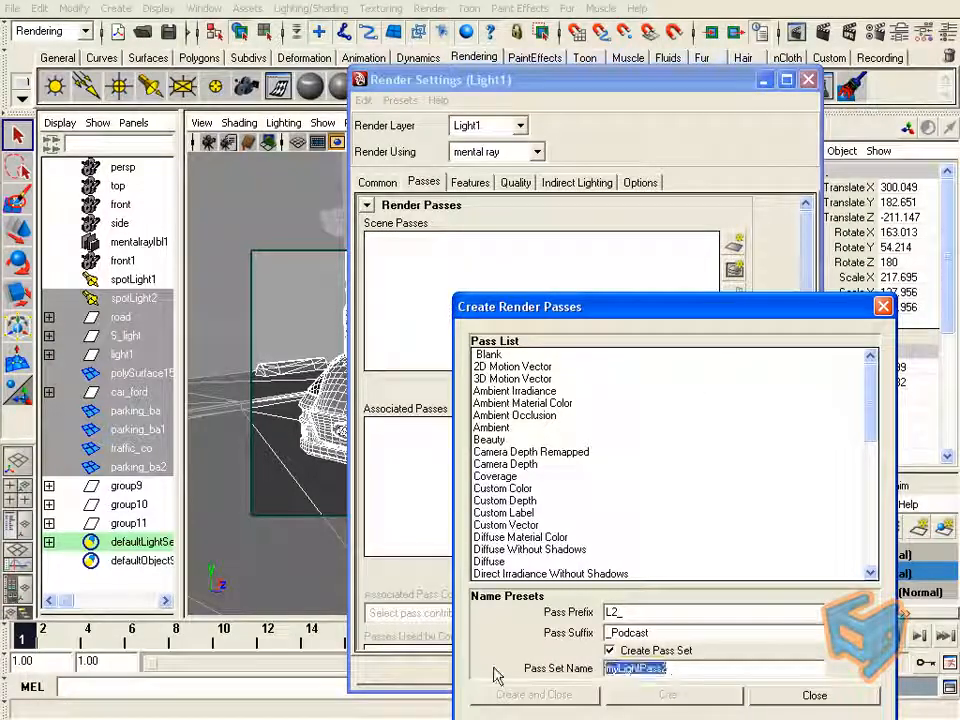
click(610, 650)
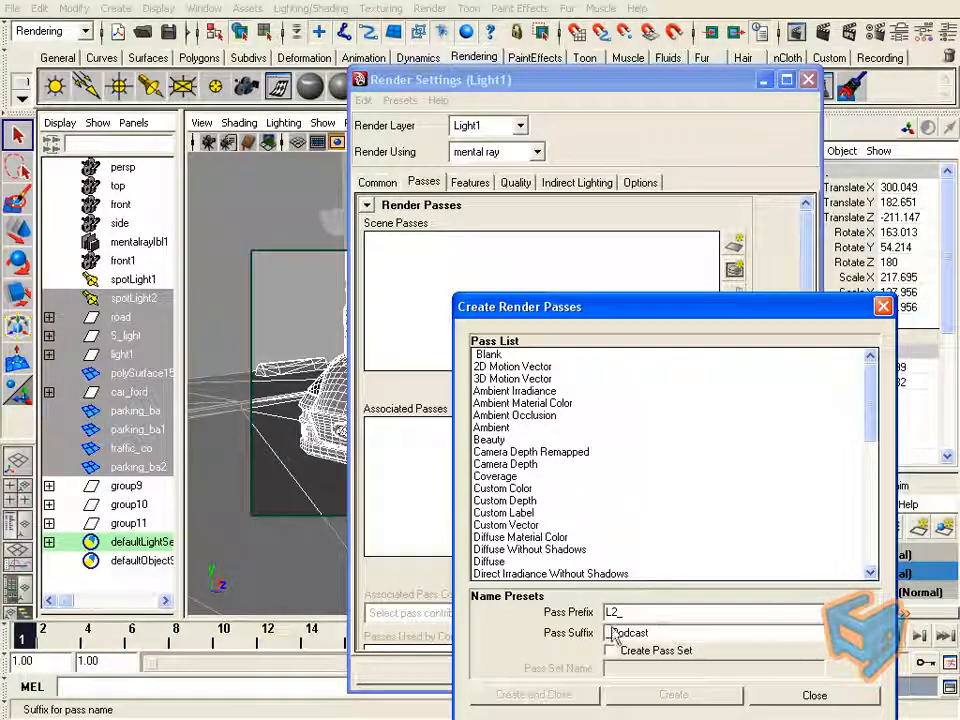
key(BackSpace)
drag(661, 631, 574, 616)
key(BackSpace)
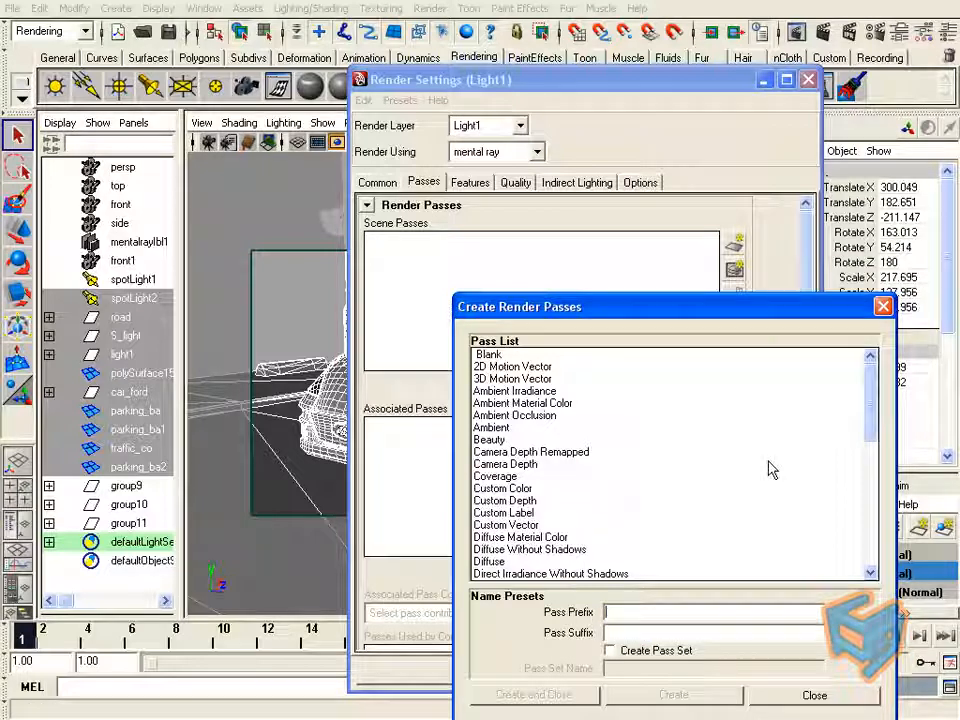
Step: Choose Diffuse Without Shadows and Specular as the passes to create
drag(702, 258, 702, 249)
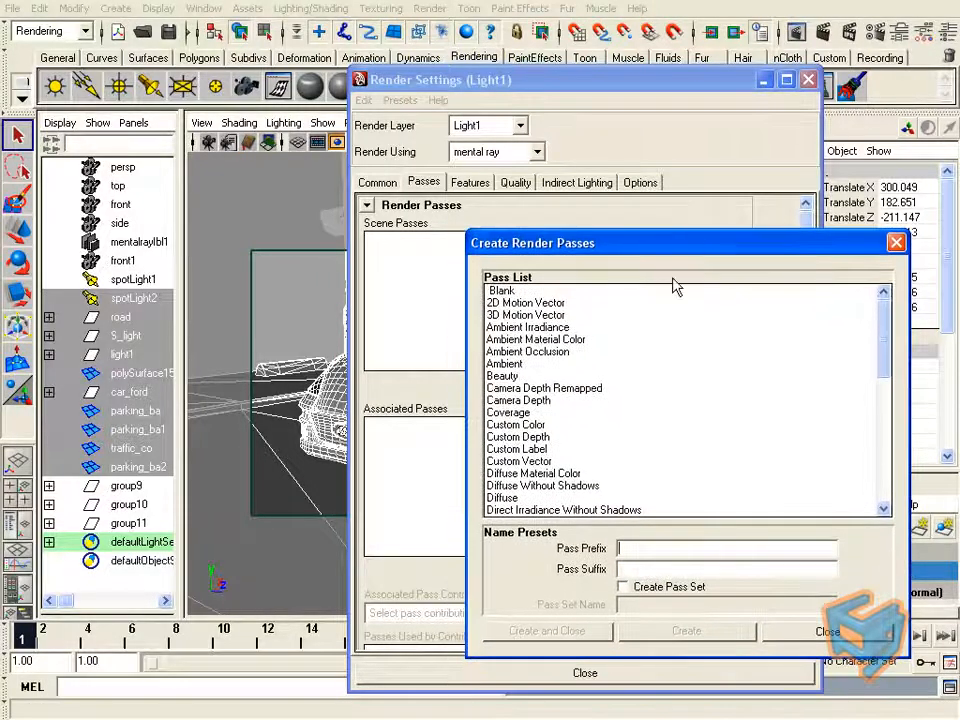
drag(887, 360, 885, 490)
click(620, 437)
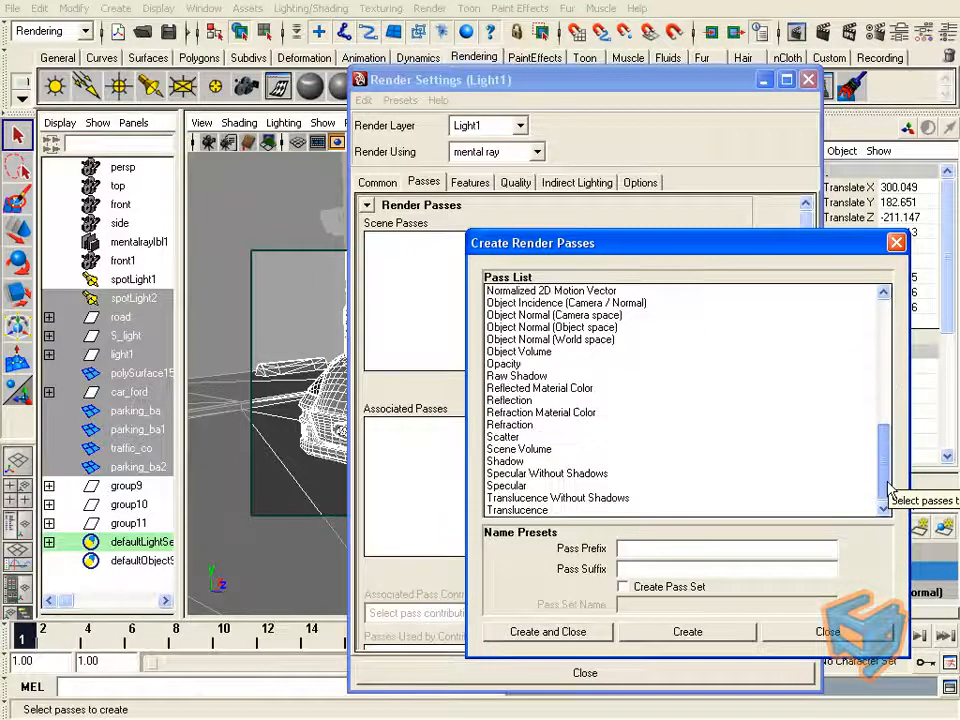
click(527, 487)
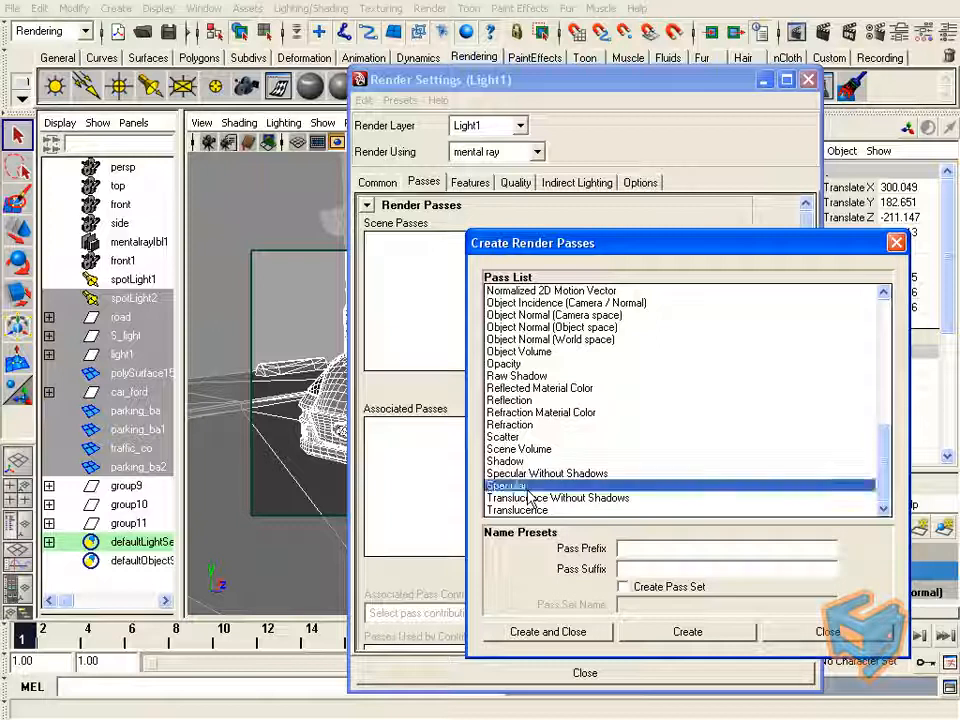
drag(884, 451, 857, 461)
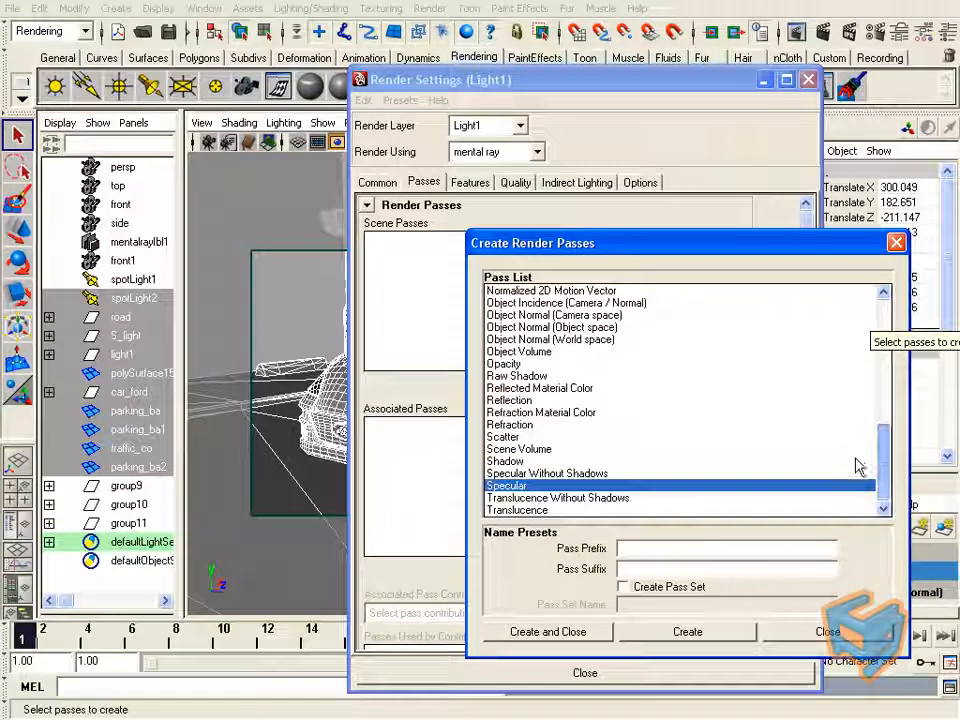
drag(683, 253, 580, 208)
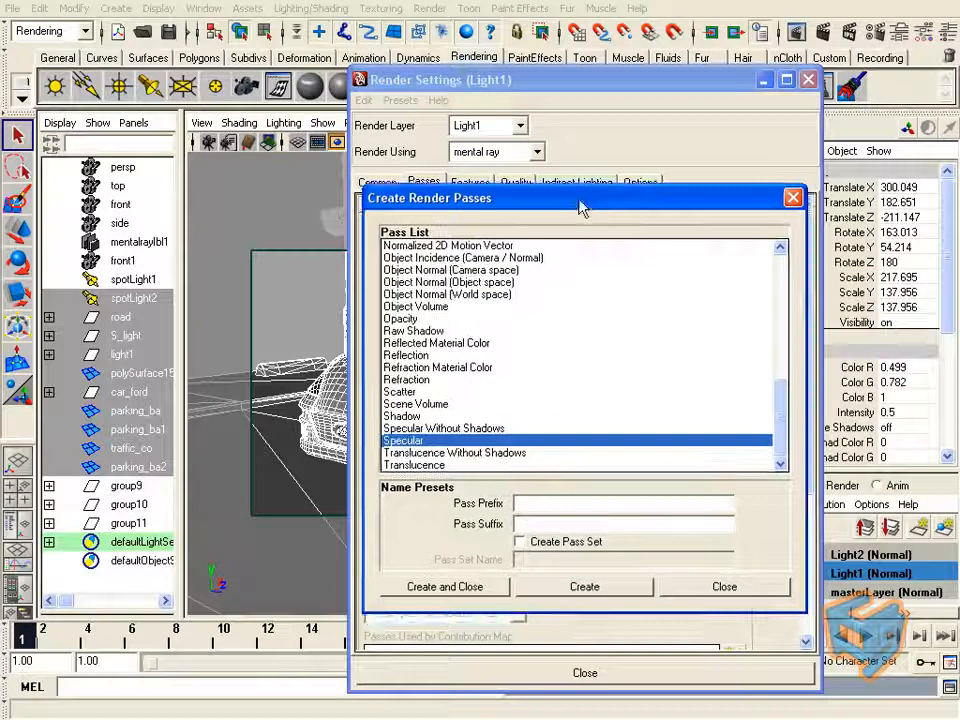
Step: Set the pass name prefix to L1_ and the suffix to _podcast
click(565, 505)
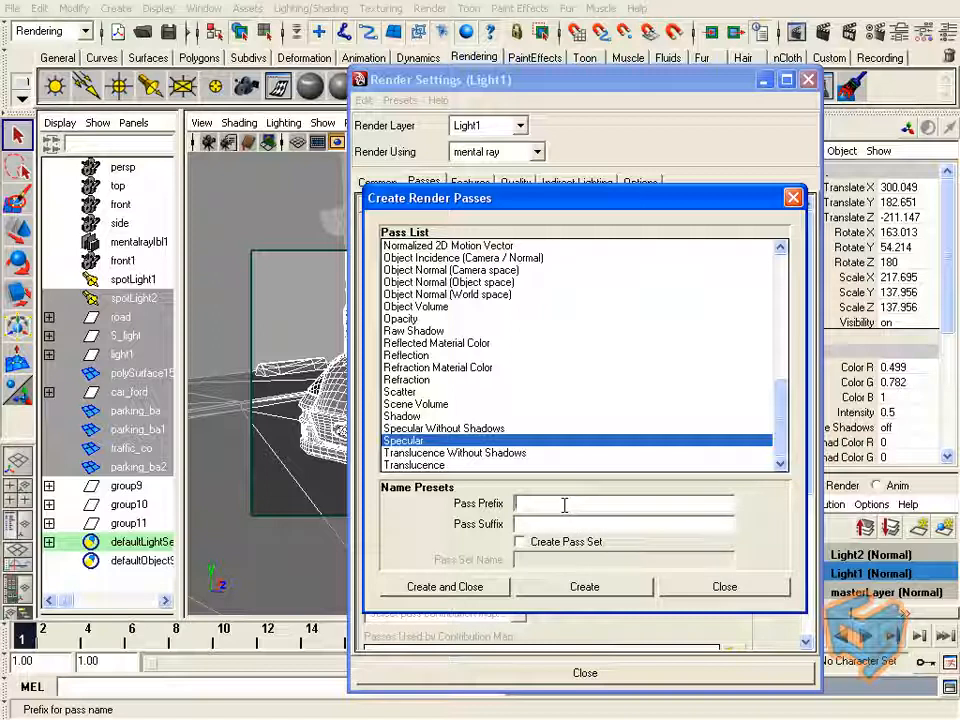
text(L1_)
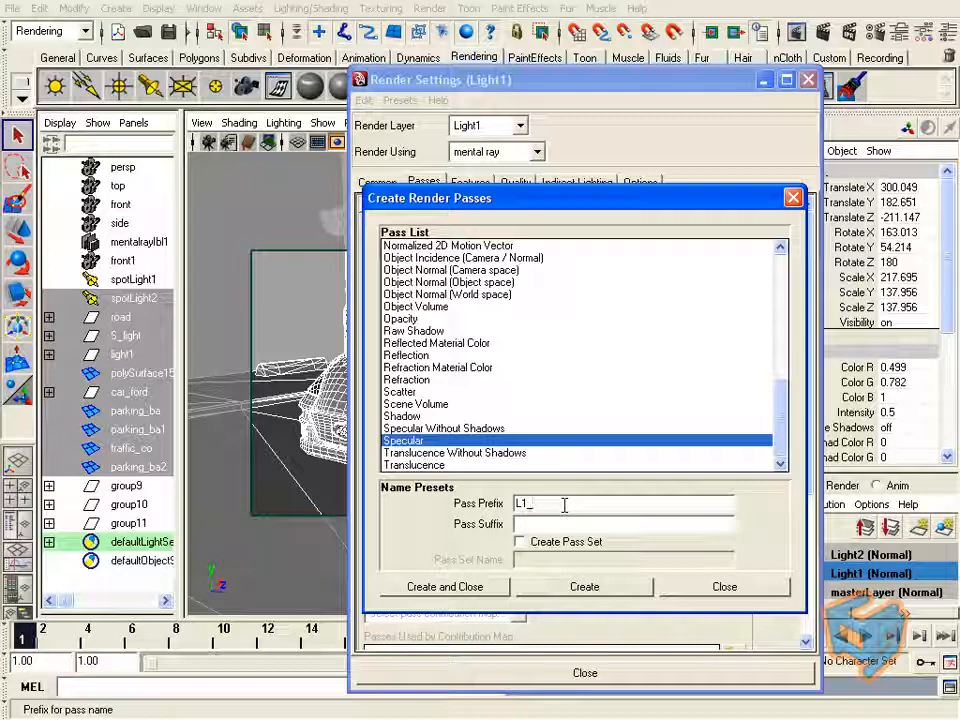
click(561, 528)
text(_)
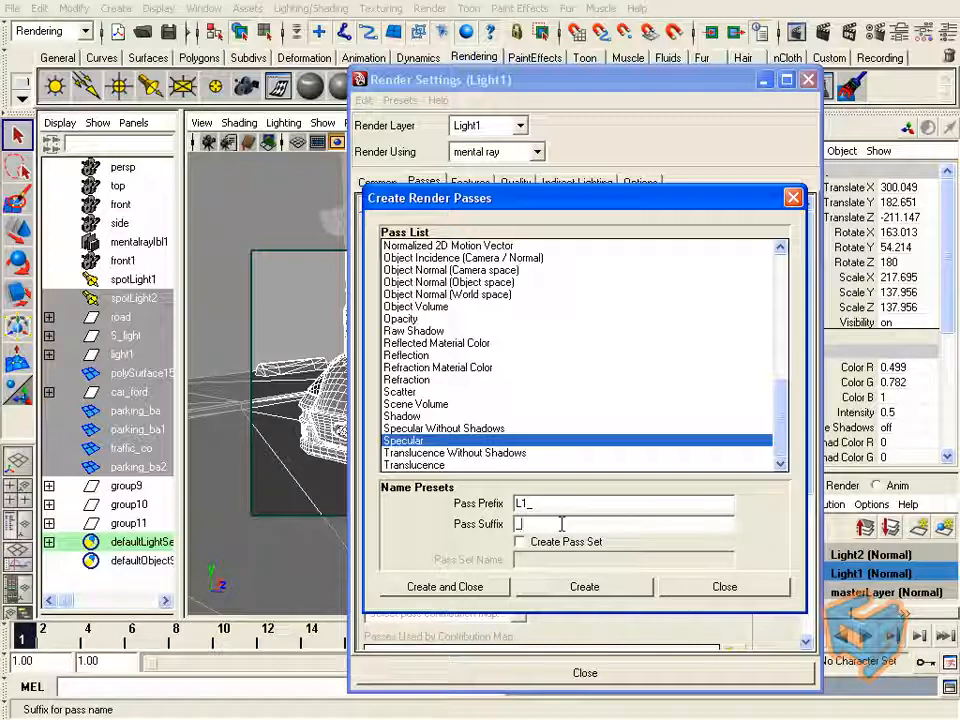
text(podcast)
Step: Enable a pass set named LightOnePass and create the chosen passes together with it
click(521, 541)
drag(621, 205, 514, 189)
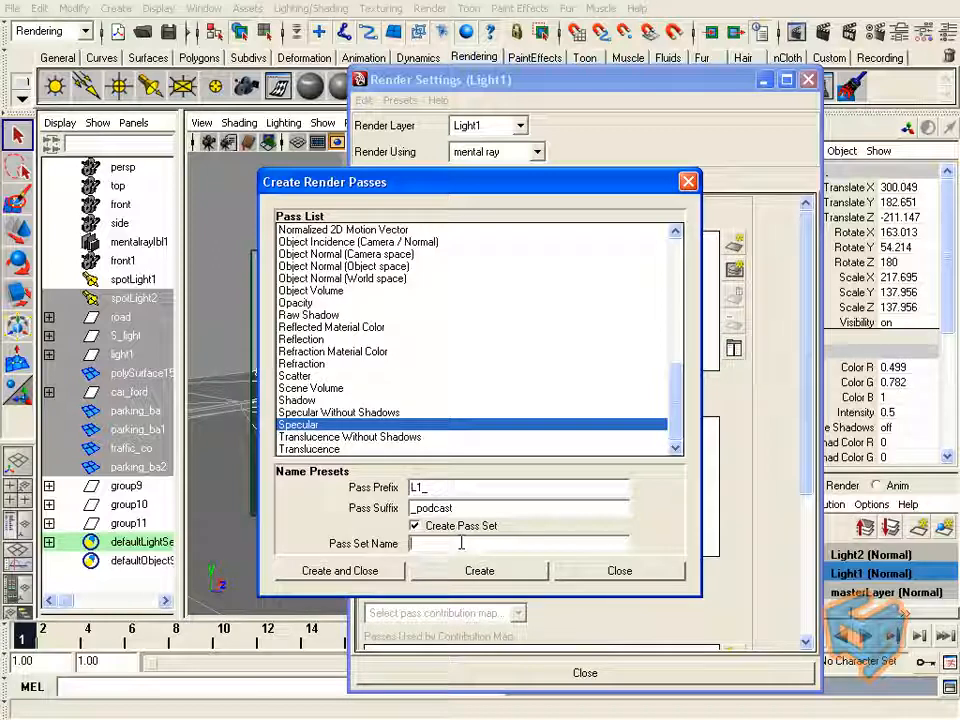
text(ight)
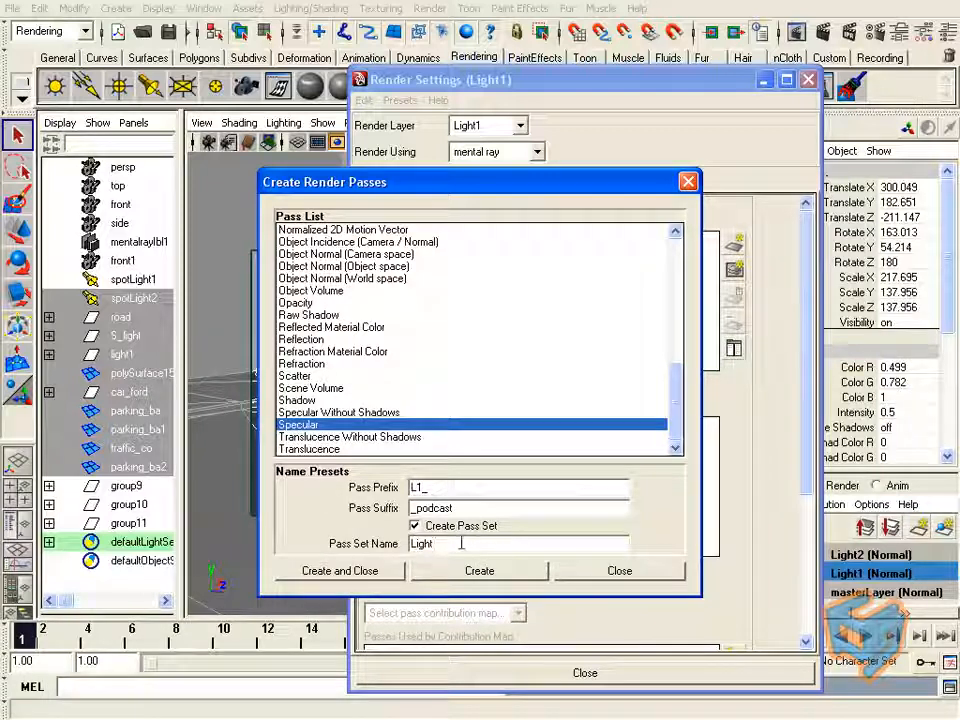
text(OnePass)
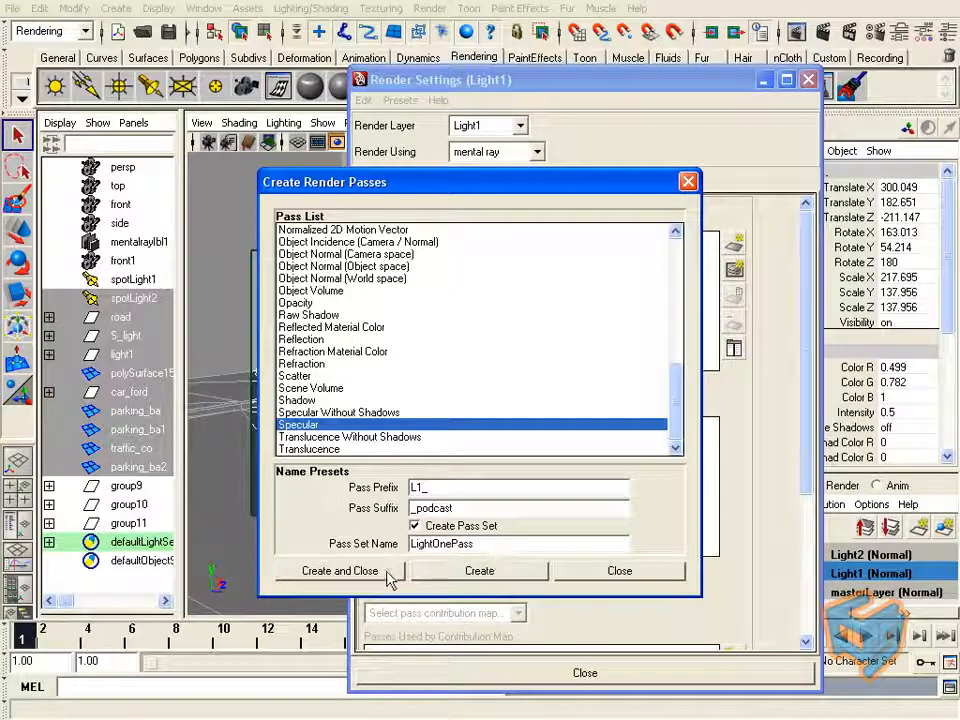
click(340, 571)
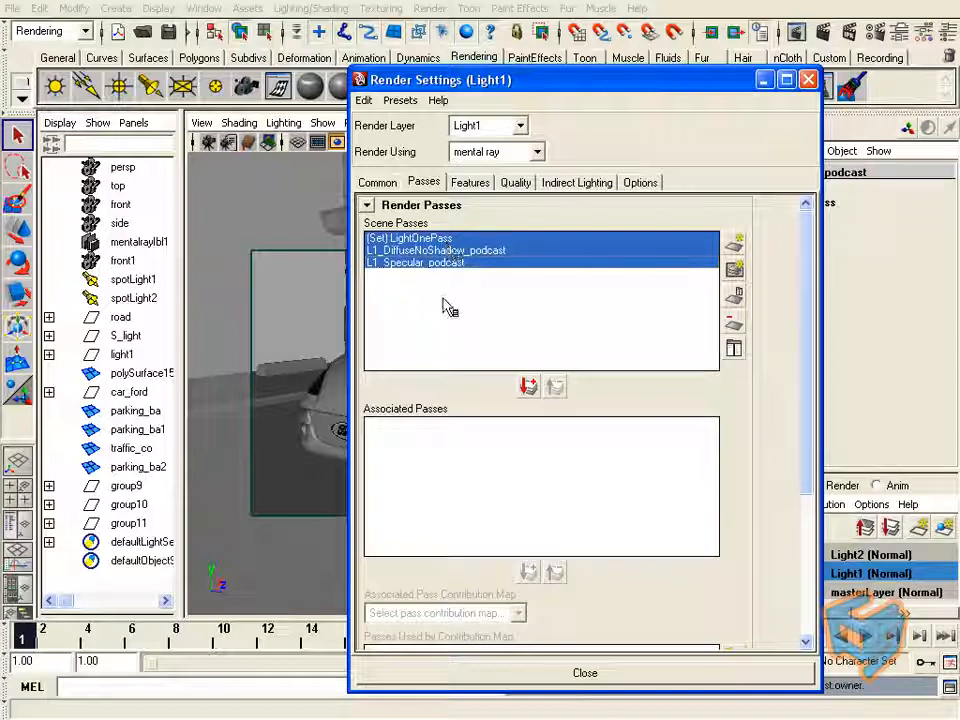
Step: Associate the individual diffuse and specular passes with the Light1 layer, and return both to the scene passes
click(432, 240)
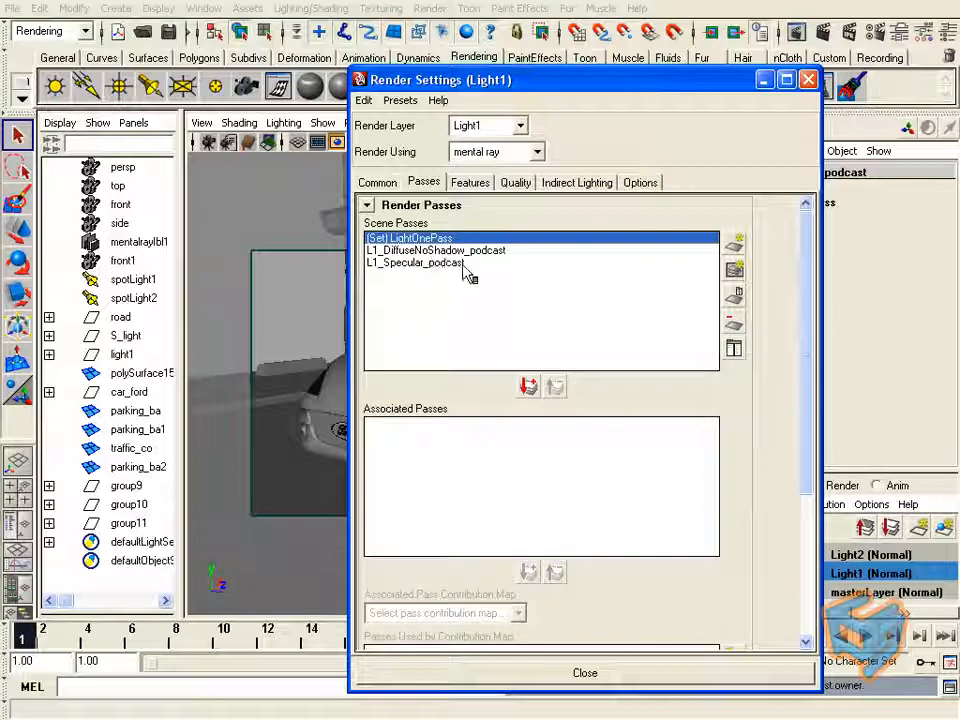
click(462, 264)
ctrl+click(456, 252)
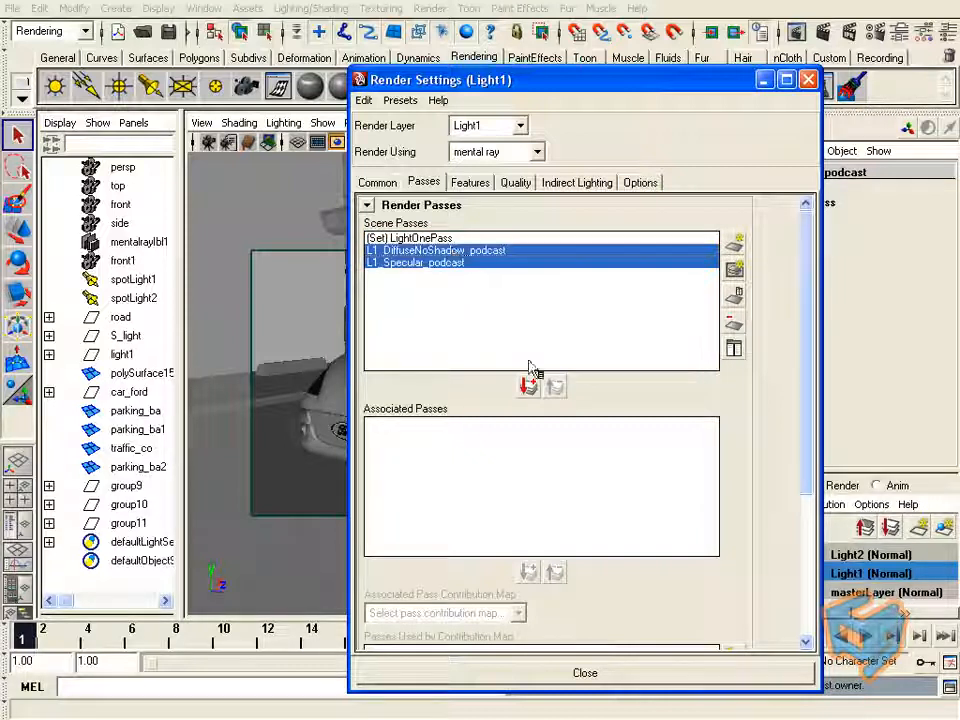
click(528, 386)
click(458, 438)
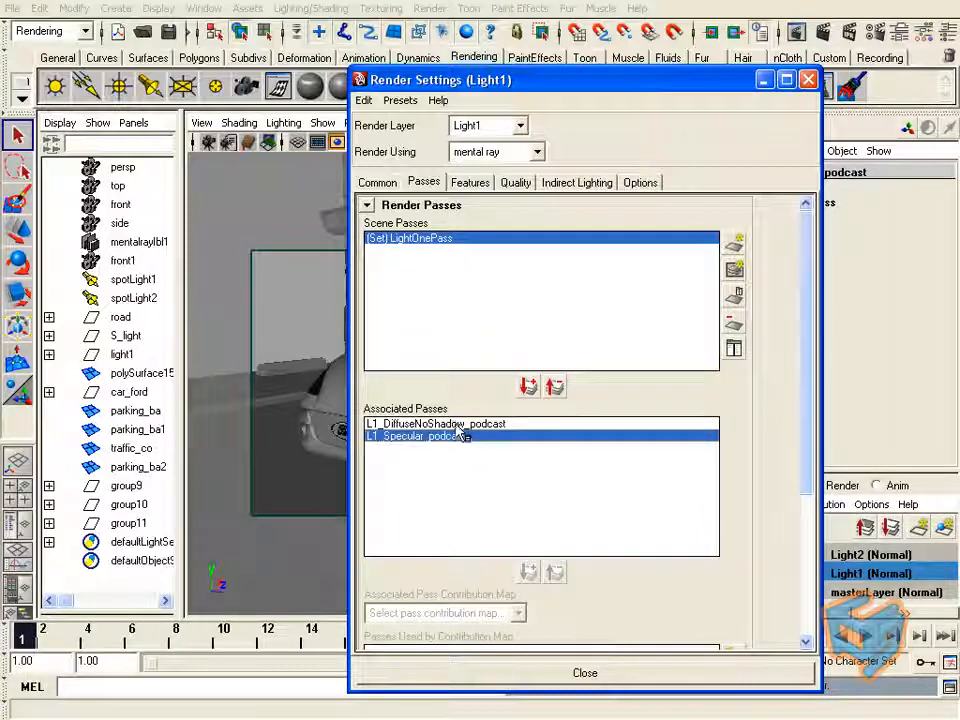
ctrl+click(452, 424)
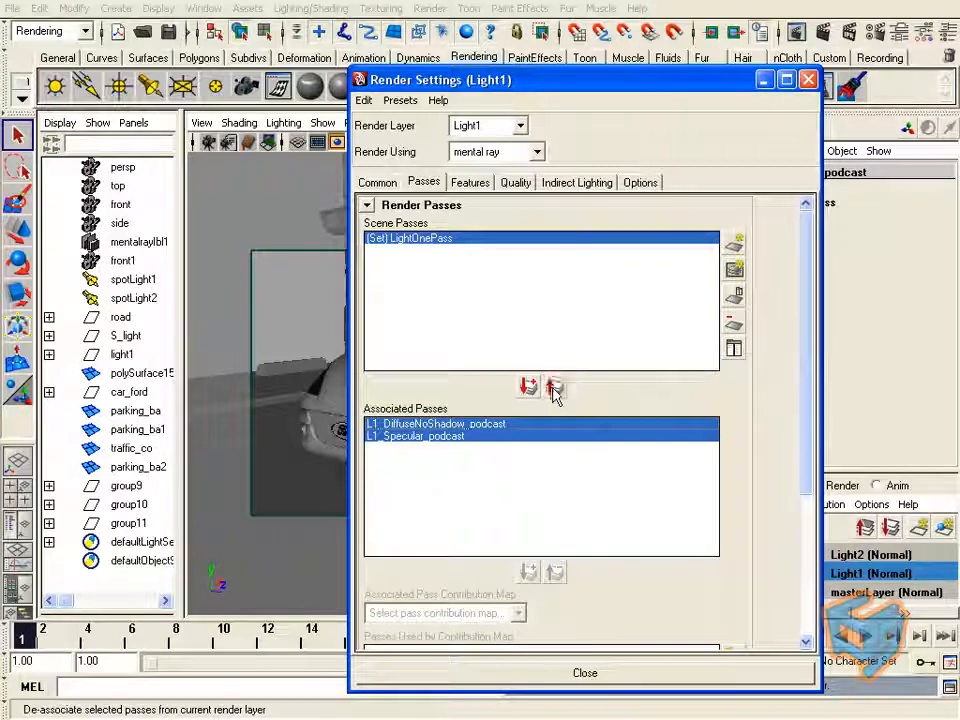
click(555, 387)
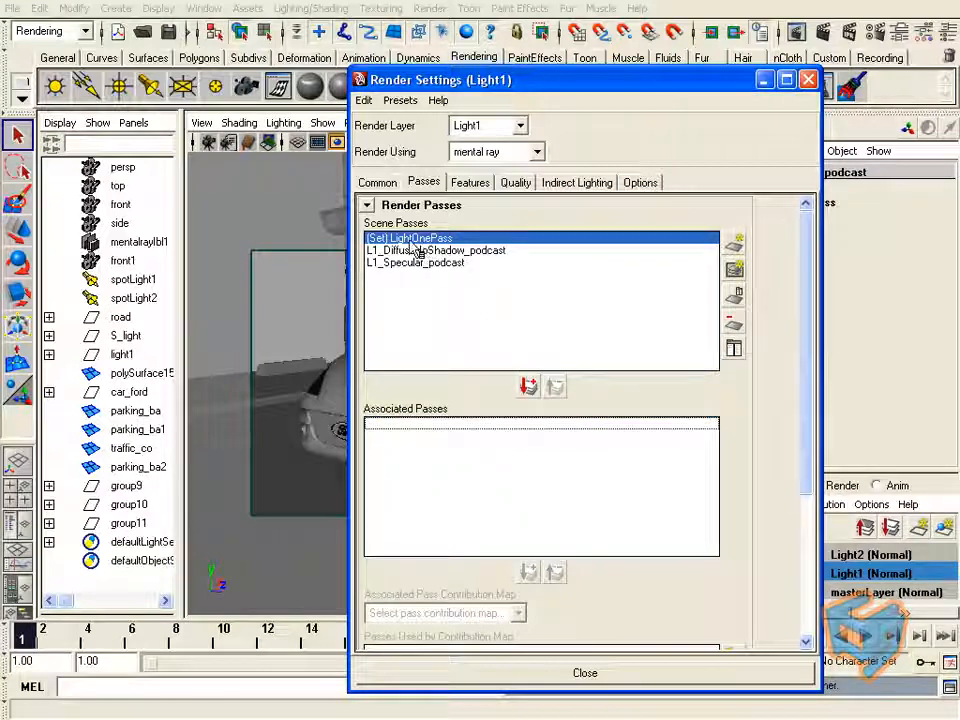
Step: Associate the LightOnePass set with the Light1 layer
click(530, 387)
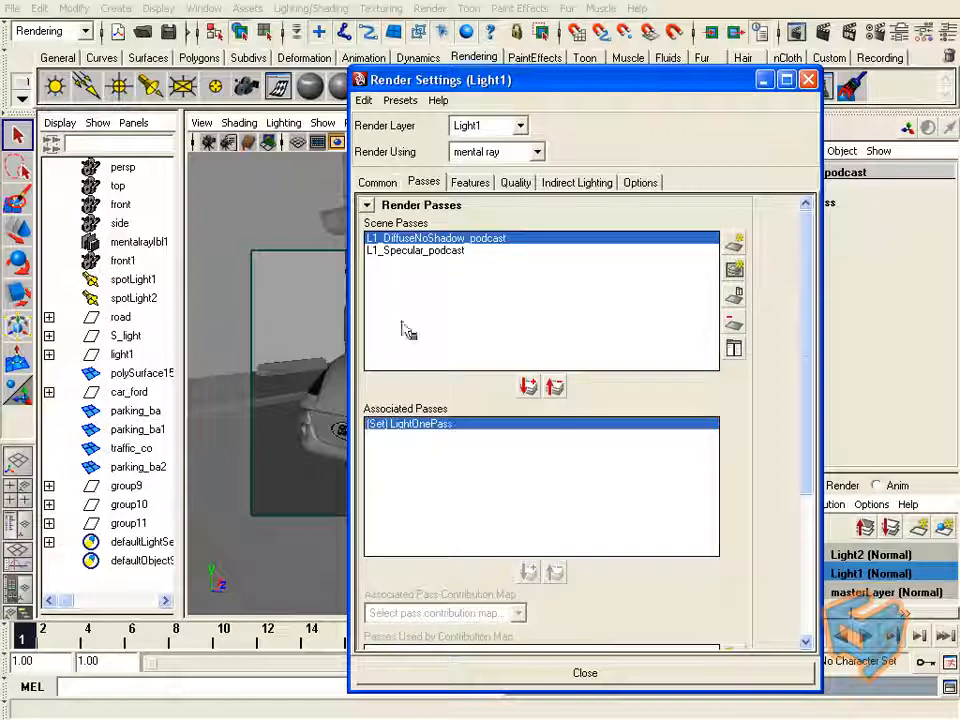
Step: Check in the render pass set relationships which passes belong to the LightOnePass set
click(204, 8)
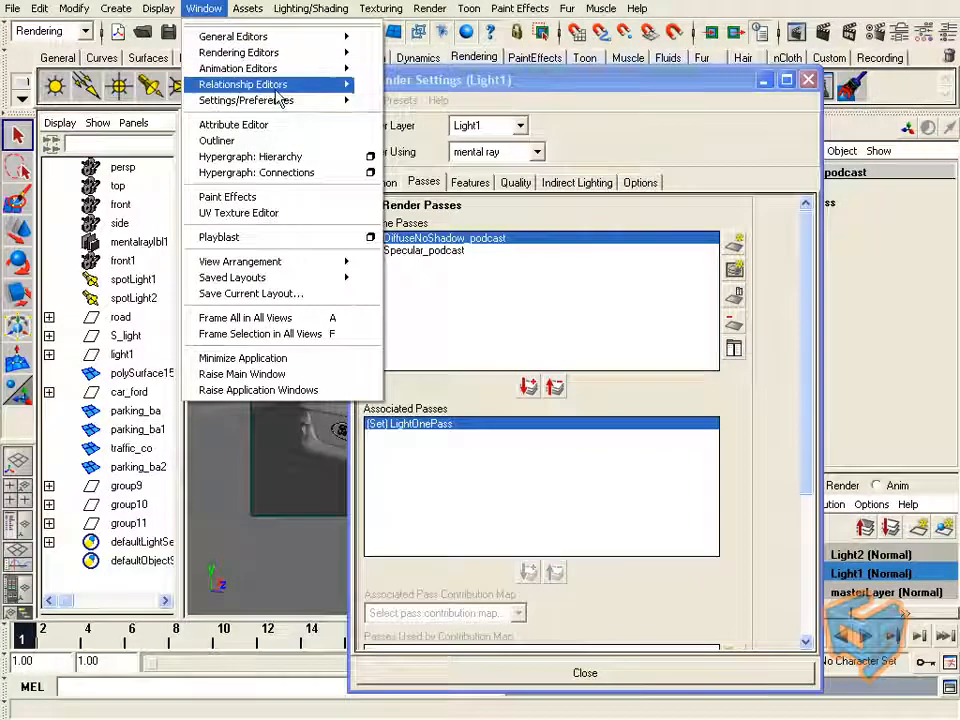
mouse_move(275, 86)
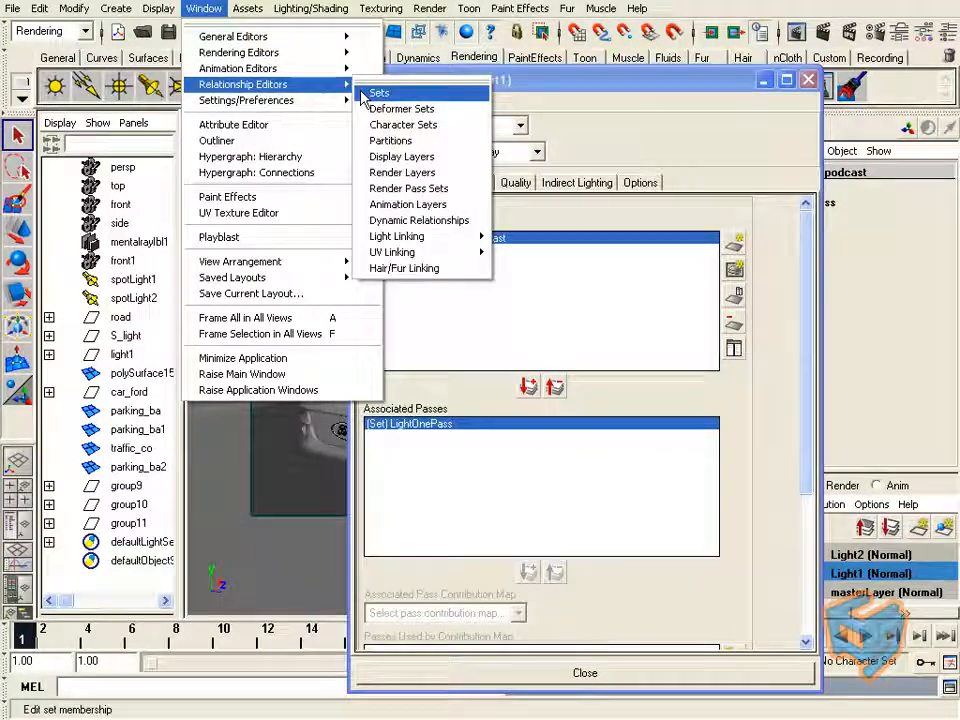
click(428, 190)
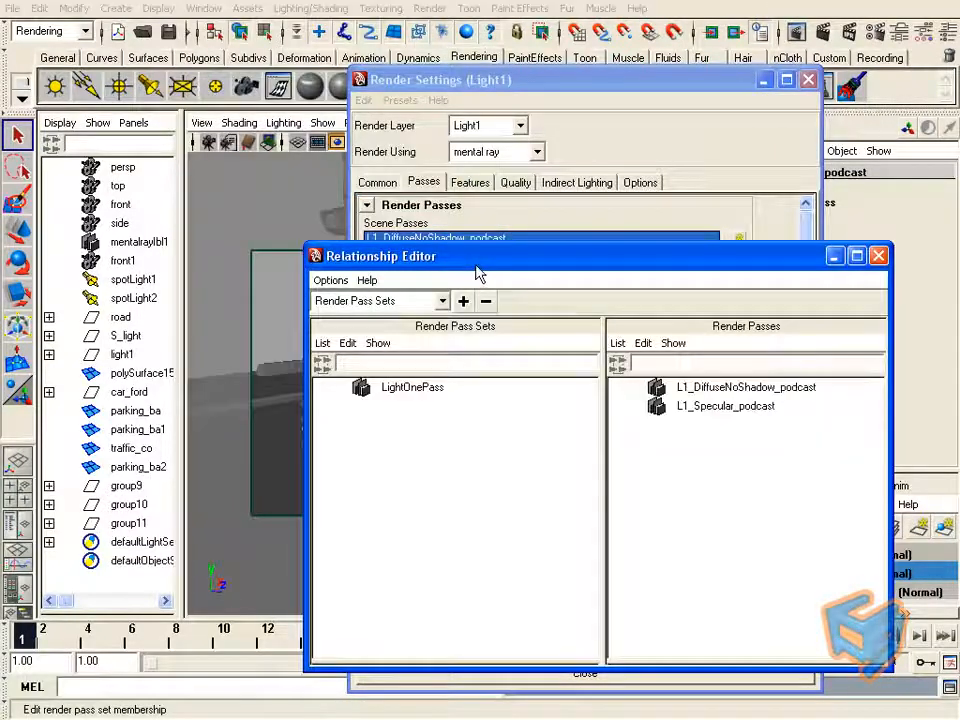
drag(455, 272, 333, 211)
click(283, 330)
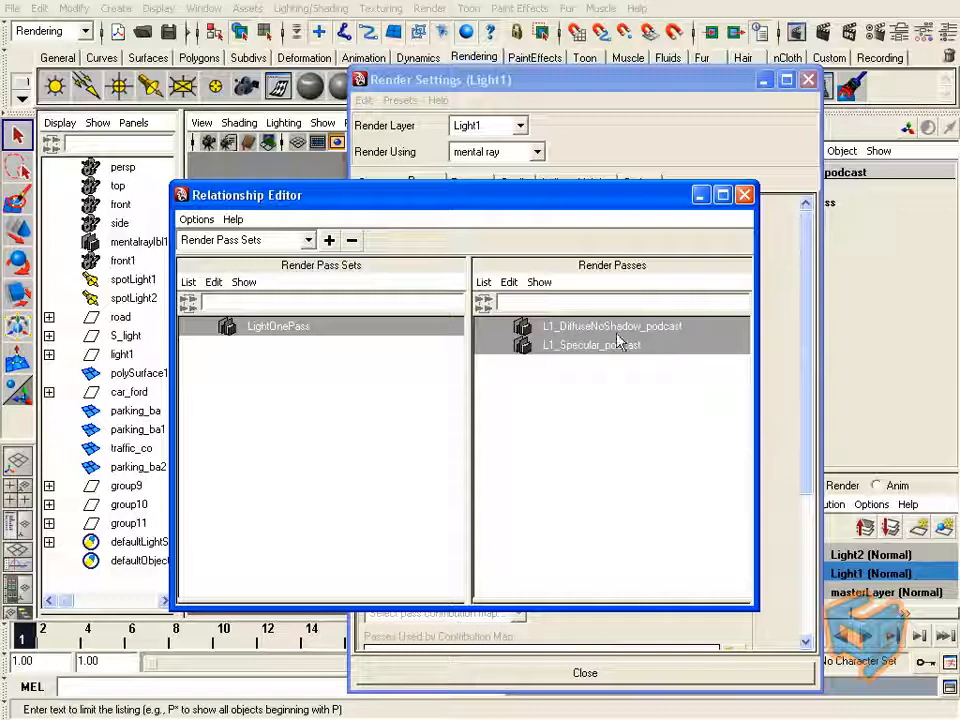
click(744, 196)
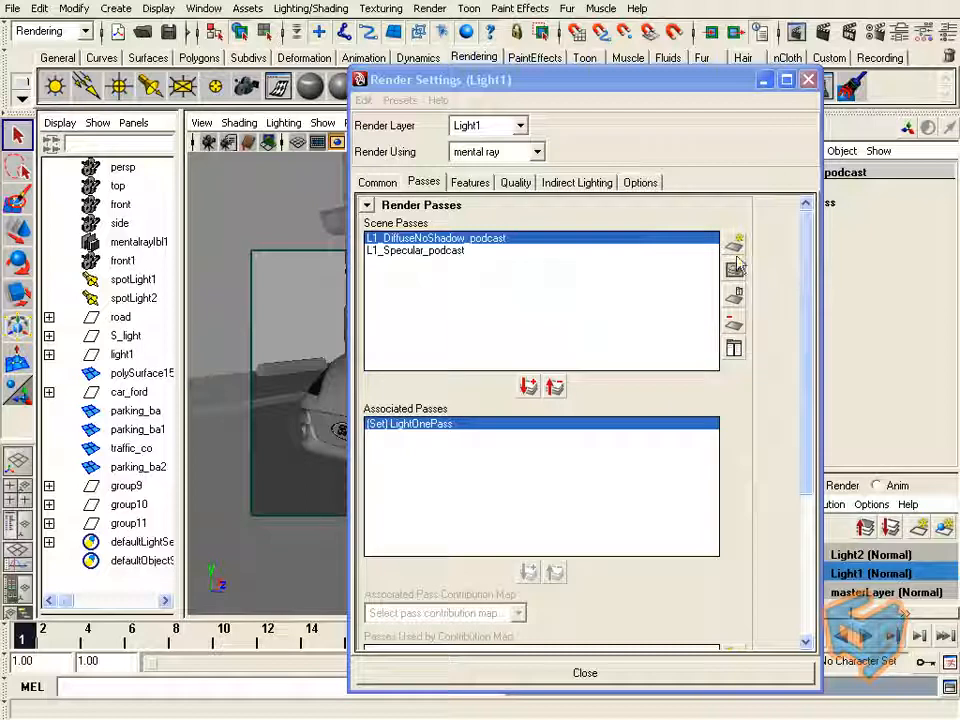
Step: Compare the associated passes of the Light2 layer with those of the Light1 layer
click(740, 269)
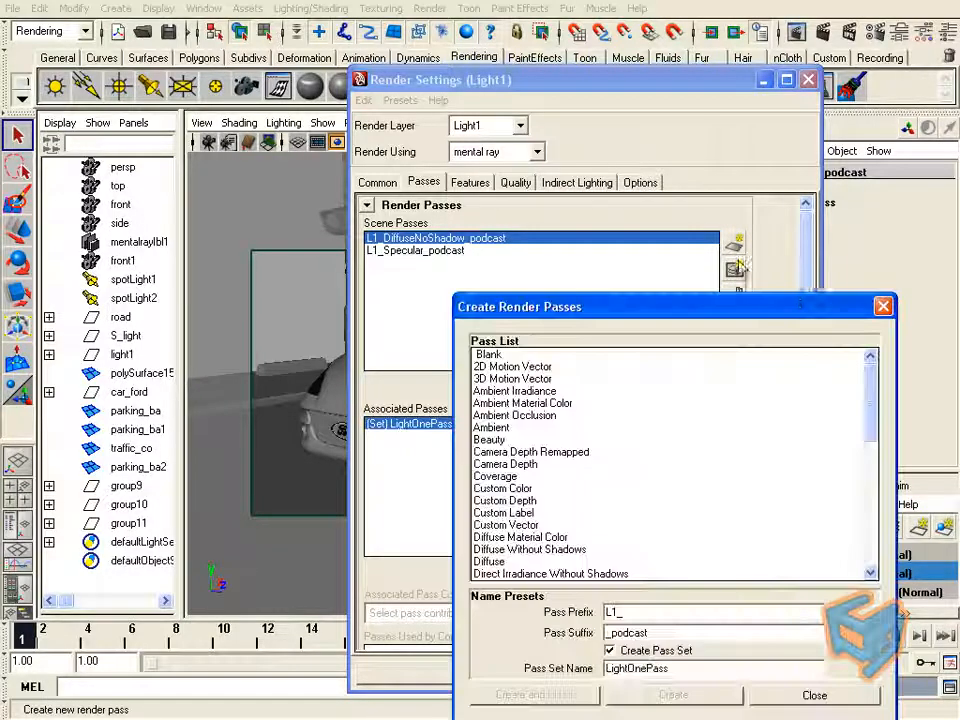
click(881, 307)
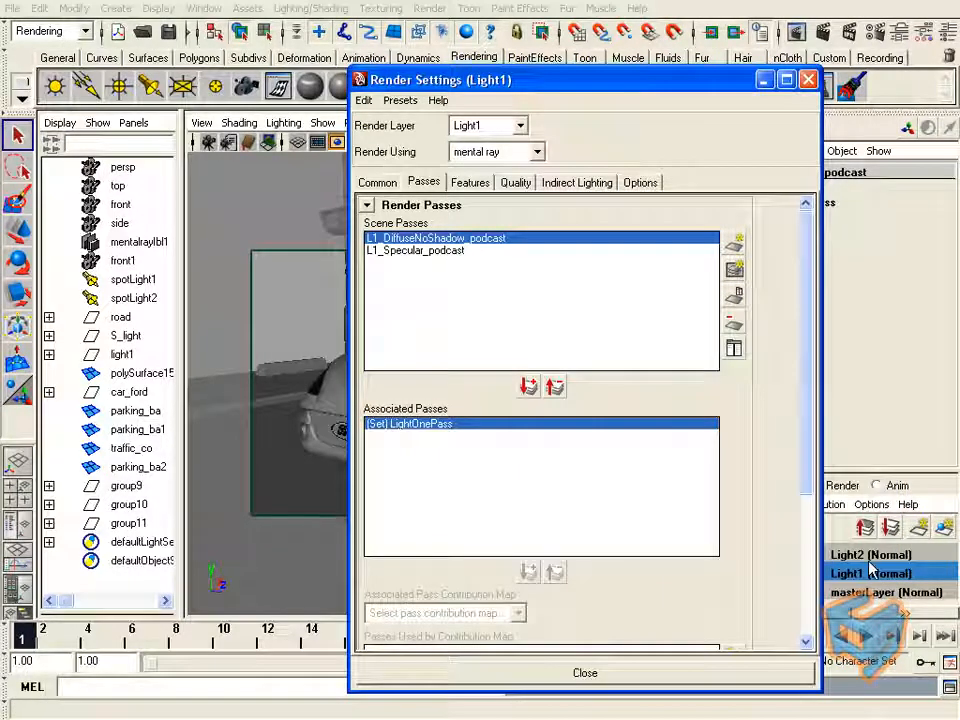
click(870, 555)
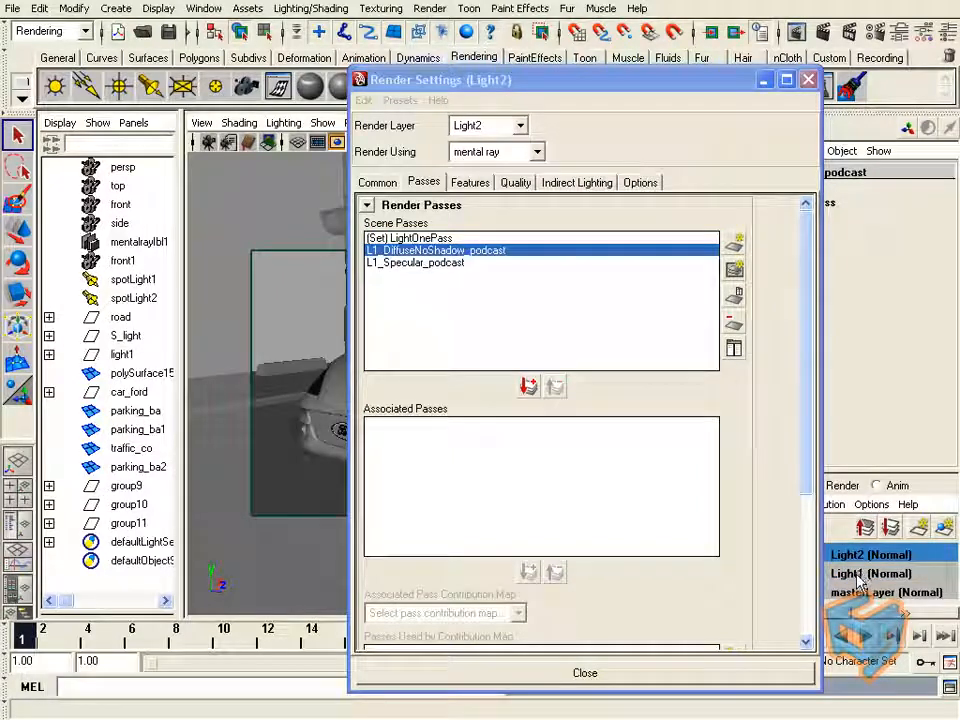
drag(676, 88, 586, 92)
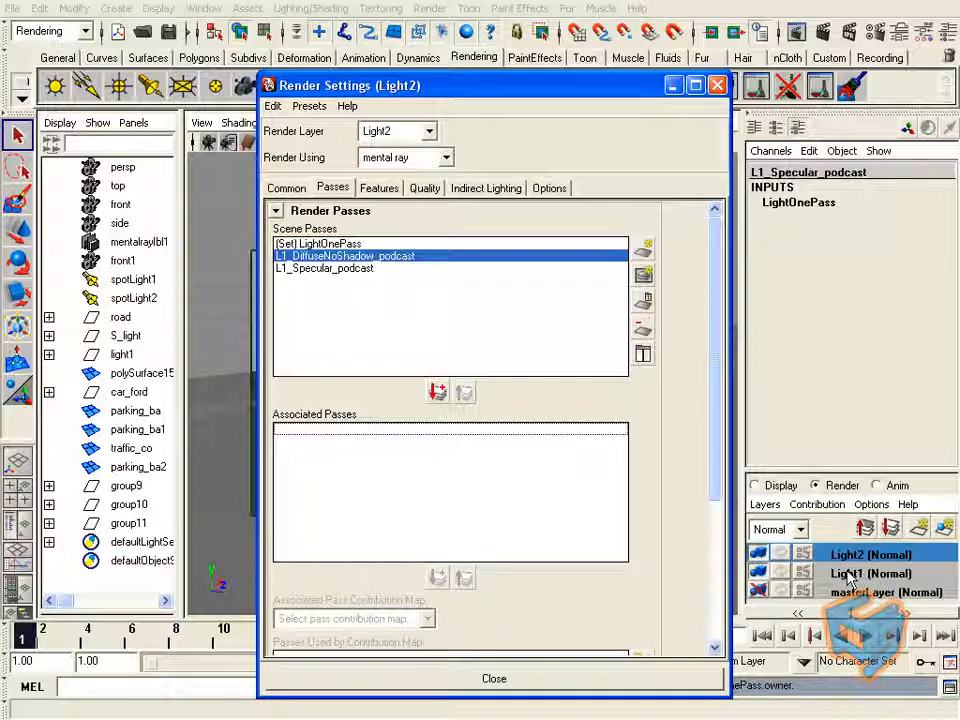
click(848, 578)
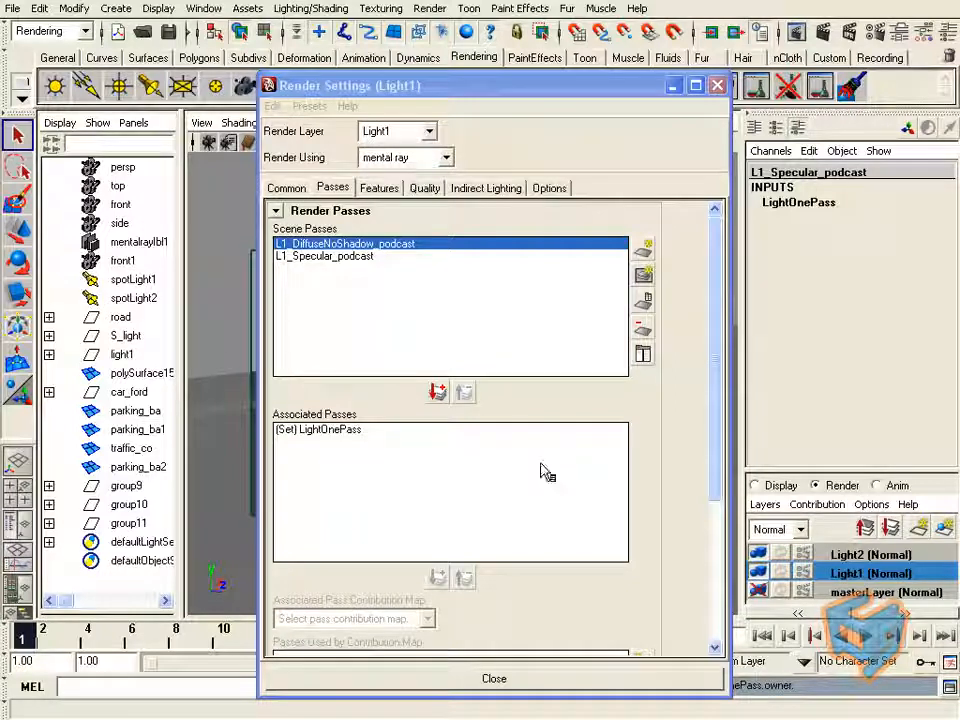
Step: For new render passes on the Light2 layer, set the pass prefix to L2_ and the pass set name to LighttwoPass
click(842, 557)
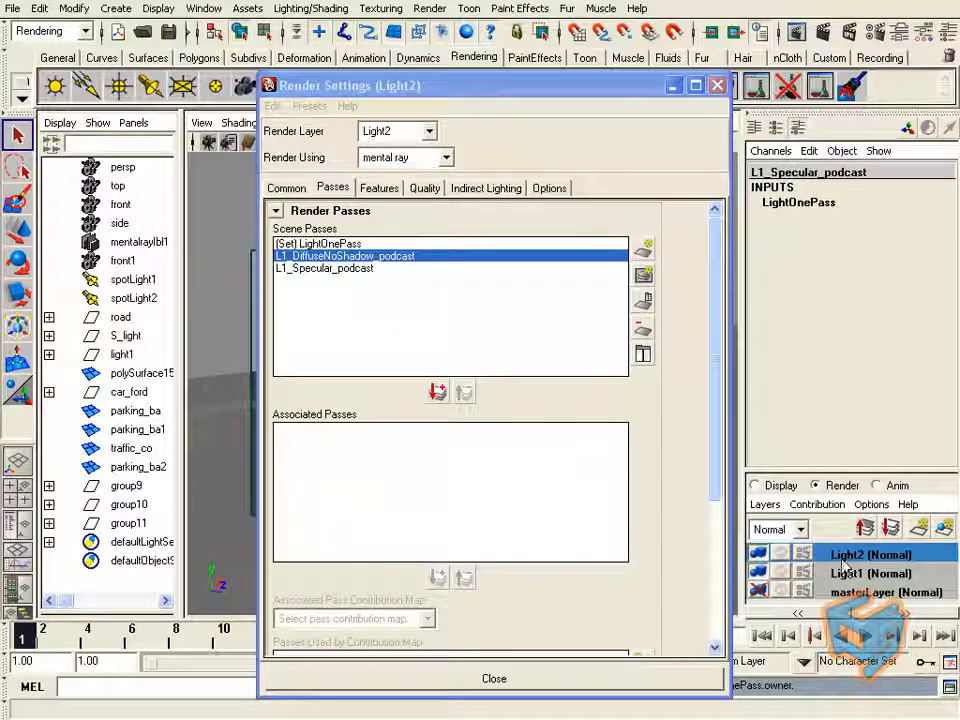
click(645, 254)
drag(583, 312, 624, 288)
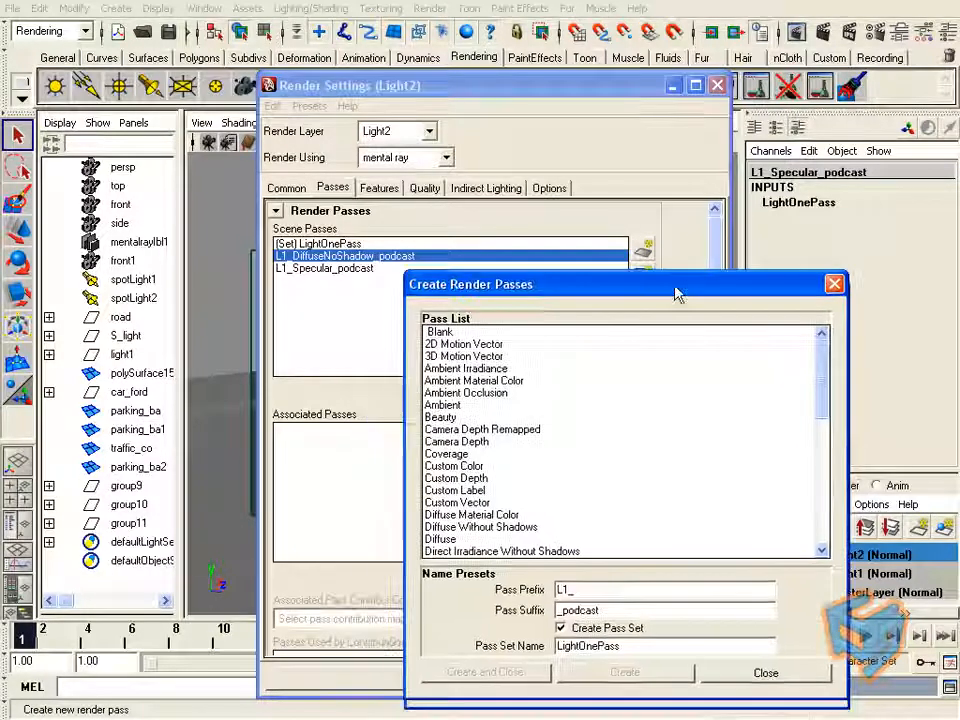
double_click(565, 588)
text(L2_)
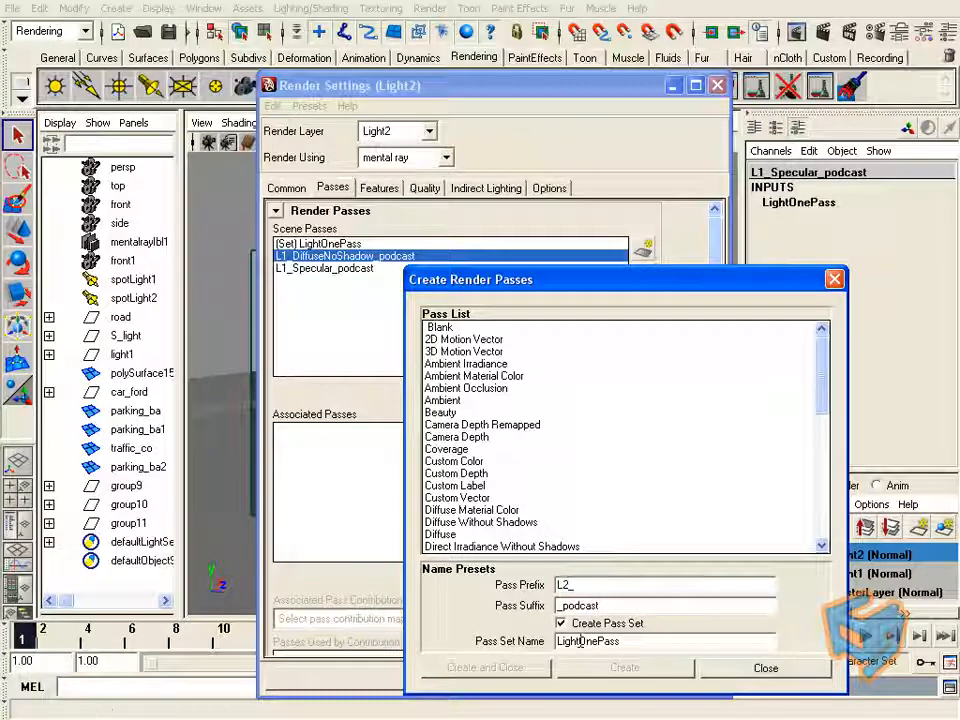
drag(589, 641, 595, 643)
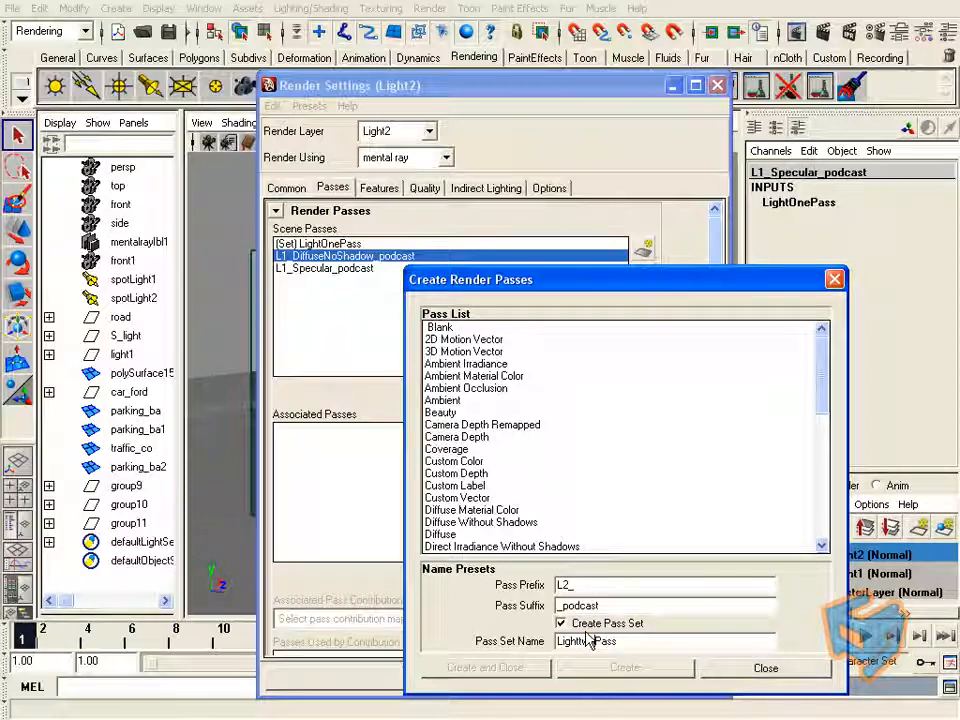
text(wo)
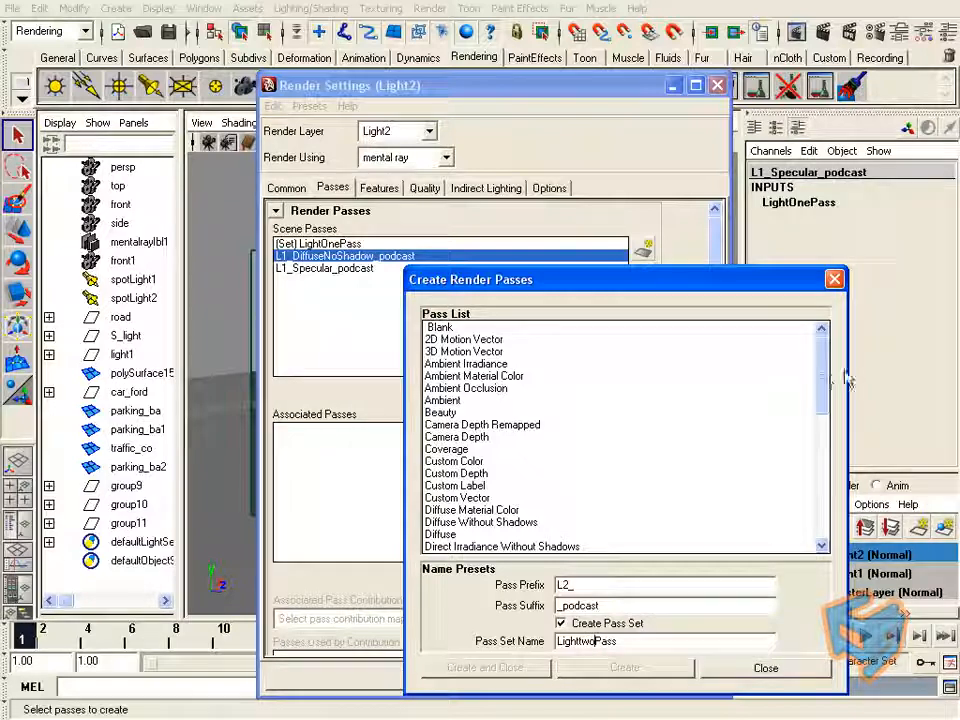
Step: Create a Specular pass together with the LighttwoPass set
drag(829, 388, 816, 542)
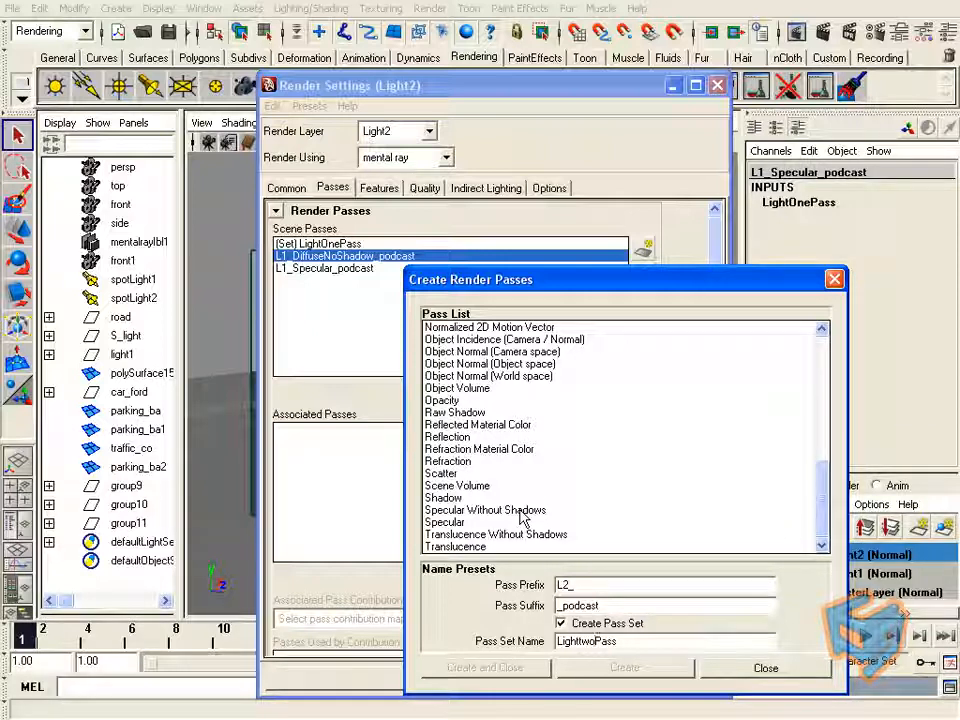
click(489, 522)
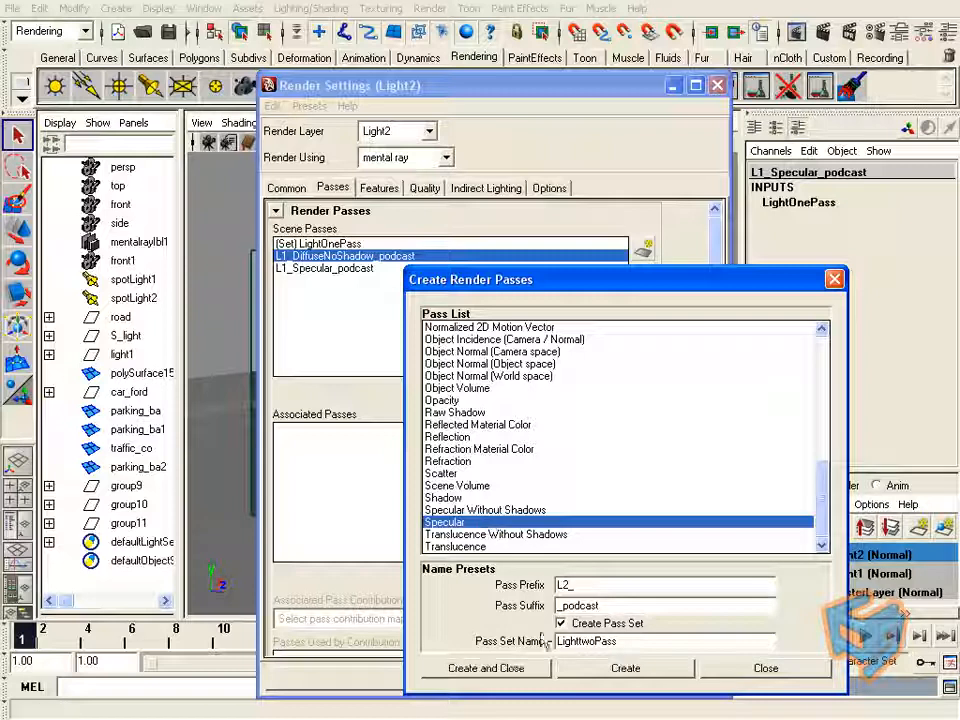
click(488, 668)
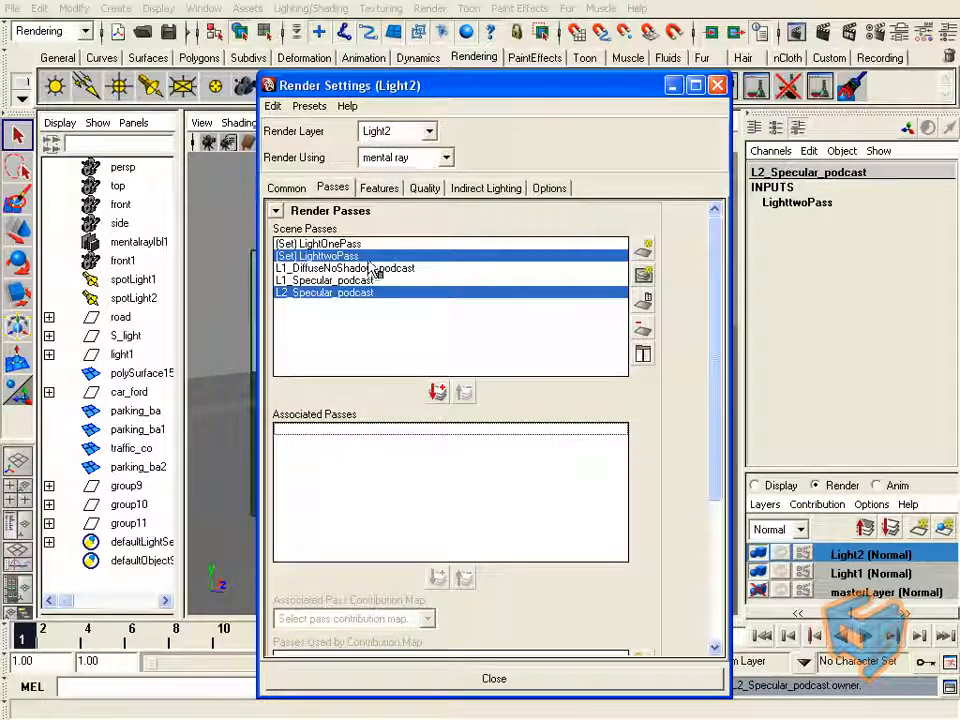
Step: Create a Diffuse Without Shadows pass with the L2_ prefix and pass set creation turned off
click(345, 257)
click(333, 293)
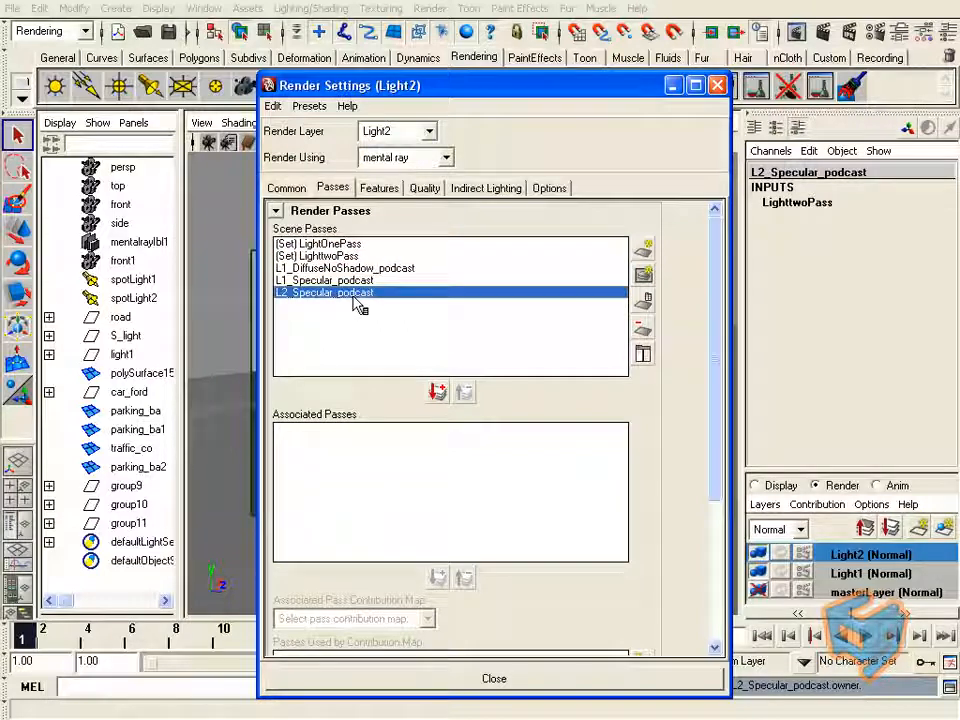
click(643, 246)
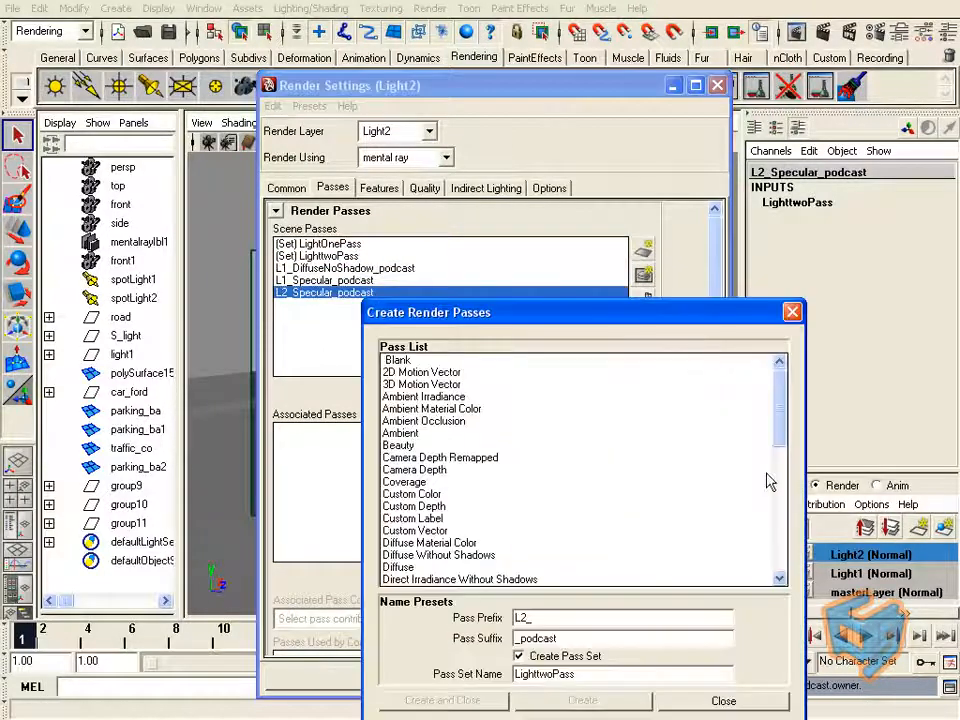
click(518, 656)
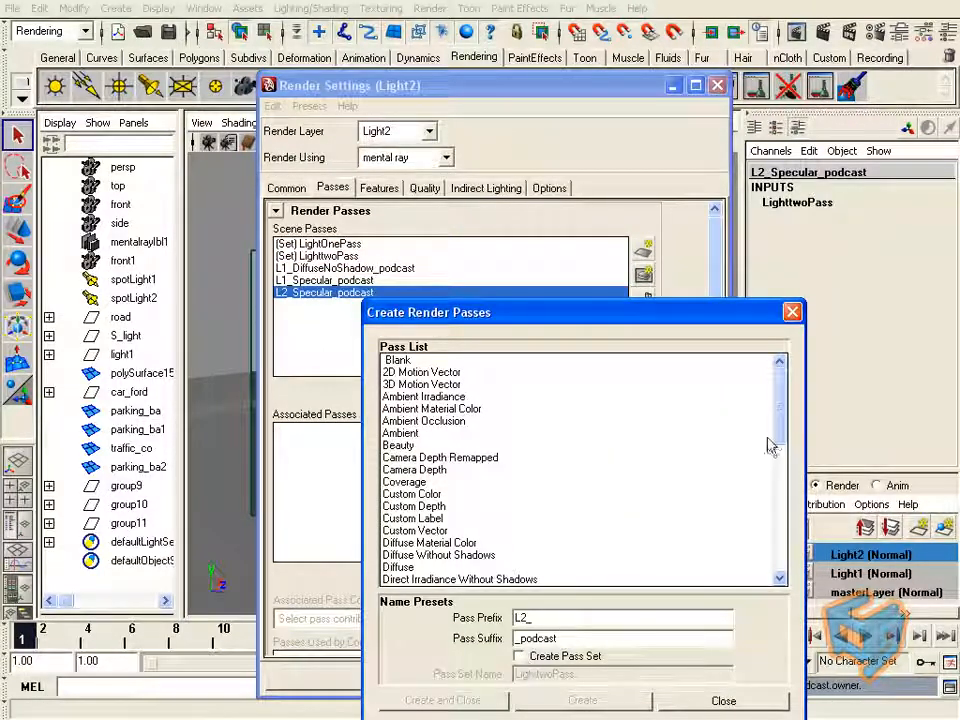
mouse_move(778, 426)
mouse_down()
mouse_move(777, 444)
mouse_move(777, 434)
mouse_up()
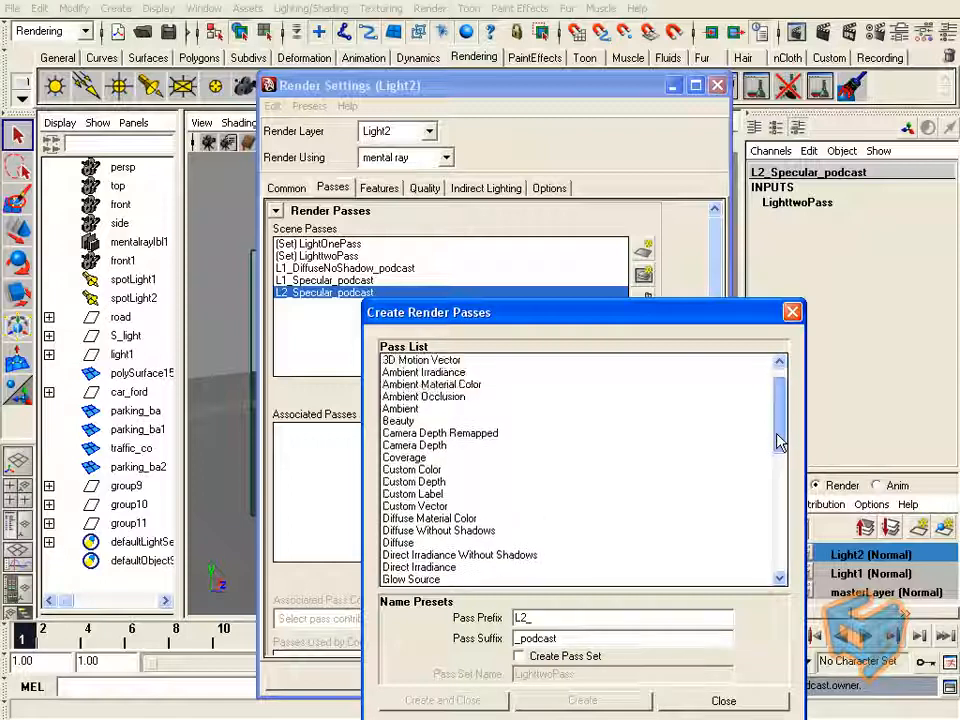
click(460, 530)
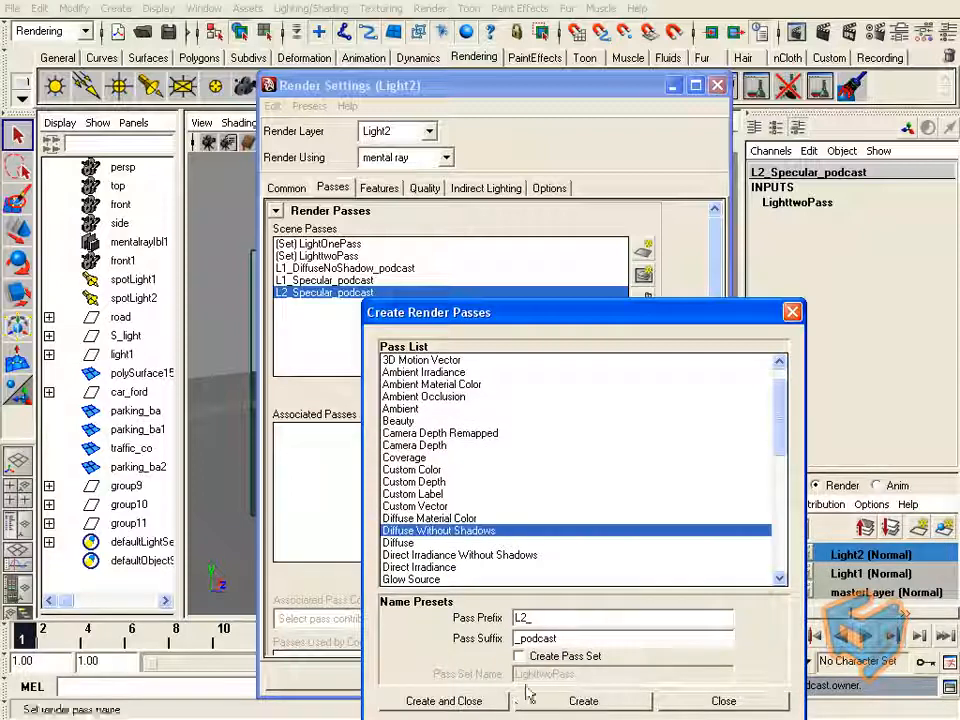
click(444, 701)
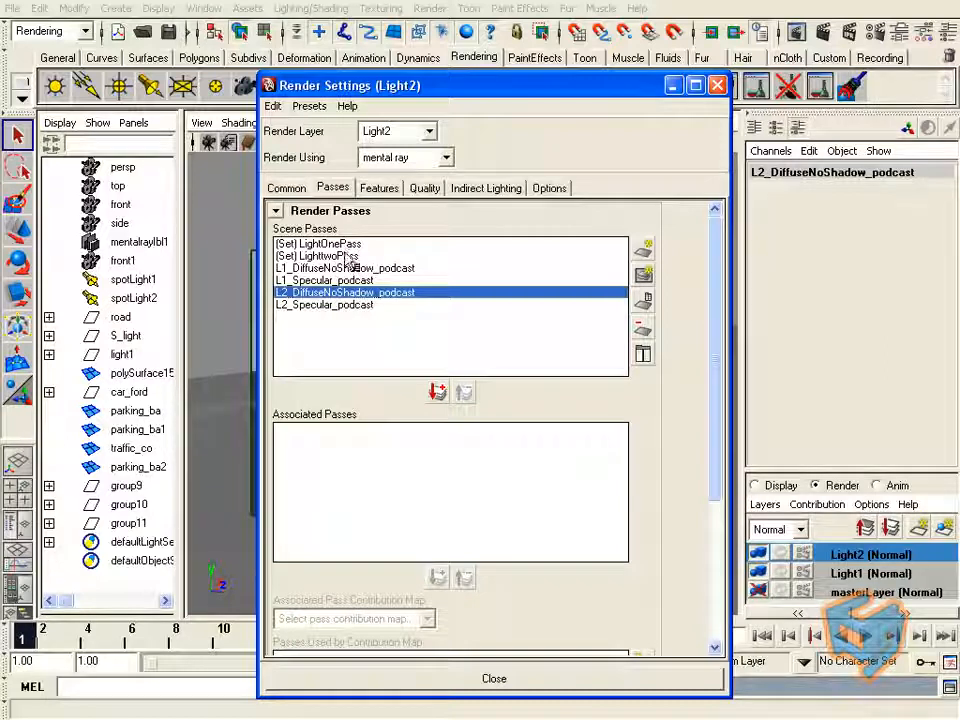
Step: Review the LightOnePass members in the render pass set relationships and add L2_DiffuseNoShadow_podcast to the LighttwoPass set
click(204, 8)
mouse_move(252, 88)
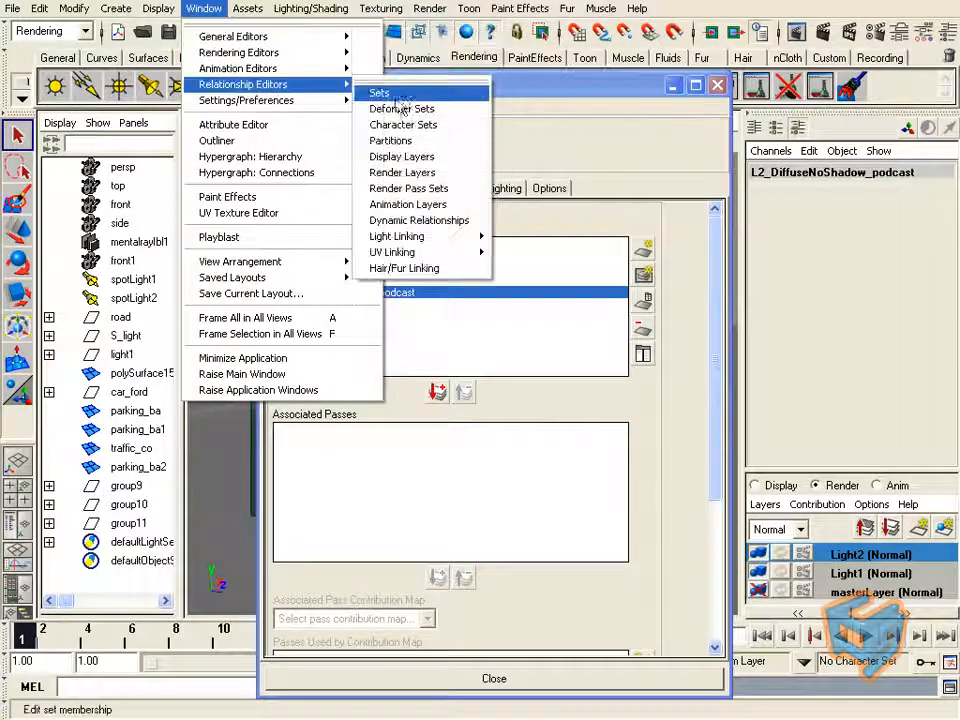
click(439, 189)
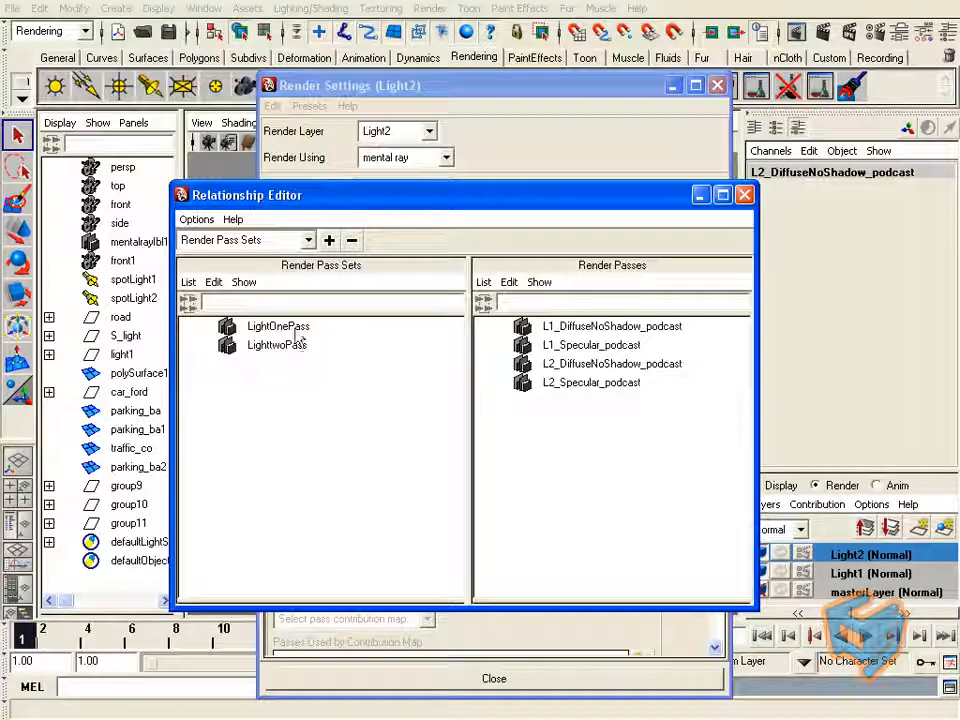
click(300, 328)
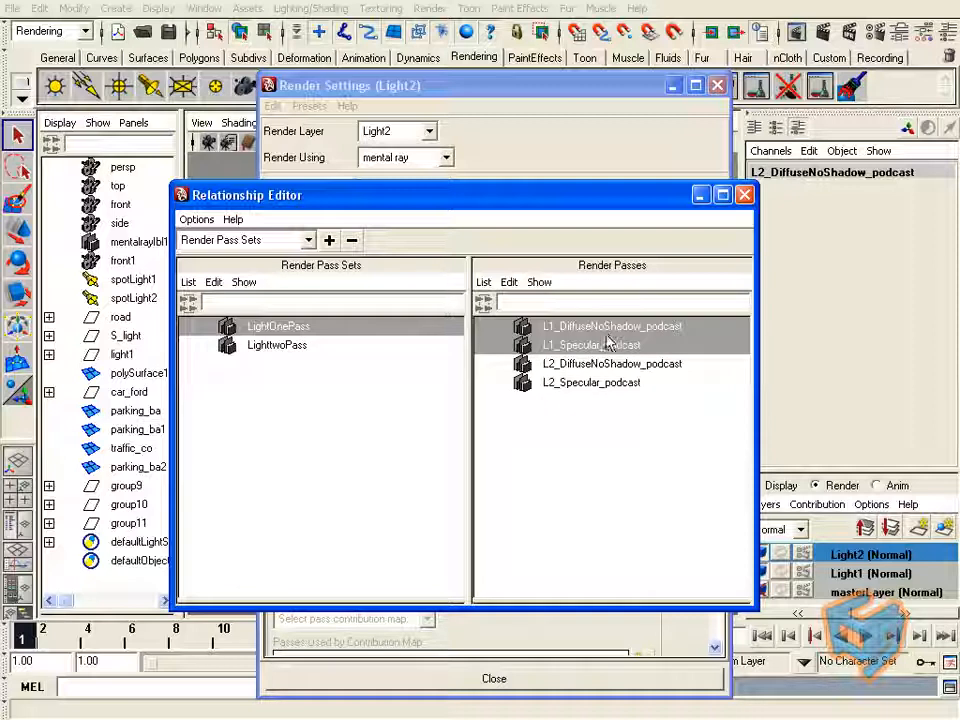
click(285, 347)
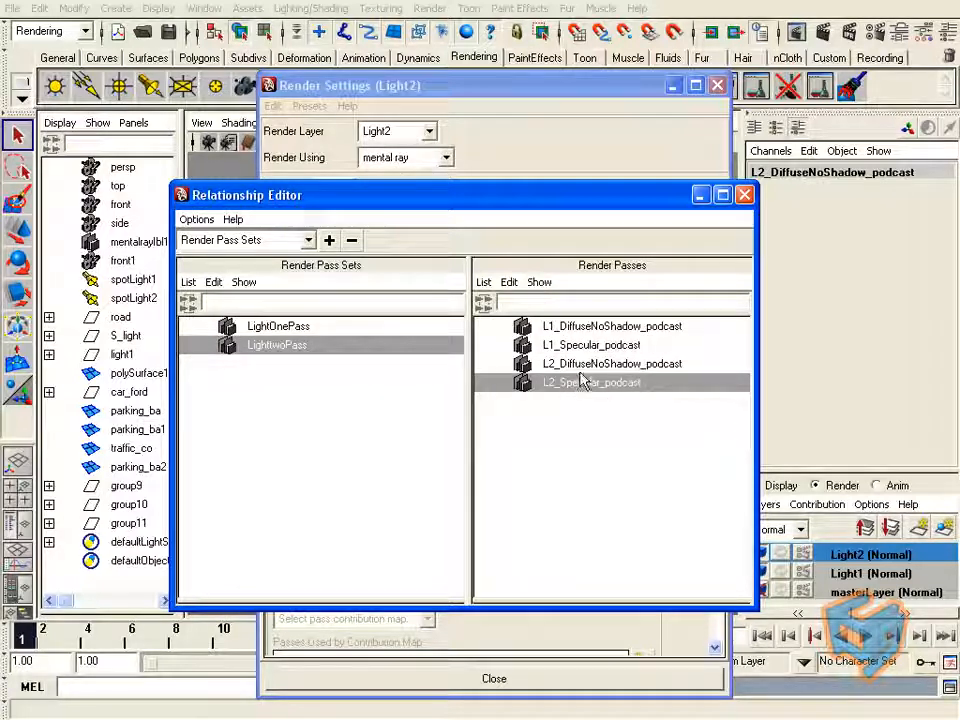
click(580, 366)
right_drag(585, 370, 588, 372)
Step: Associate the LighttwoPass set with the Light2 layer in the render settings
click(562, 150)
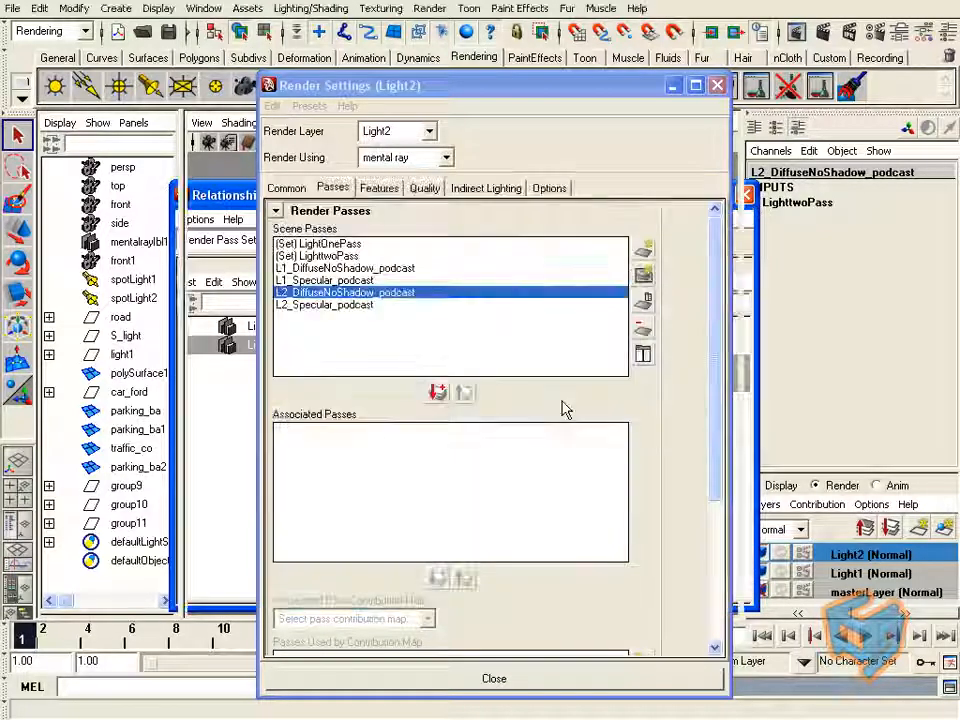
click(335, 257)
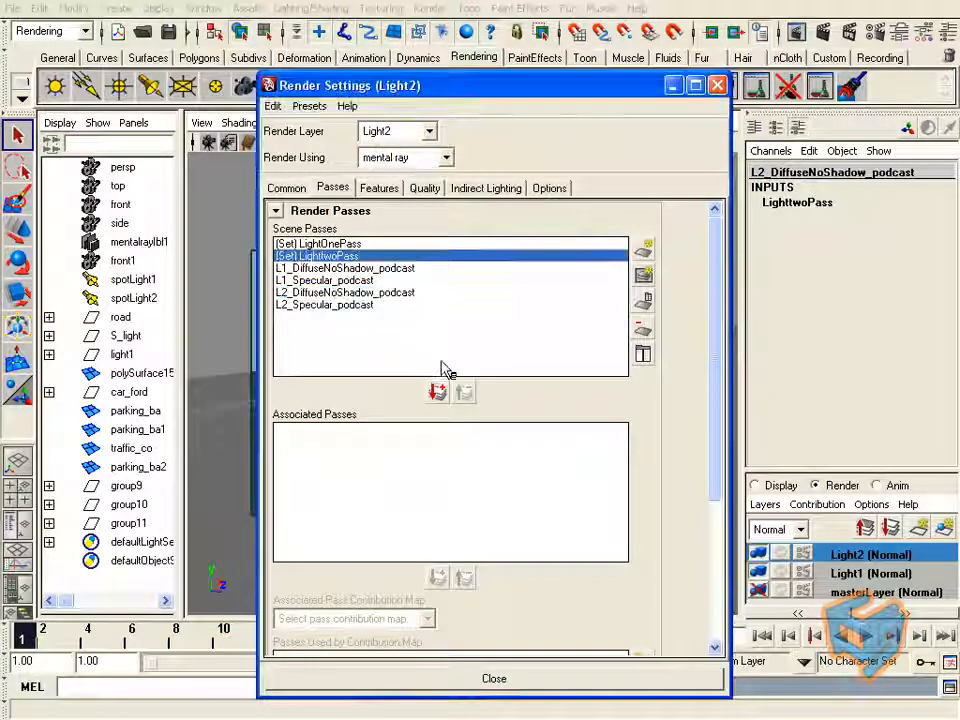
click(437, 392)
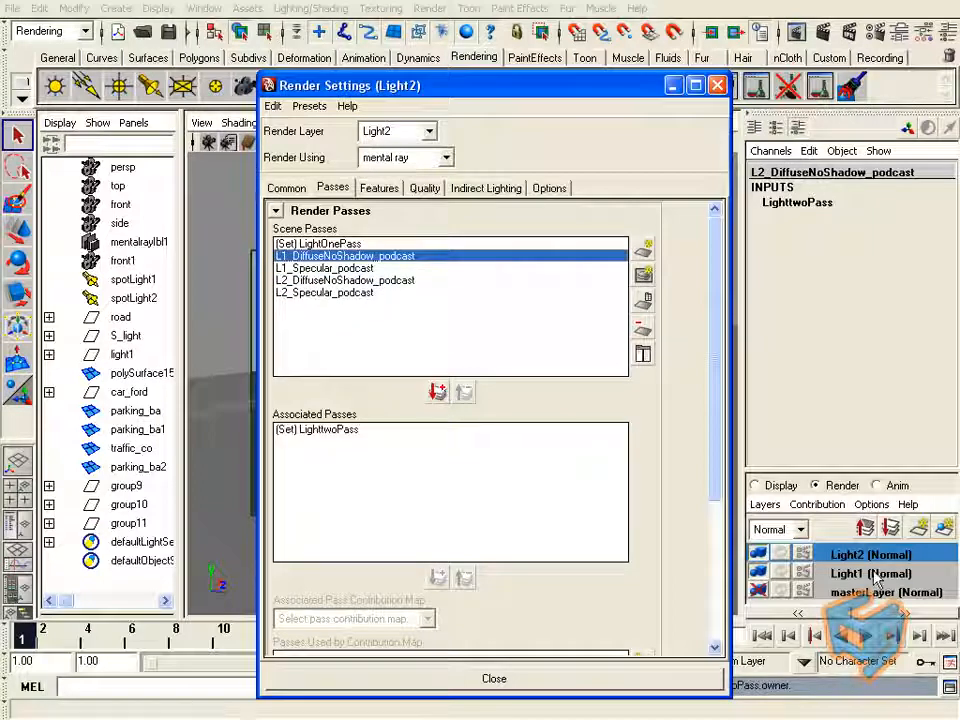
Step: Rename the LighttwoPass set to LightTwoPass, and select the LightOnePass set to show its attributes
click(345, 431)
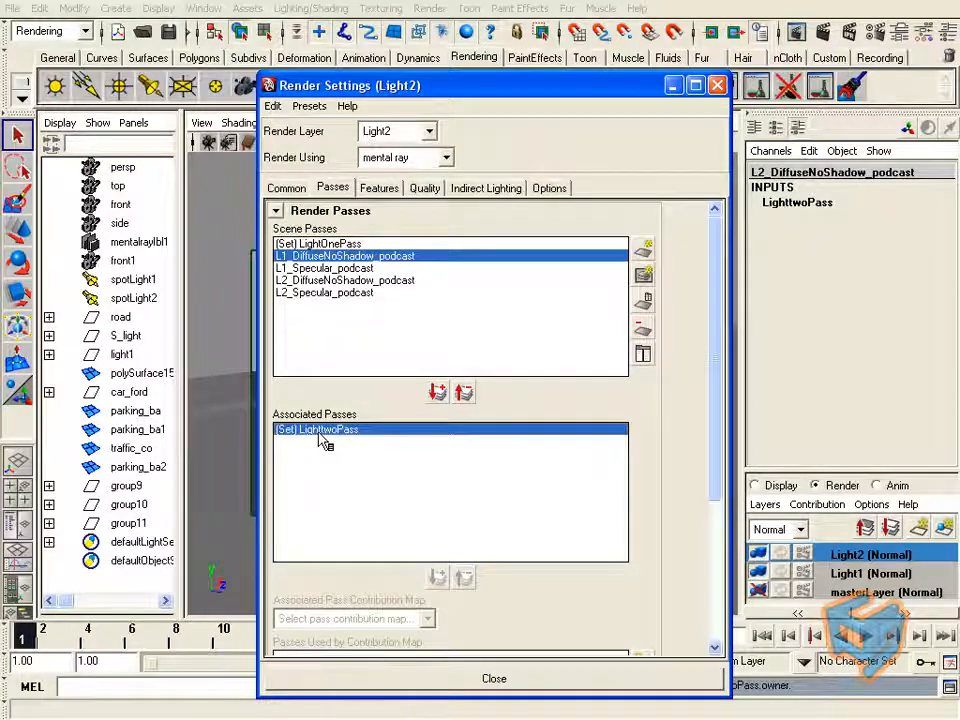
double_click(319, 432)
drag(478, 85, 418, 86)
click(728, 212)
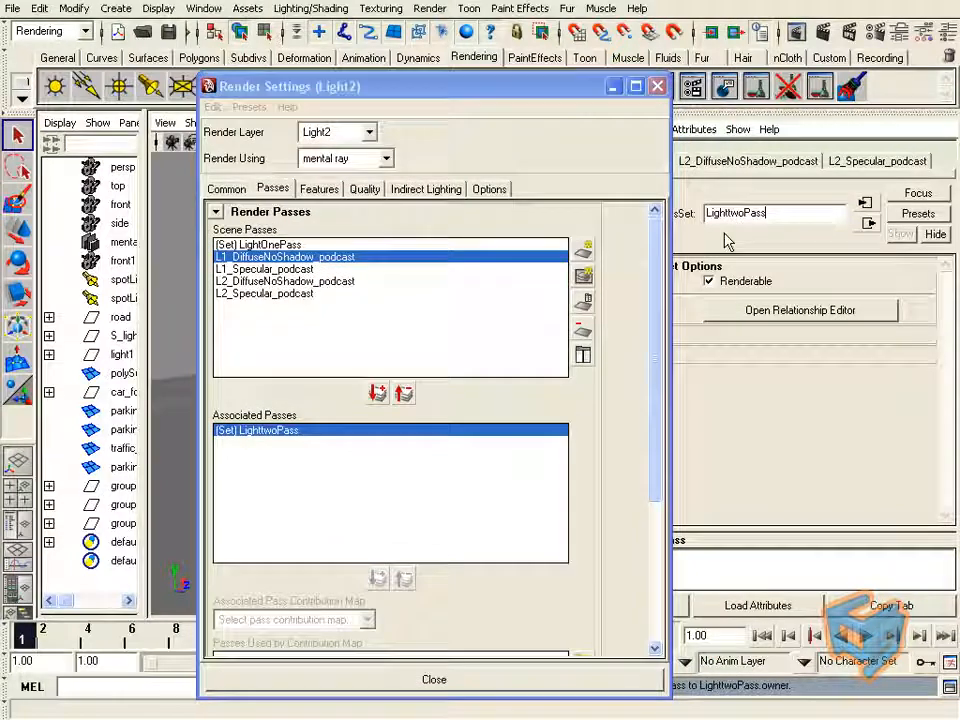
key(BackSpace)
text(T)
key(Return)
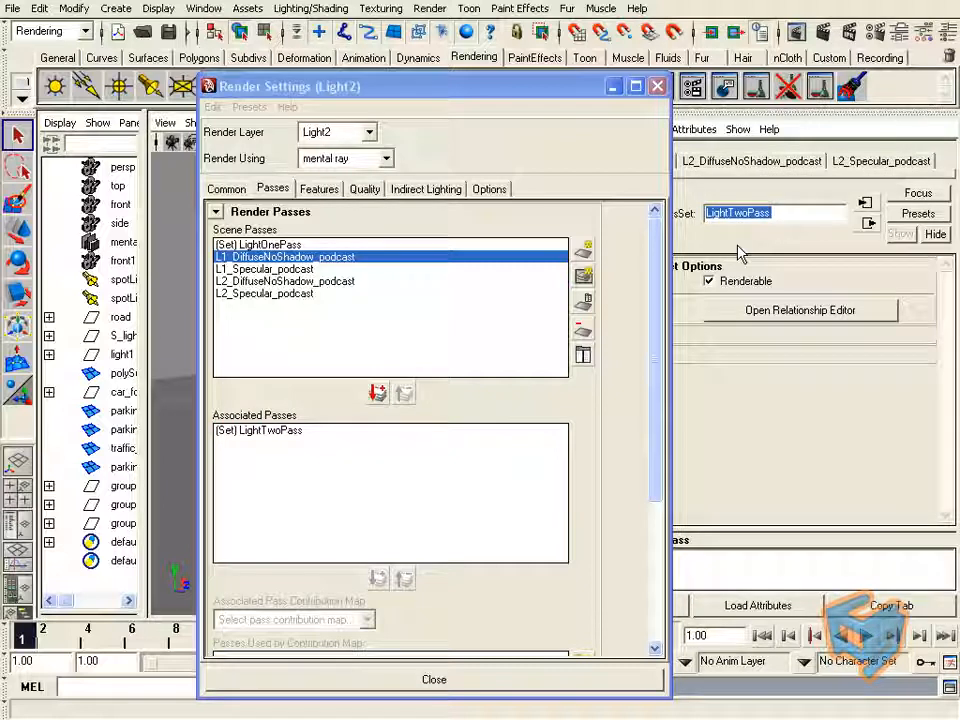
click(310, 246)
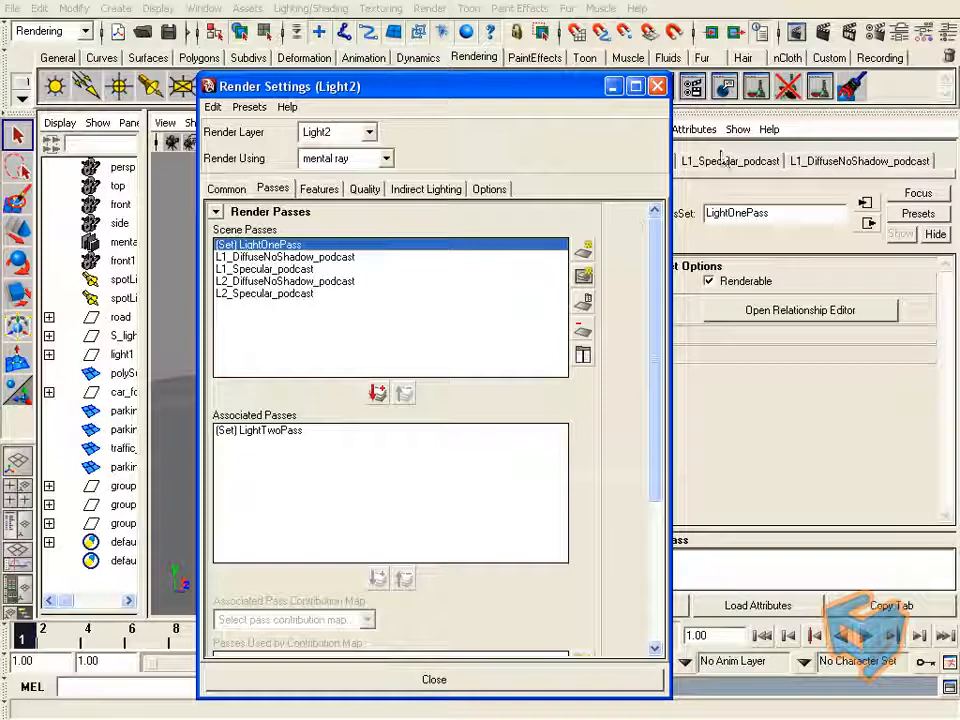
Step: Check the pass sets associated with the Light1 and Light2 layers in the render settings, and batch render the scene
click(947, 31)
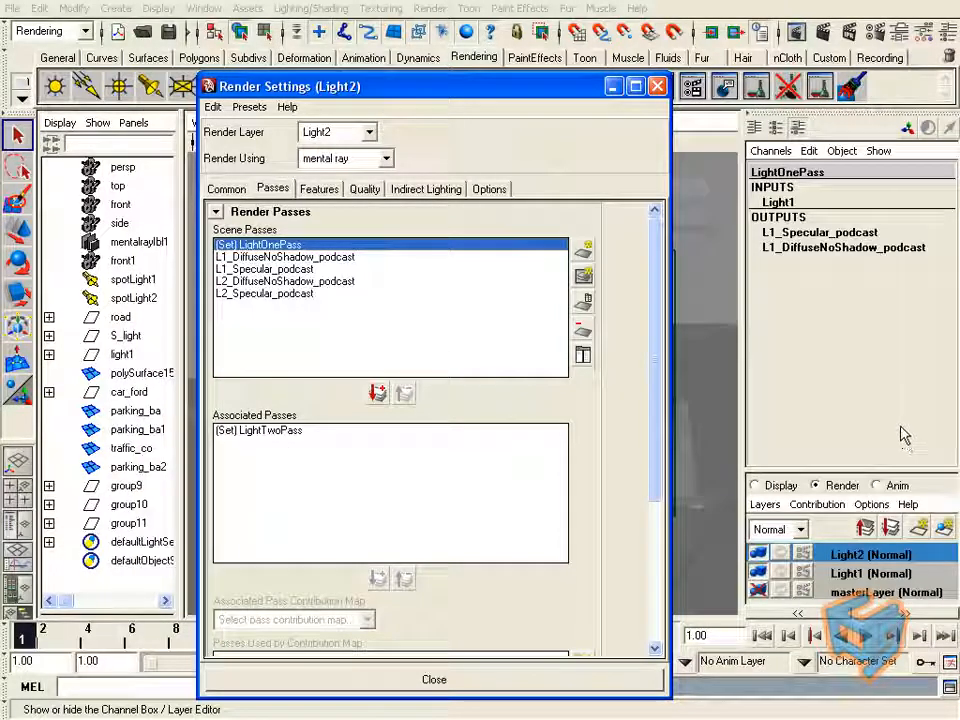
click(891, 578)
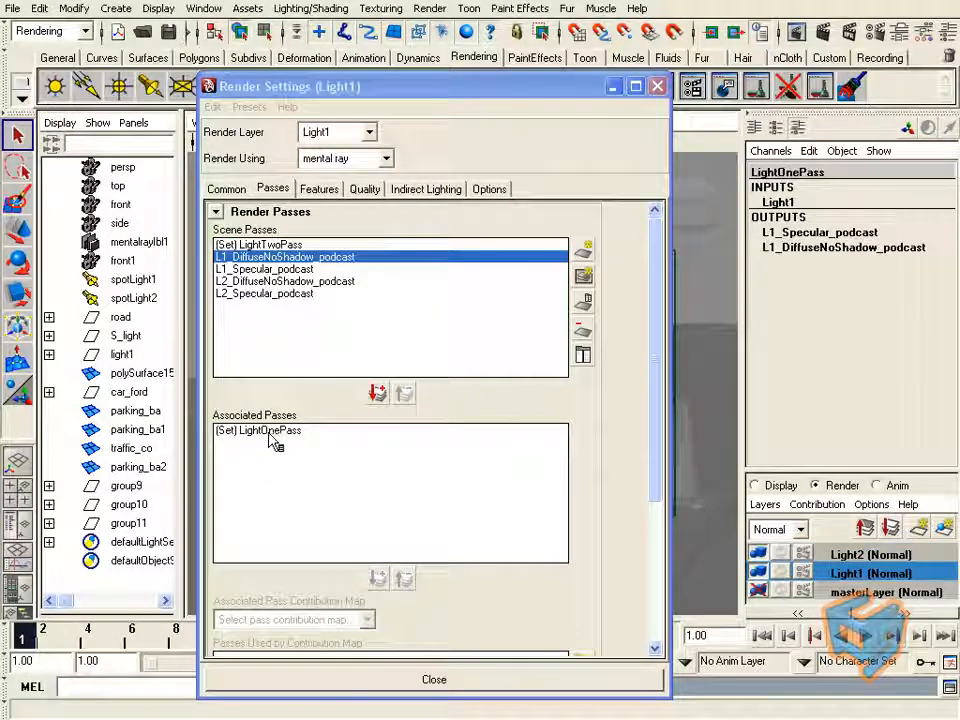
click(872, 556)
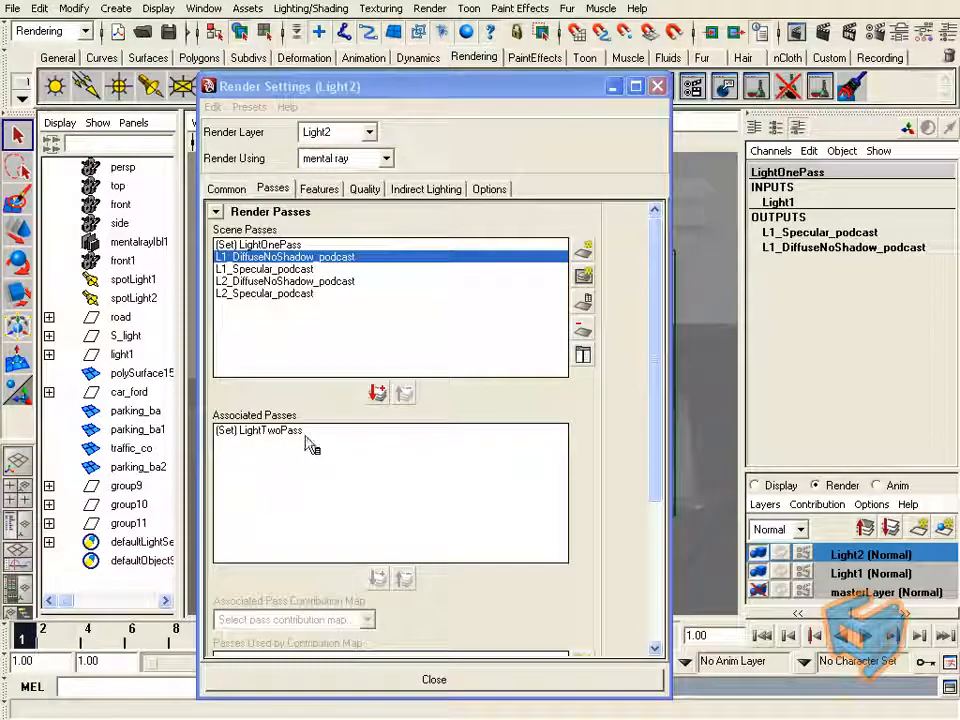
click(657, 88)
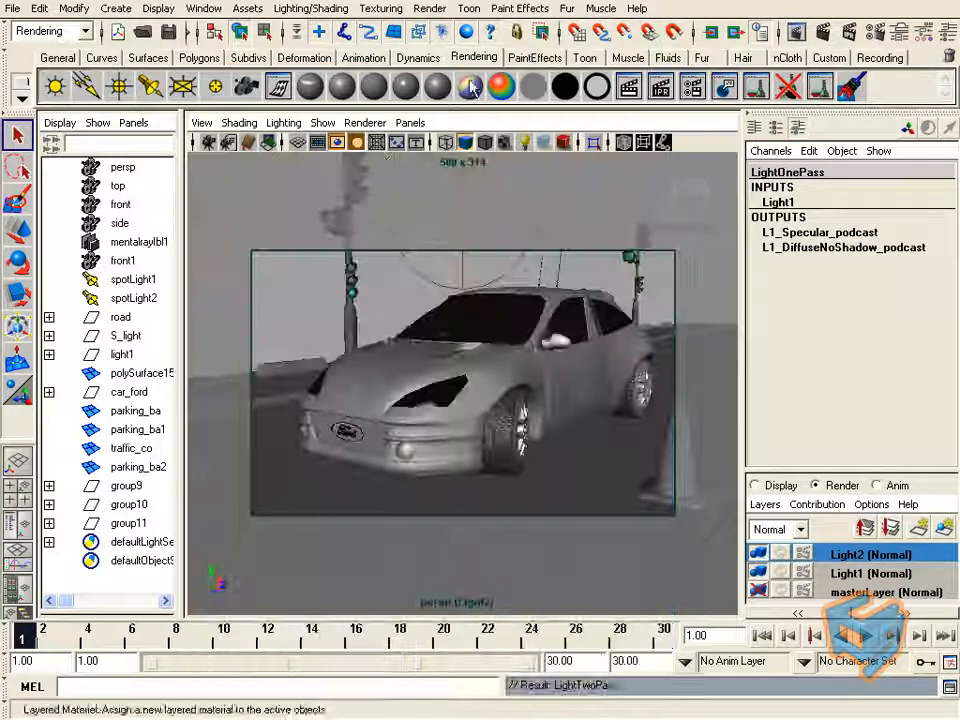
click(429, 8)
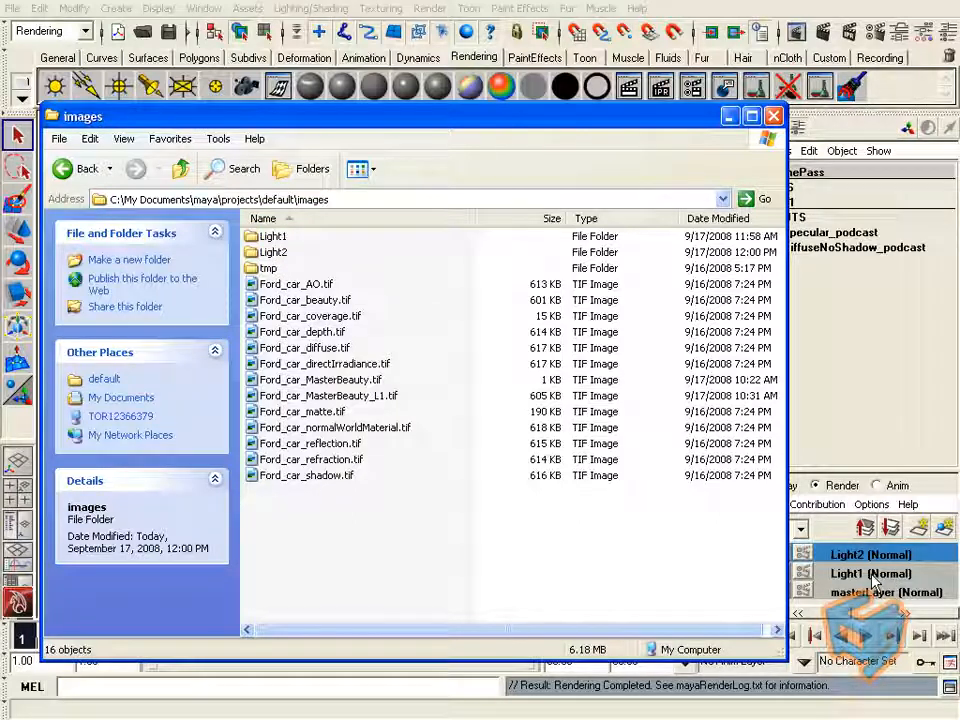
Step: View Ford_car_L1_DiffuseNoShadow_podcast.jpg from the rendered Light1 images folder in PictureViewer, placed clear of the file list
click(272, 238)
double_click(273, 240)
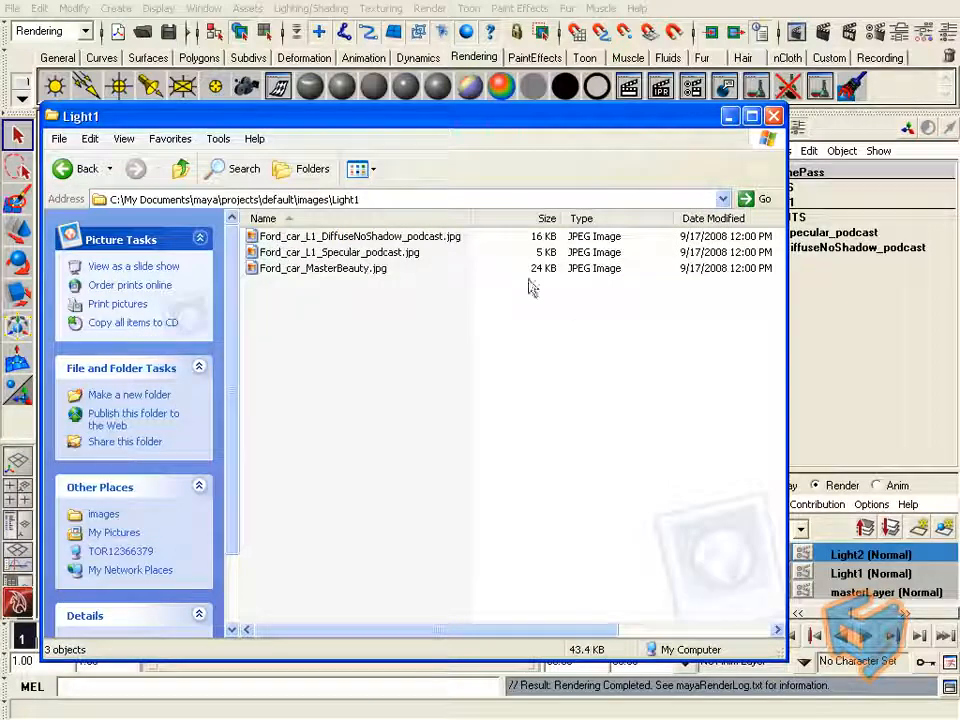
mouse_move(427, 254)
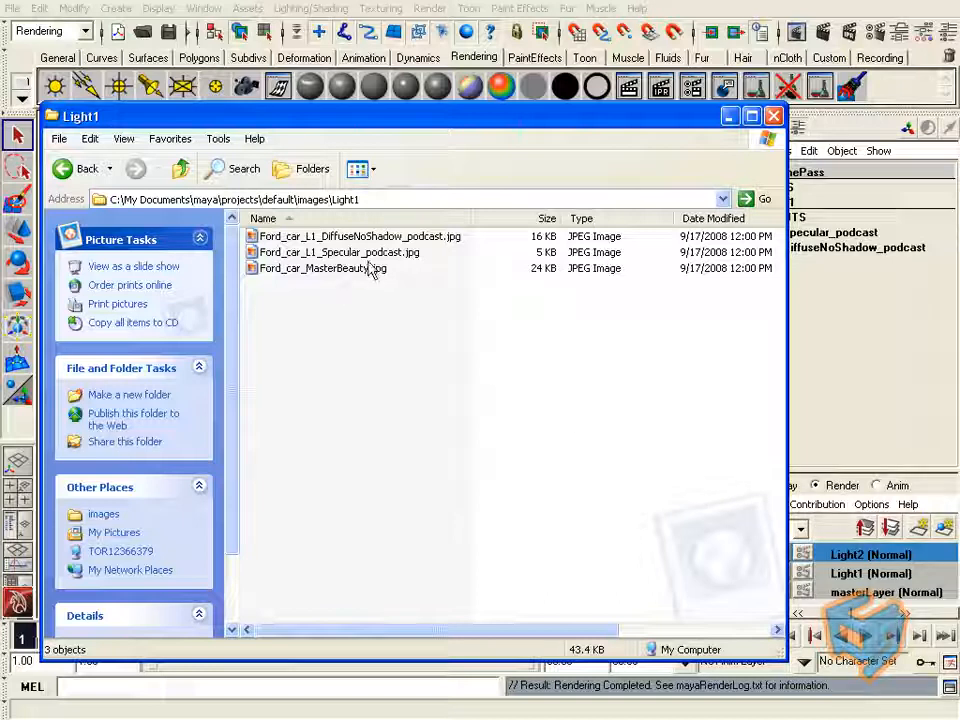
right_click(436, 238)
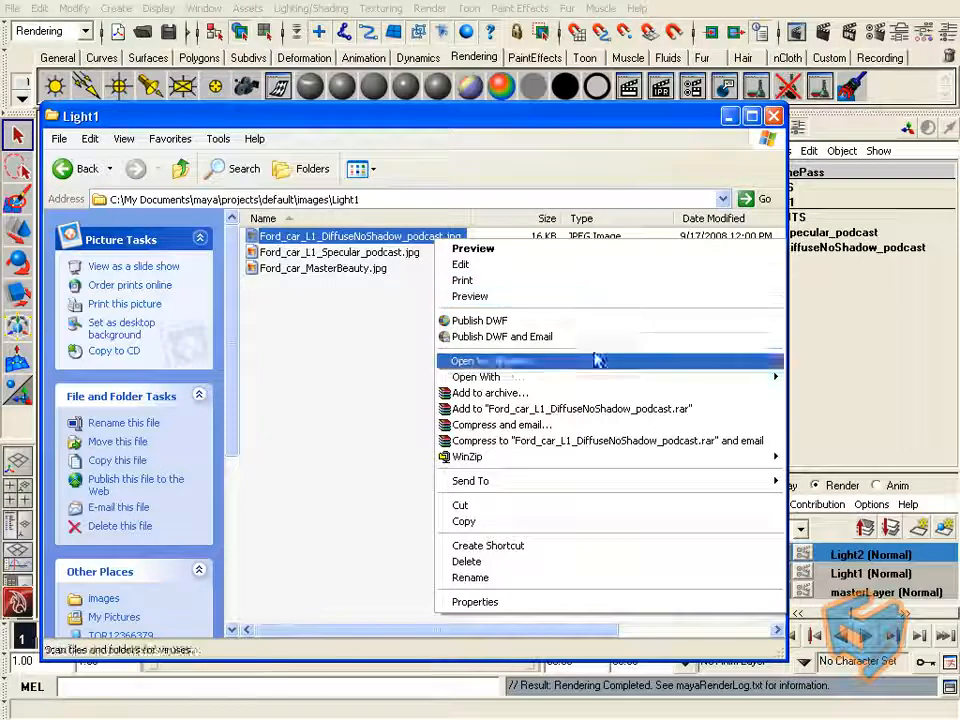
mouse_move(600, 380)
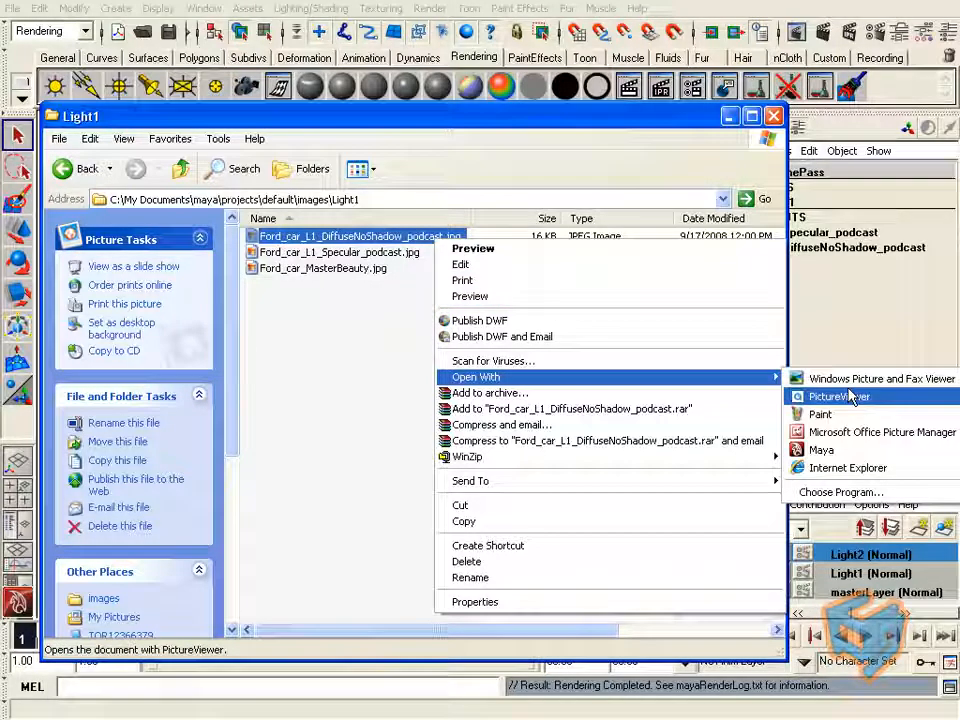
click(849, 397)
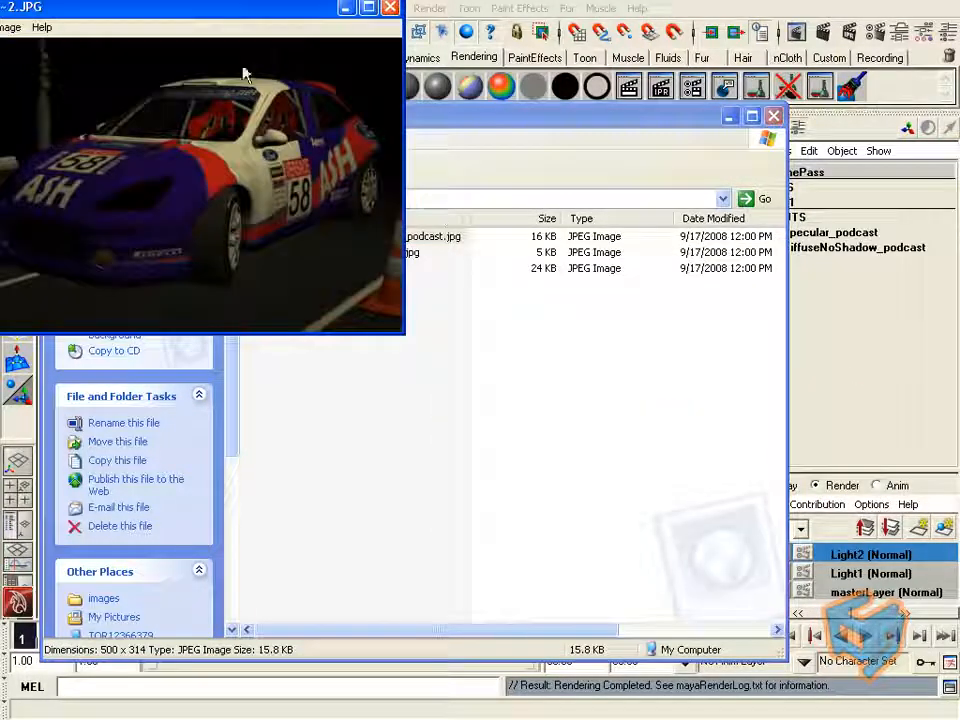
drag(240, 17, 740, 85)
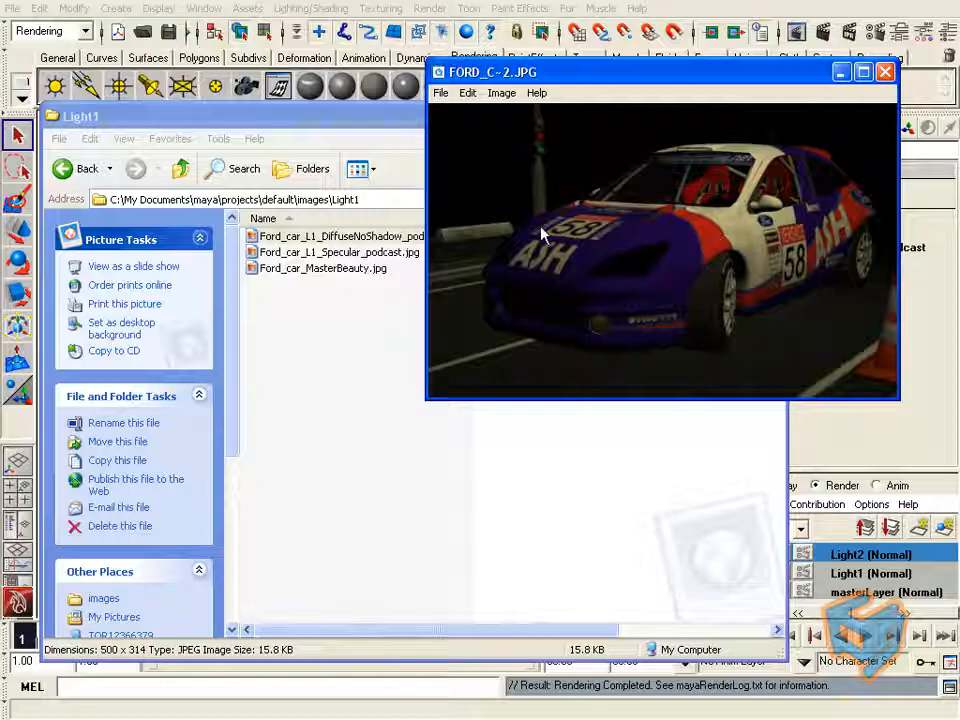
Step: View the Light2 folder's L2_DiffuseNoShadow image in PictureViewer and place it beside the Light1 image for comparison
click(180, 168)
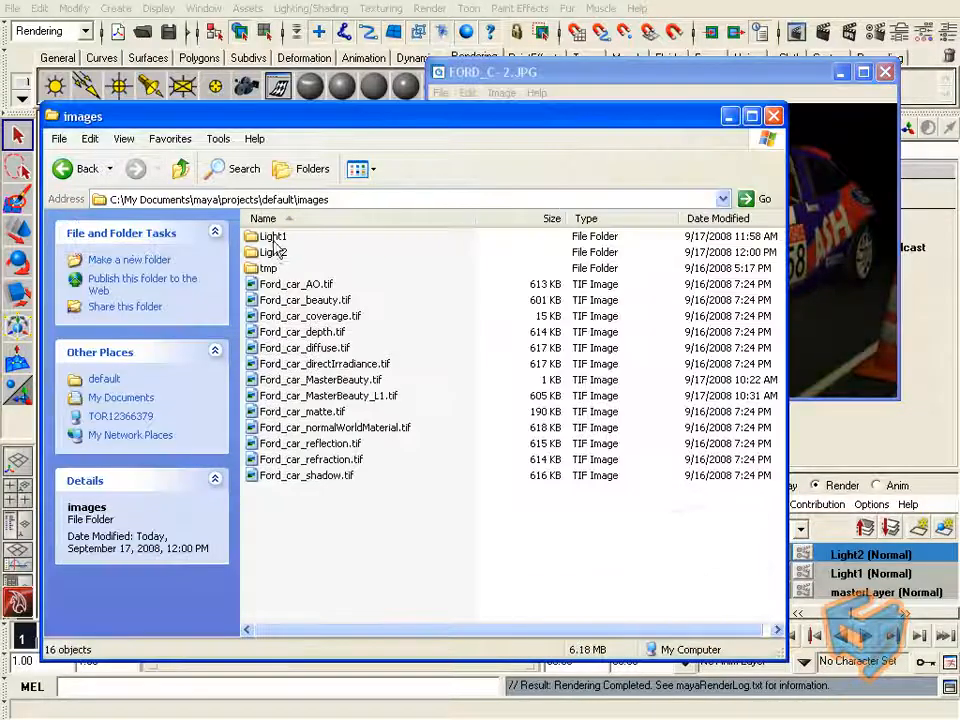
double_click(268, 250)
click(330, 237)
right_click(338, 240)
mouse_move(619, 384)
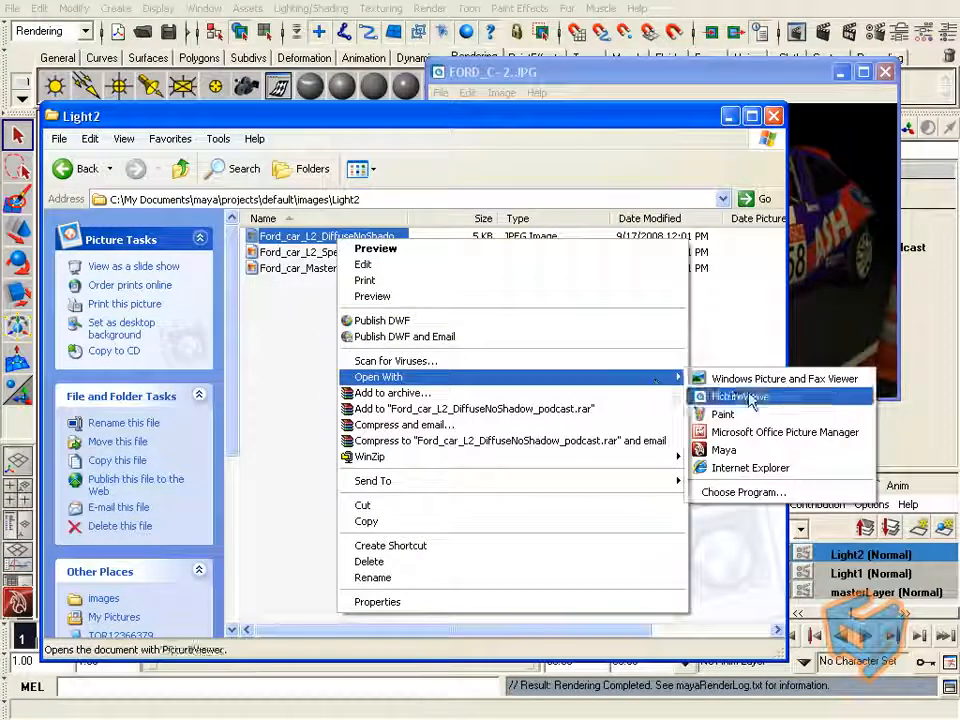
click(729, 396)
drag(289, 64, 398, 290)
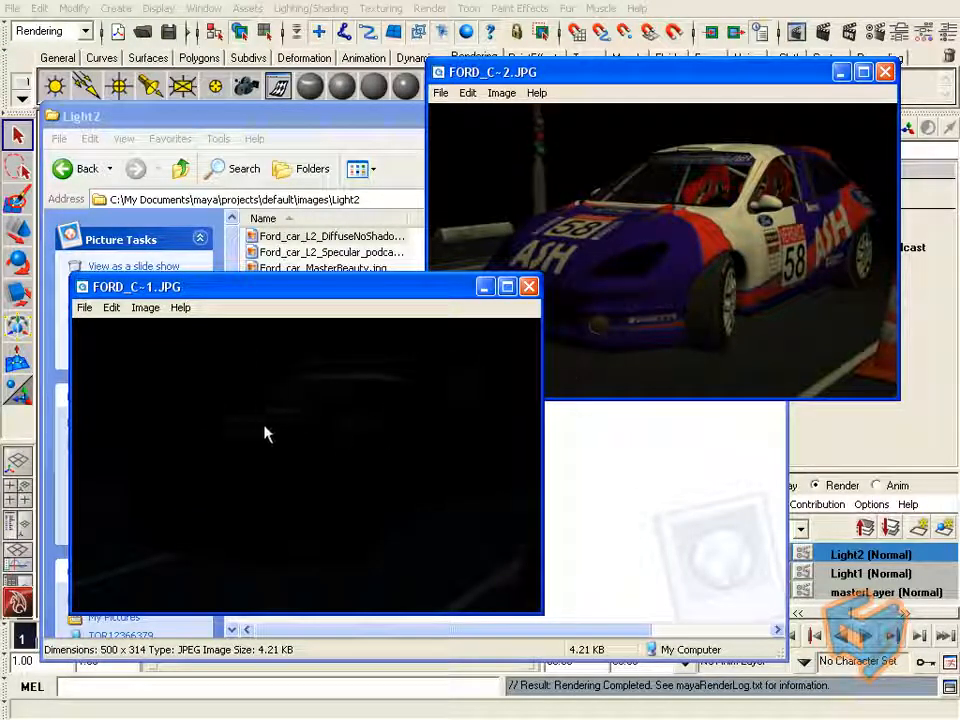
Step: Close both rendered images, return to the parent images folder and minimize its window
click(529, 287)
click(885, 72)
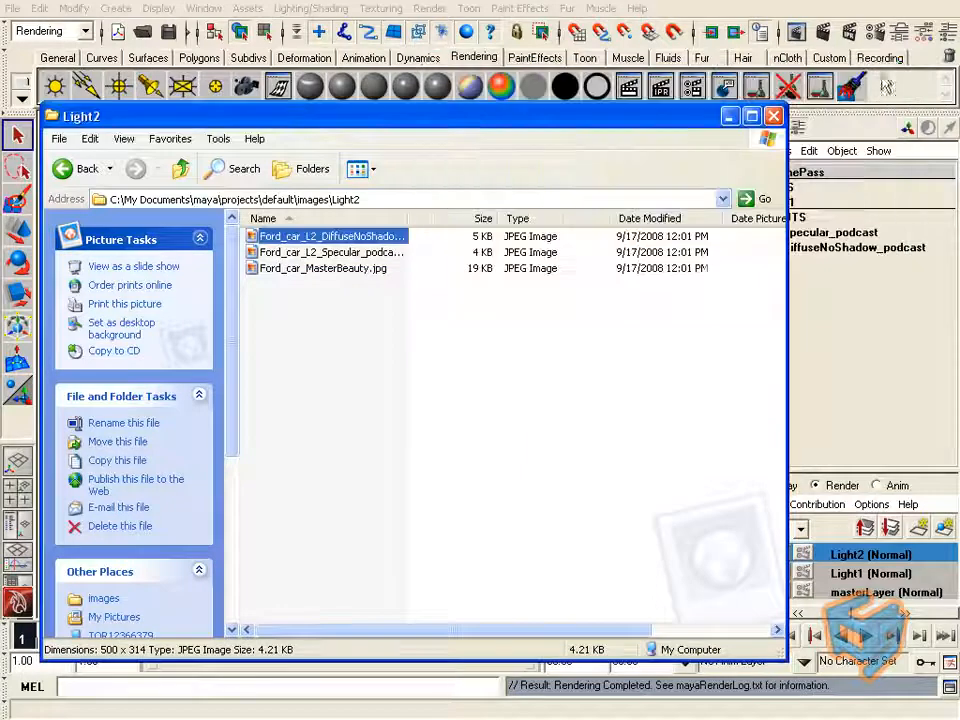
click(181, 168)
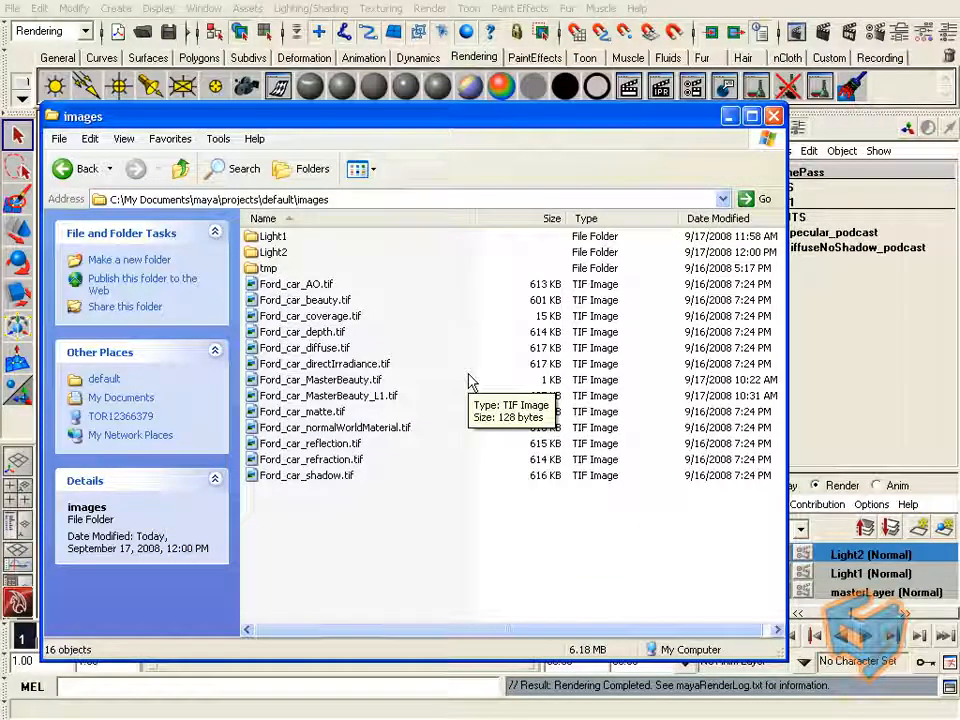
click(729, 117)
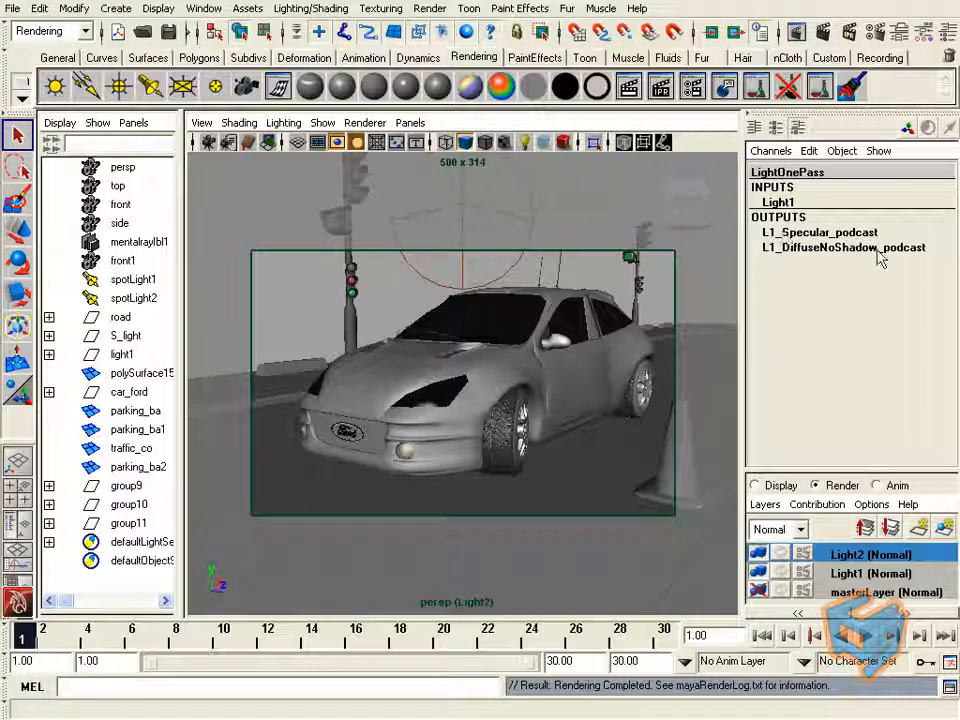
right_click(845, 557)
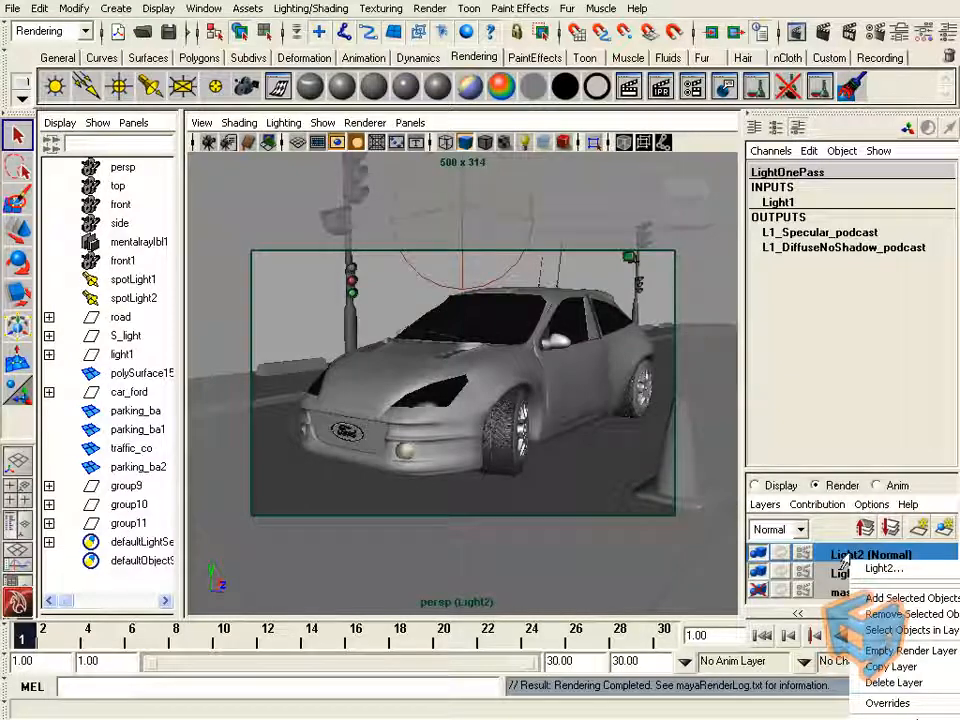
key(Escape)
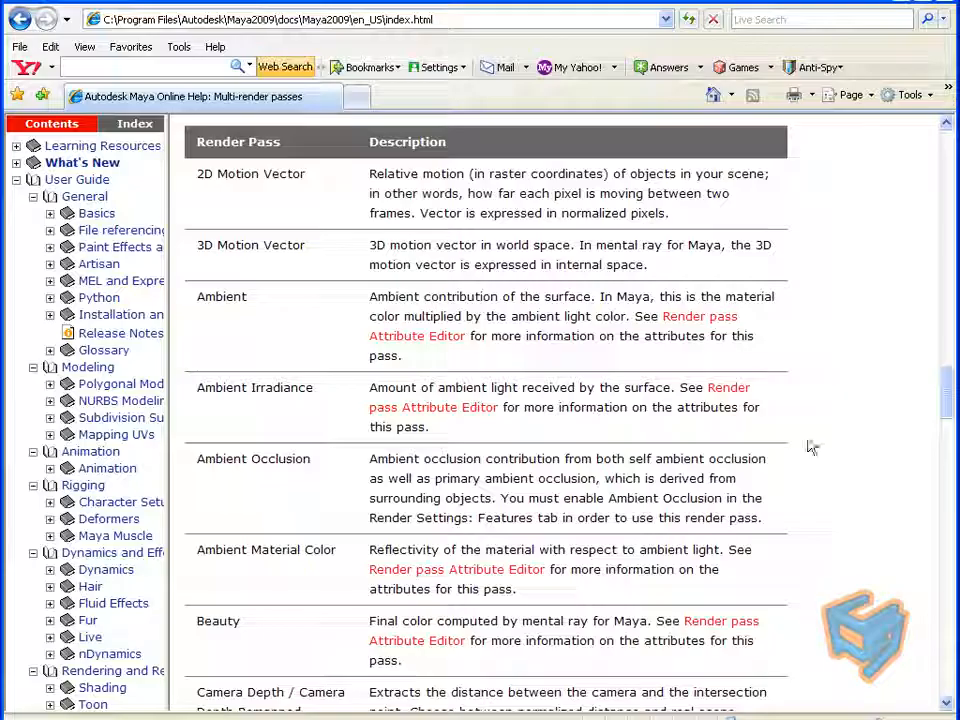
Step: In the Maya Online Help, go back from the Multi-render passes page to What's New in Rendering and look through its multi-render pass links
drag(948, 386, 945, 156)
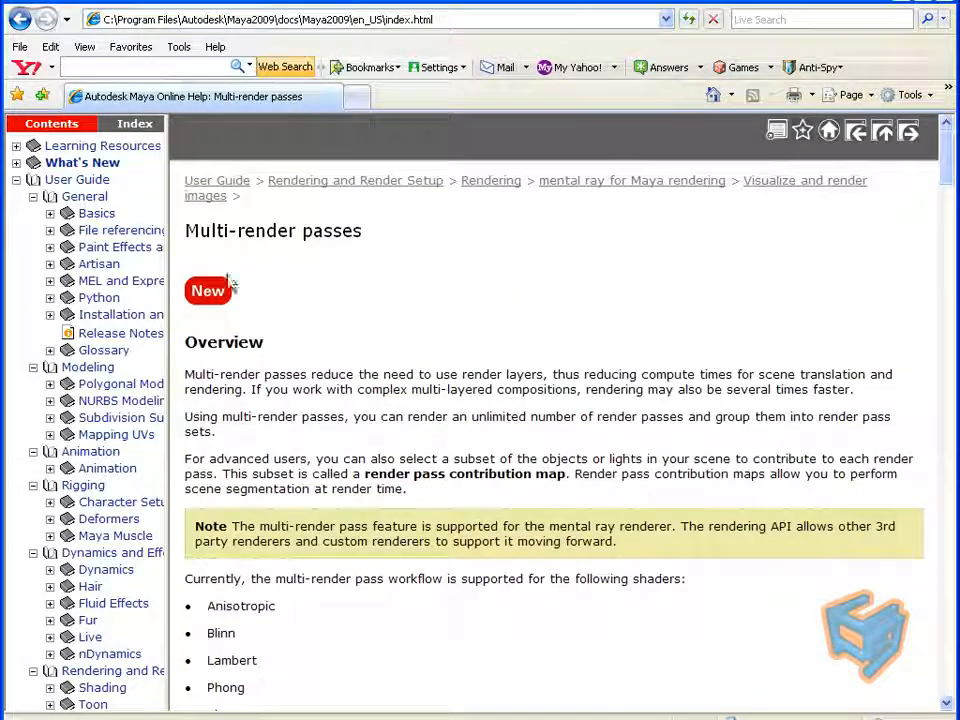
right_click(322, 270)
click(330, 277)
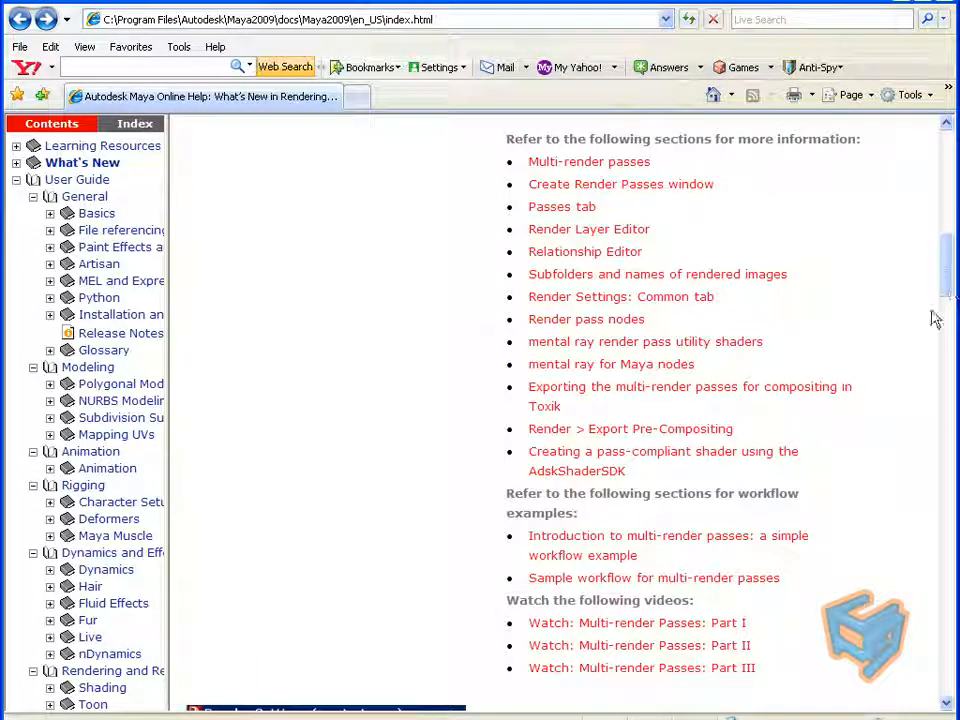
mouse_move(949, 281)
mouse_down()
mouse_move(952, 338)
mouse_move(947, 289)
mouse_up()
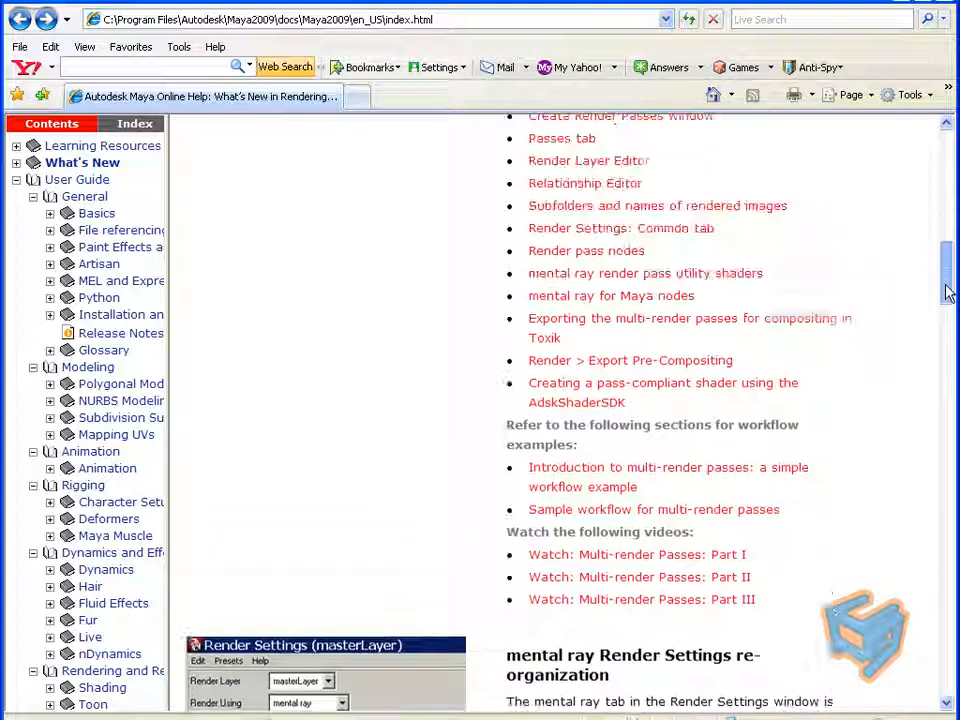